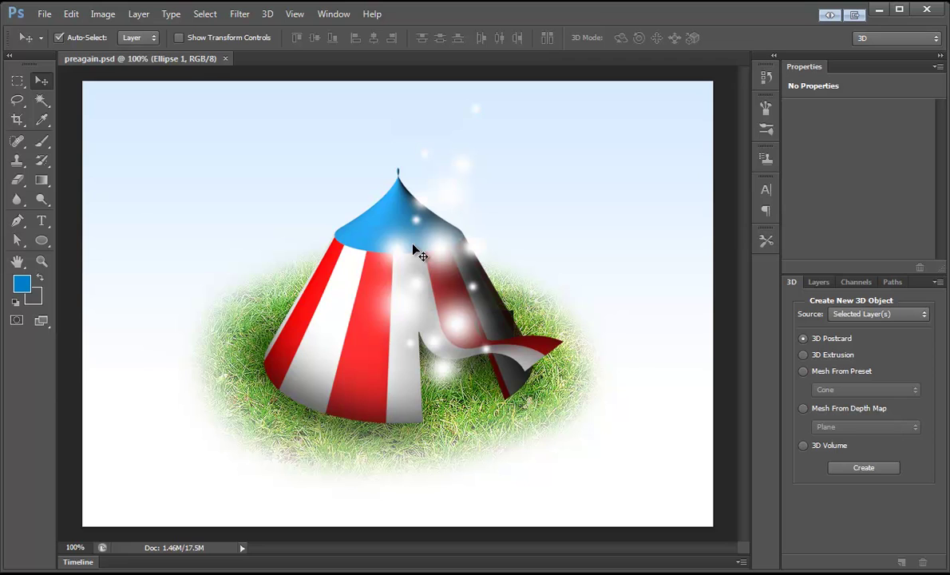
Close preagain.psd and create a new document 850 pixels wide and 600 pixels high
{"action": "left_click", "coordinate": [225, 59]}
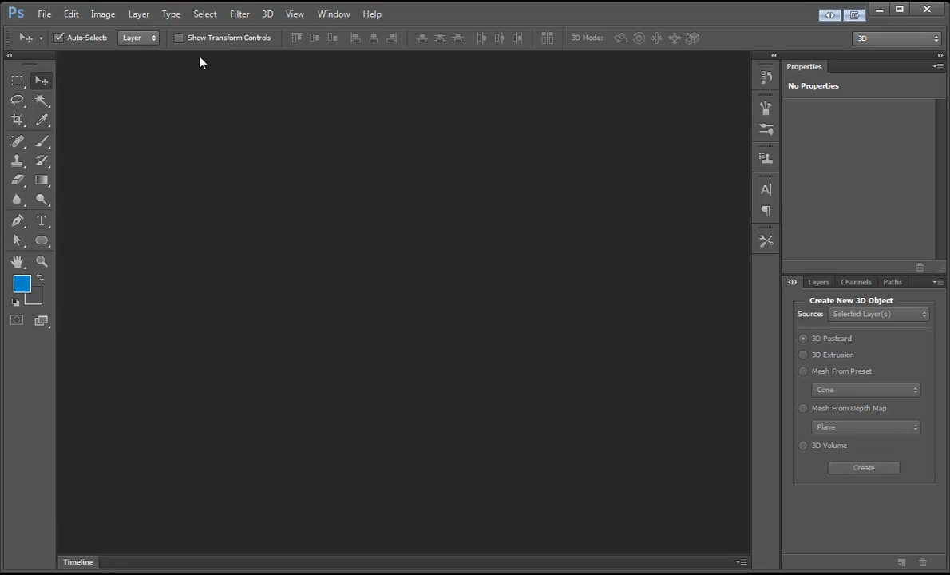
{"action": "left_click", "coordinate": [40, 14]}
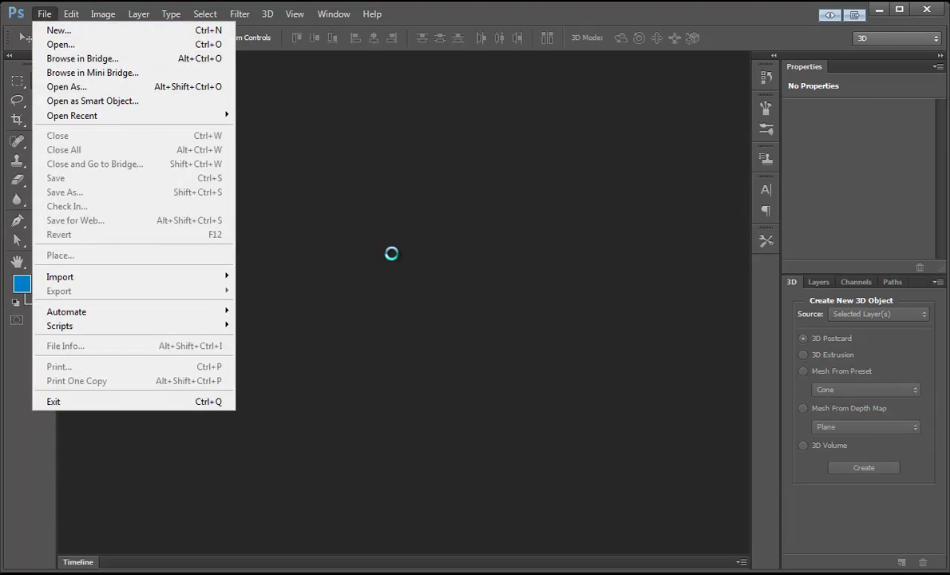
{"action": "left_click_drag", "start_coordinate": [404, 199], "coordinate": [297, 198]}
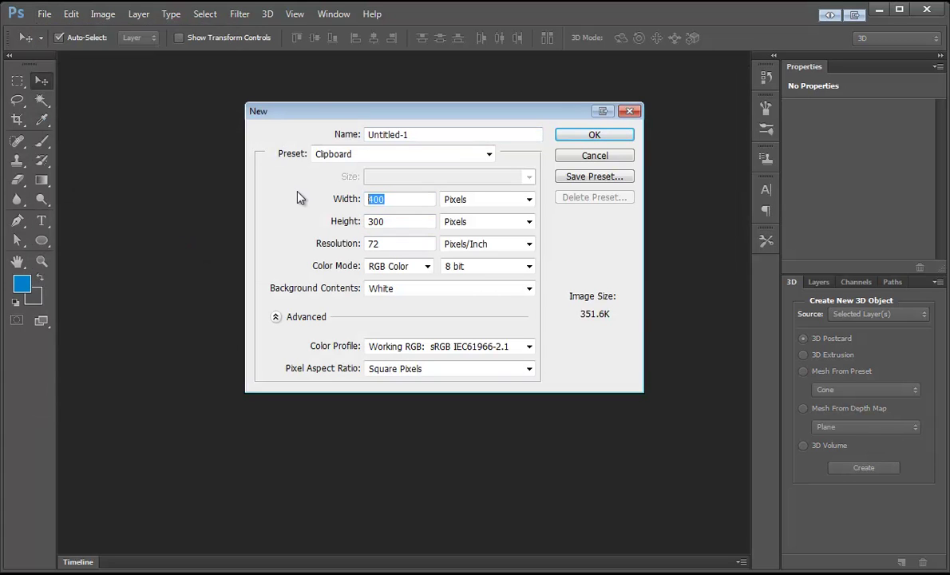
{"action": "type", "text": "850"}
{"action": "key", "text": "Tab"}
{"action": "type", "text": "600"}
{"action": "left_click", "coordinate": [374, 242]}
{"action": "left_click", "coordinate": [595, 134]}
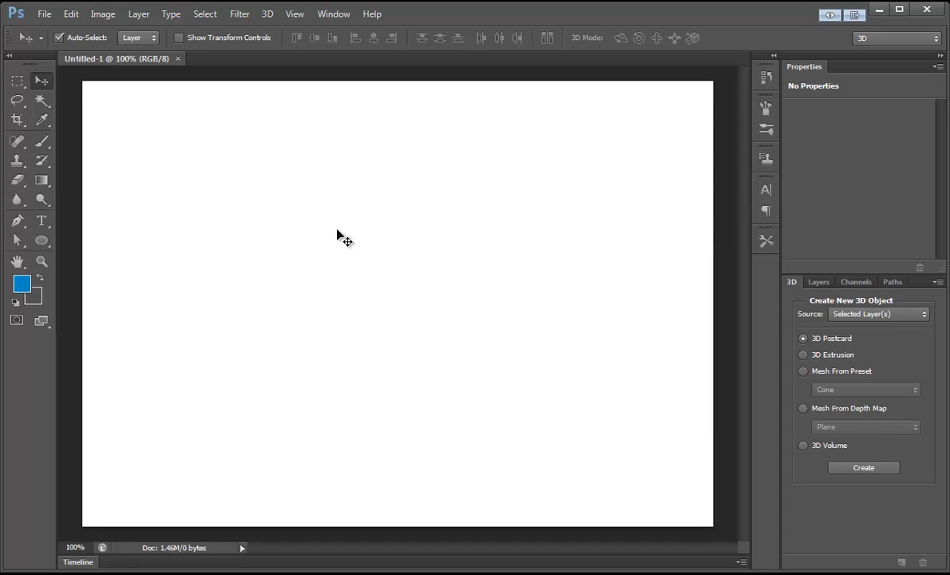
Fill the canvas with a linear gradient from pale blue #dcebf3 near the upper edge, fading to white toward the lower part
{"action": "left_click", "coordinate": [41, 181]}
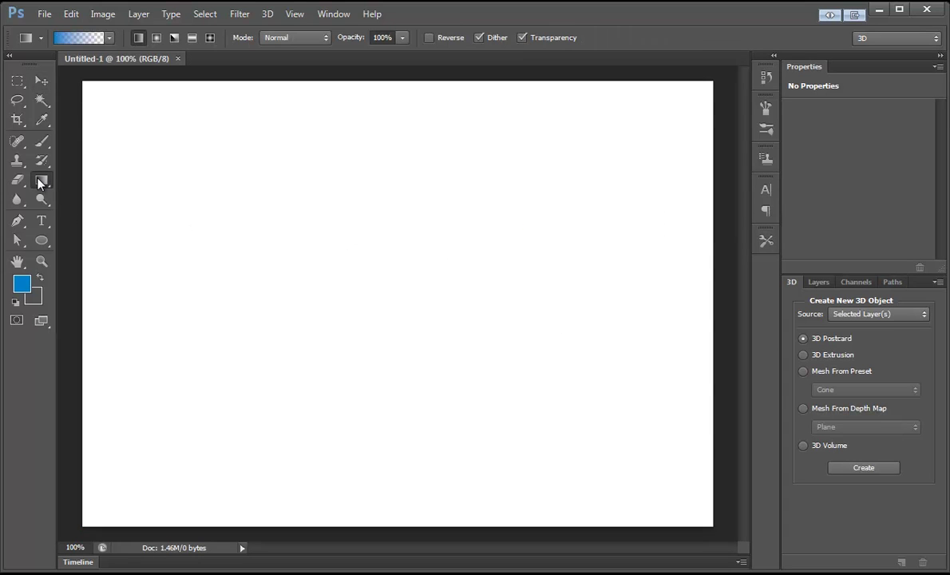
{"action": "left_click", "coordinate": [21, 283]}
{"action": "mouse_move", "coordinate": [322, 77]}
{"action": "left_mouse_down"}
{"action": "mouse_move", "coordinate": [342, 57]}
{"action": "mouse_move", "coordinate": [320, 70]}
{"action": "left_mouse_up"}
{"action": "left_click", "coordinate": [655, 49]}
{"action": "left_click_drag", "start_coordinate": [398, 102], "coordinate": [430, 424]}
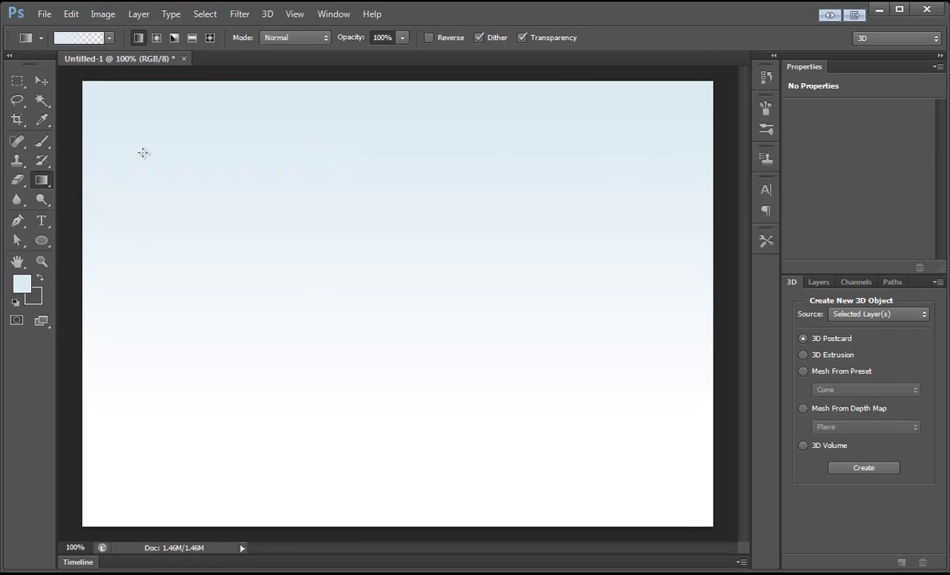
Draw a circle about 274 px in diameter in blue #008edf near the canvas centre and shift it slightly down and left
{"action": "left_click", "coordinate": [41, 81]}
{"action": "left_click", "coordinate": [23, 283]}
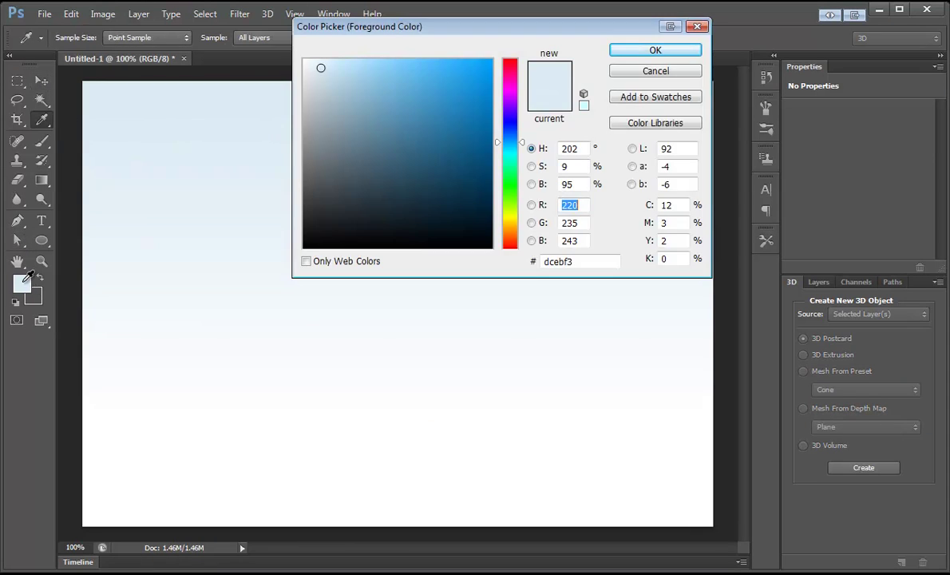
{"action": "left_click", "coordinate": [490, 83]}
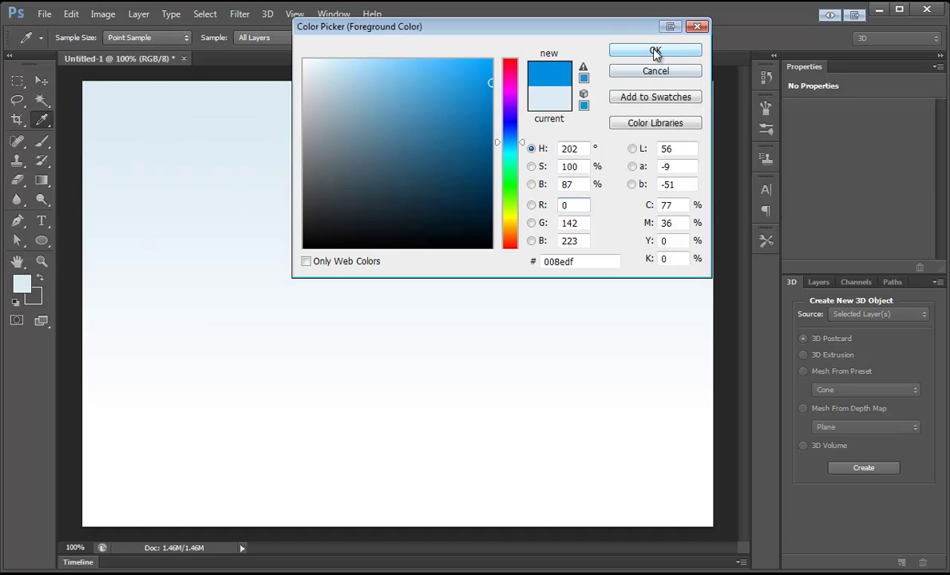
{"action": "left_click", "coordinate": [654, 51]}
{"action": "left_click", "coordinate": [42, 180]}
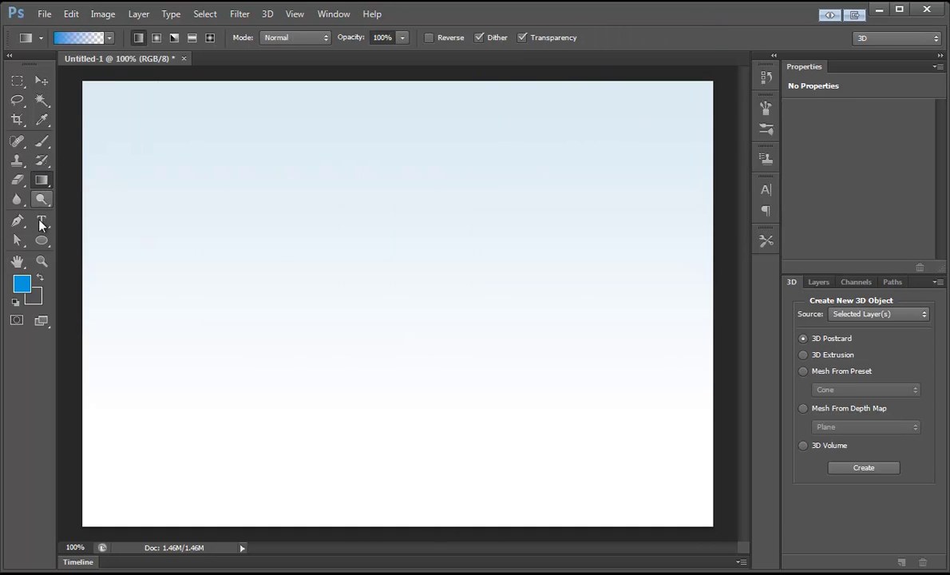
{"action": "left_click", "coordinate": [42, 240]}
{"action": "left_click_drag", "start_coordinate": [41, 240], "coordinate": [121, 264]}
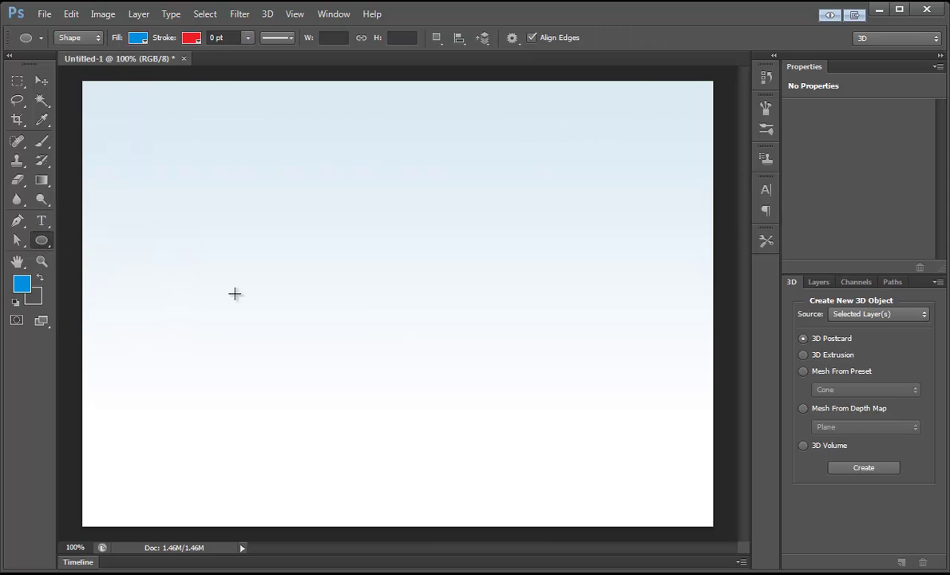
{"action": "left_click_drag", "start_coordinate": [398, 285], "coordinate": [510, 369]}
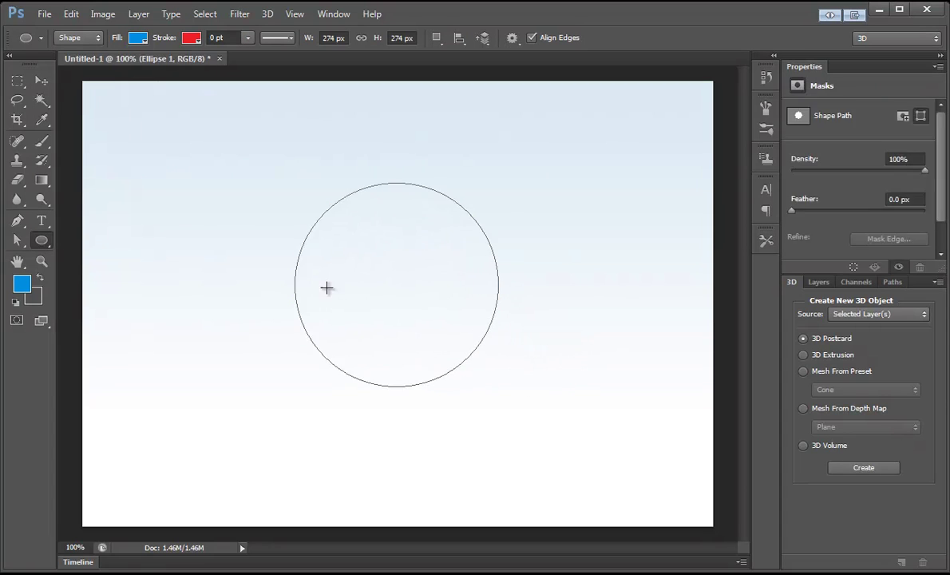
{"action": "left_click", "coordinate": [41, 80]}
{"action": "left_click_drag", "start_coordinate": [422, 294], "coordinate": [411, 313]}
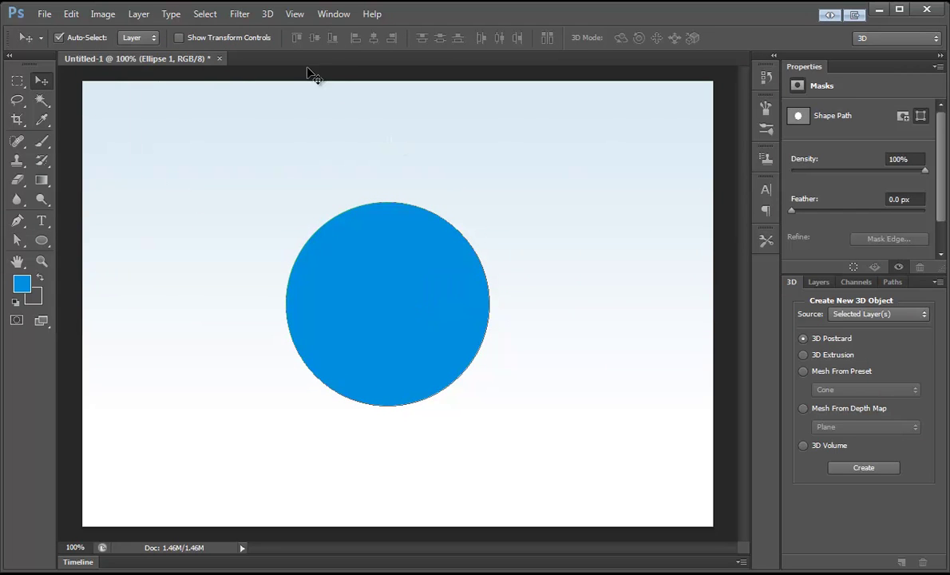
Create a 3D extrusion from the circle's path and apply the Inflate shape preset to its mesh
{"action": "left_click", "coordinate": [267, 14]}
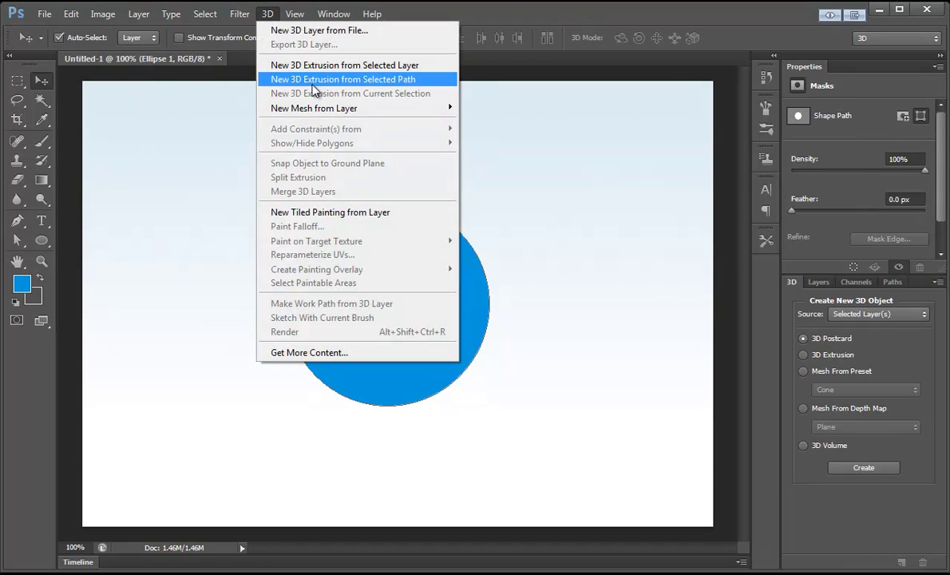
{"action": "left_click", "coordinate": [311, 80]}
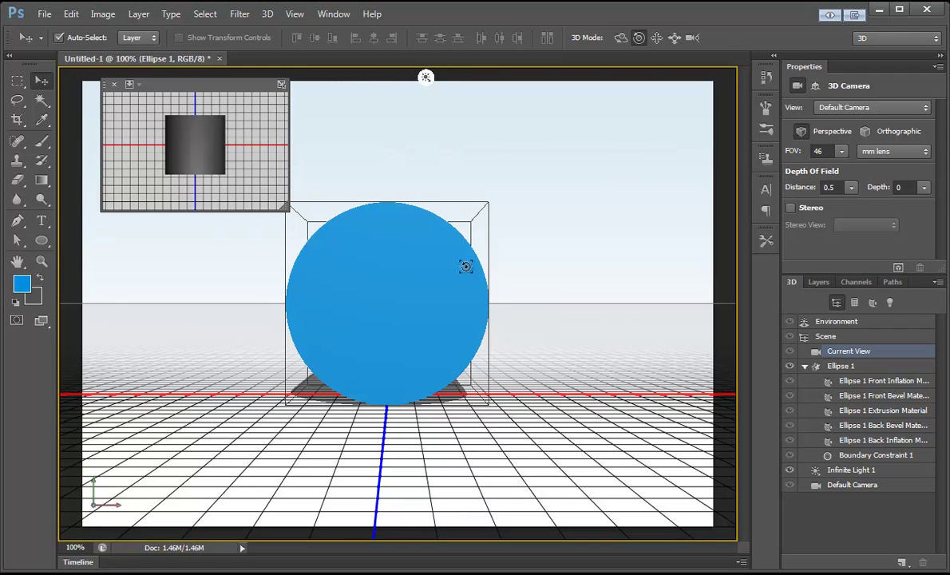
{"action": "left_click", "coordinate": [415, 301]}
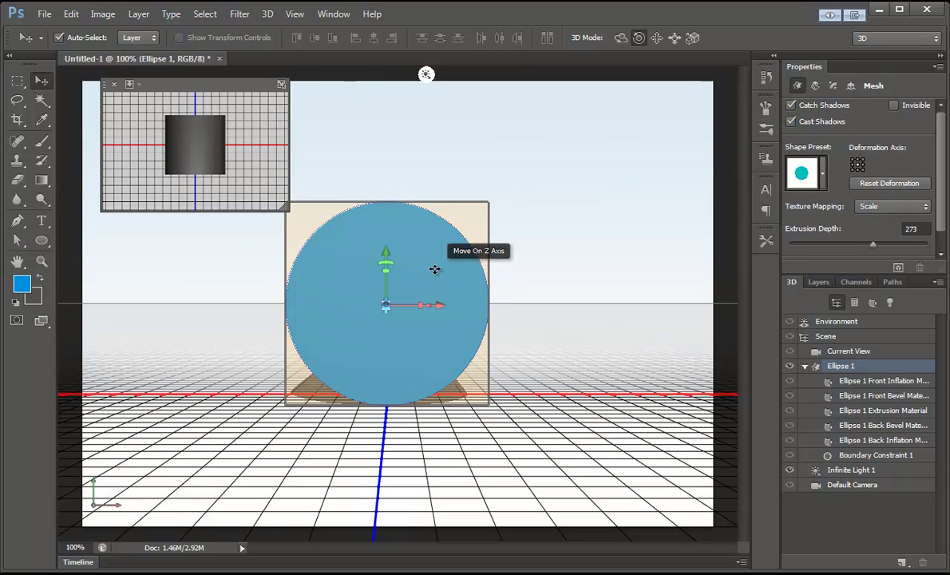
{"action": "left_click", "coordinate": [824, 174]}
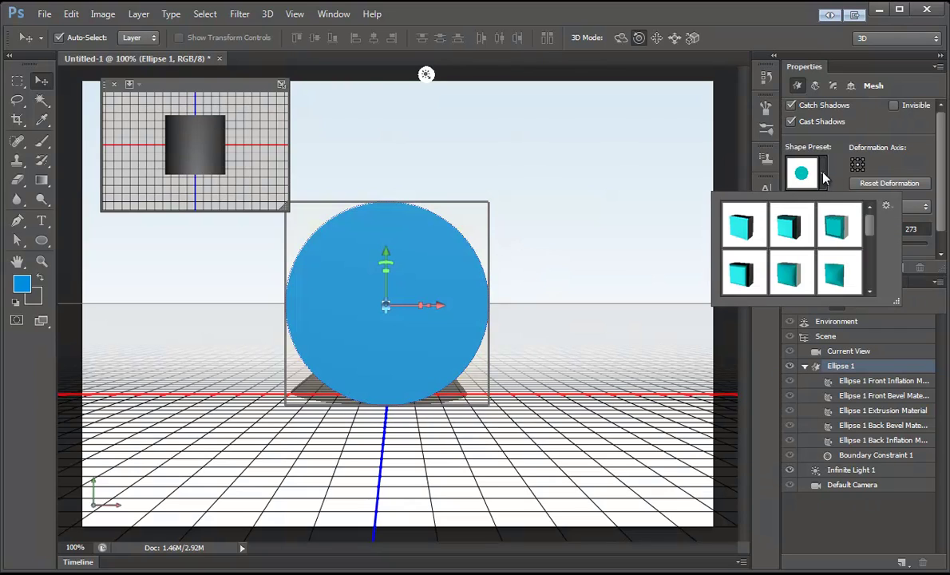
{"action": "left_click", "coordinate": [788, 280]}
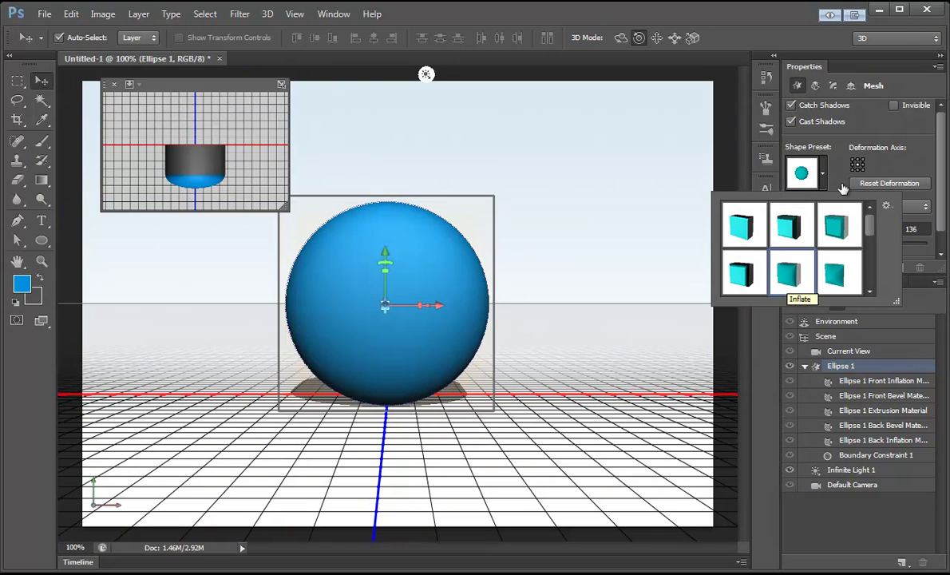
{"action": "left_click", "coordinate": [896, 168]}
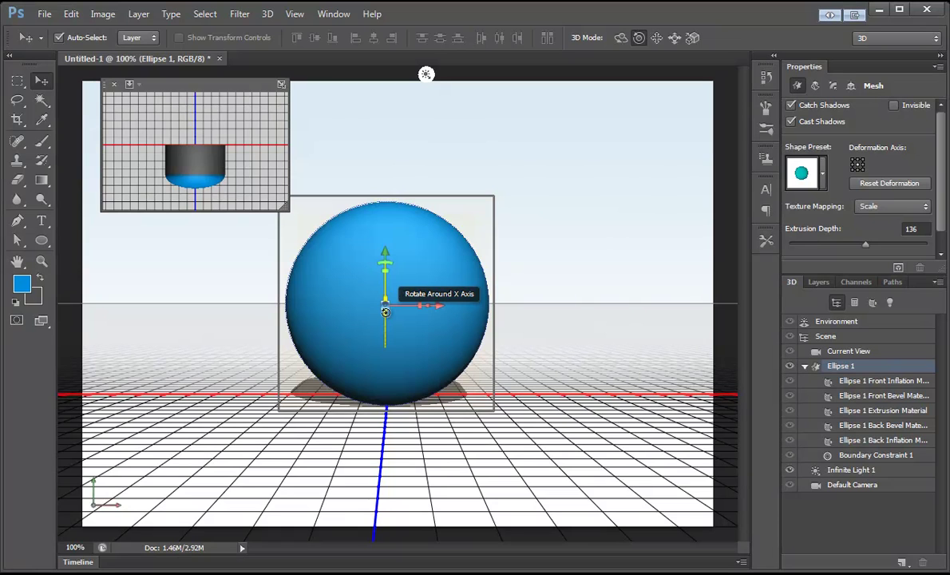
Rotate the inflated mesh around its X axis until the blue dome faces up, and lower it slightly
{"action": "left_click_drag", "start_coordinate": [385, 312], "coordinate": [371, 102]}
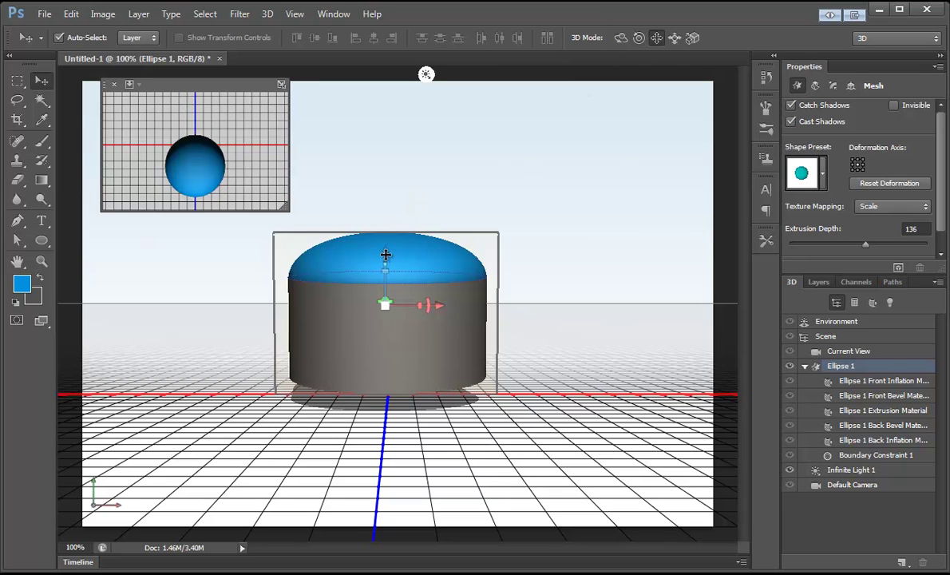
{"action": "left_click_drag", "start_coordinate": [386, 258], "coordinate": [386, 274]}
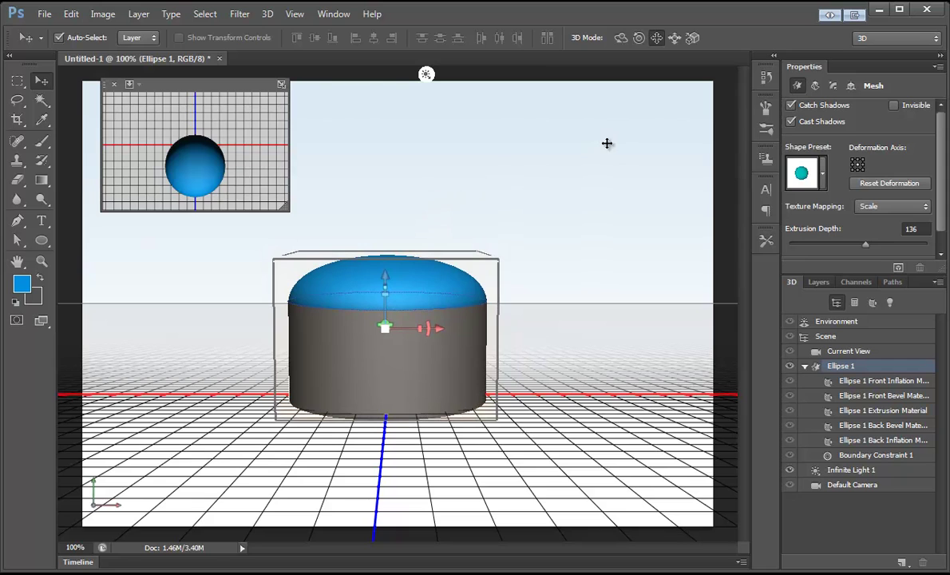
Pan and orbit the 3D scene's camera to centre the object and look at it slightly from above
{"action": "left_click", "coordinate": [834, 321]}
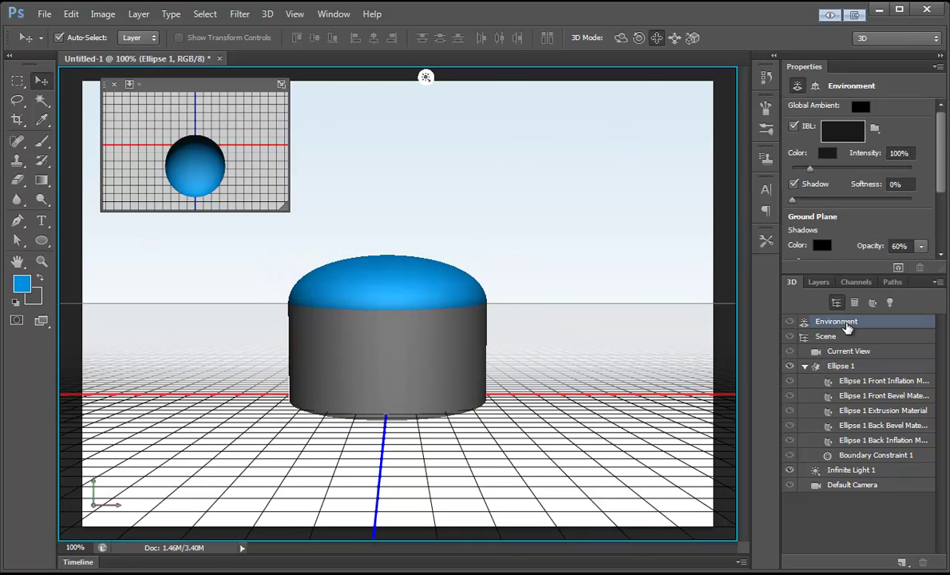
{"action": "left_click_drag", "start_coordinate": [386, 195], "coordinate": [440, 176]}
{"action": "left_click", "coordinate": [620, 38]}
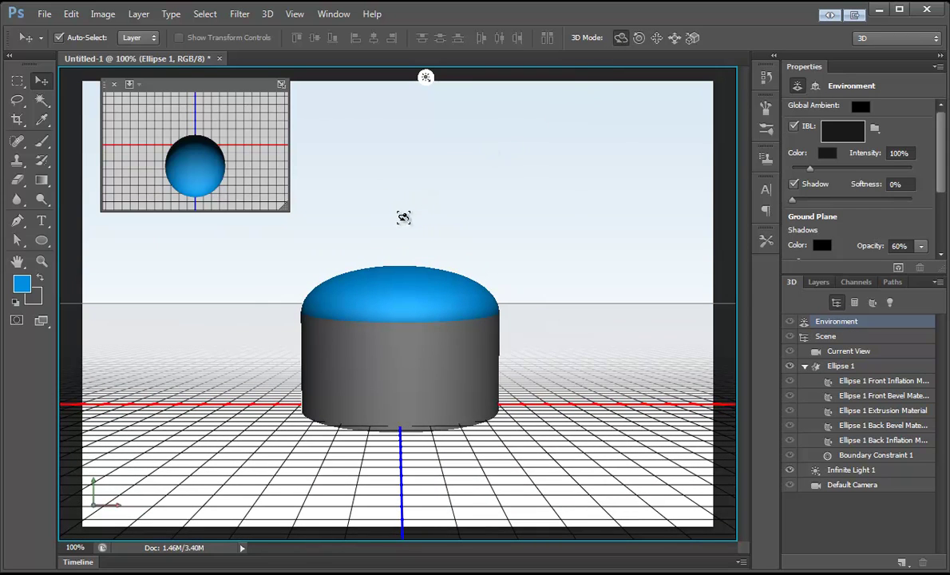
{"action": "left_click_drag", "start_coordinate": [397, 220], "coordinate": [395, 230]}
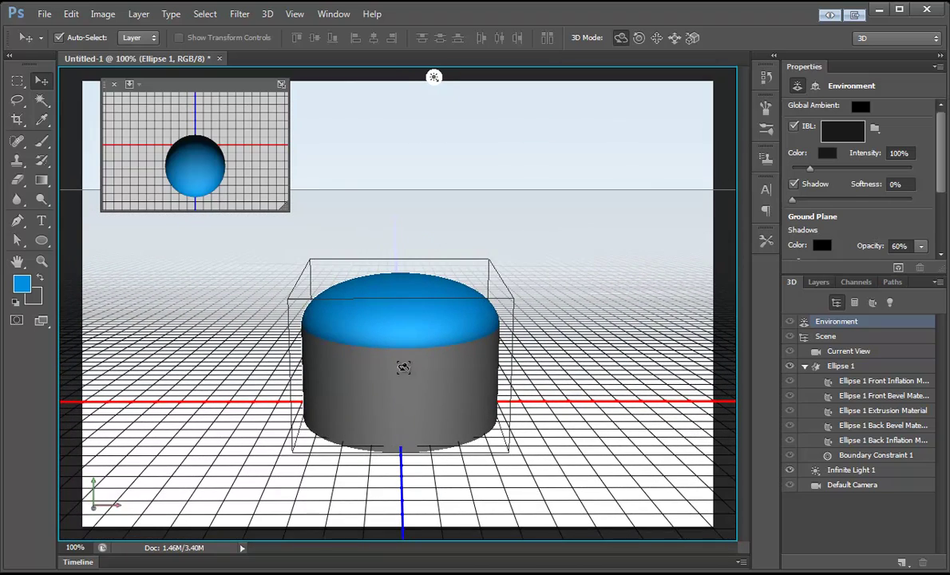
Deform the mesh into a flared cone with a taper of 171% and an extrusion depth of 200
{"action": "left_click", "coordinate": [401, 364]}
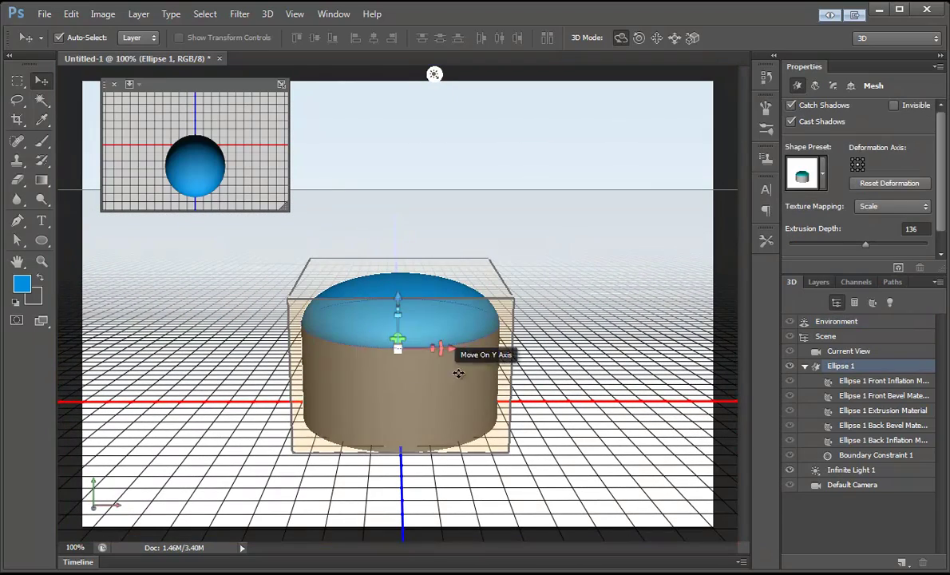
{"action": "left_click", "coordinate": [816, 86]}
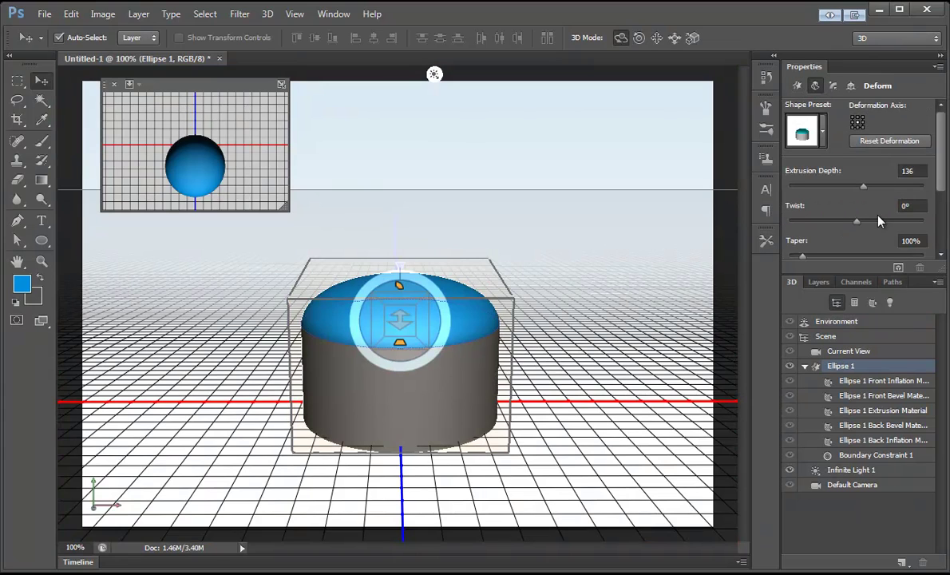
{"action": "left_click_drag", "start_coordinate": [803, 256], "coordinate": [812, 256]}
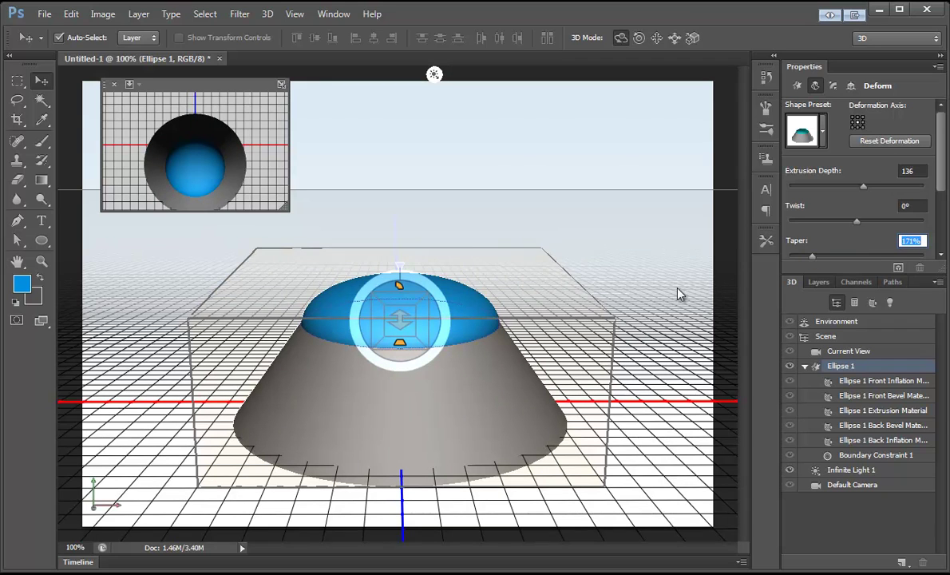
{"action": "left_click_drag", "start_coordinate": [864, 186], "coordinate": [866, 186]}
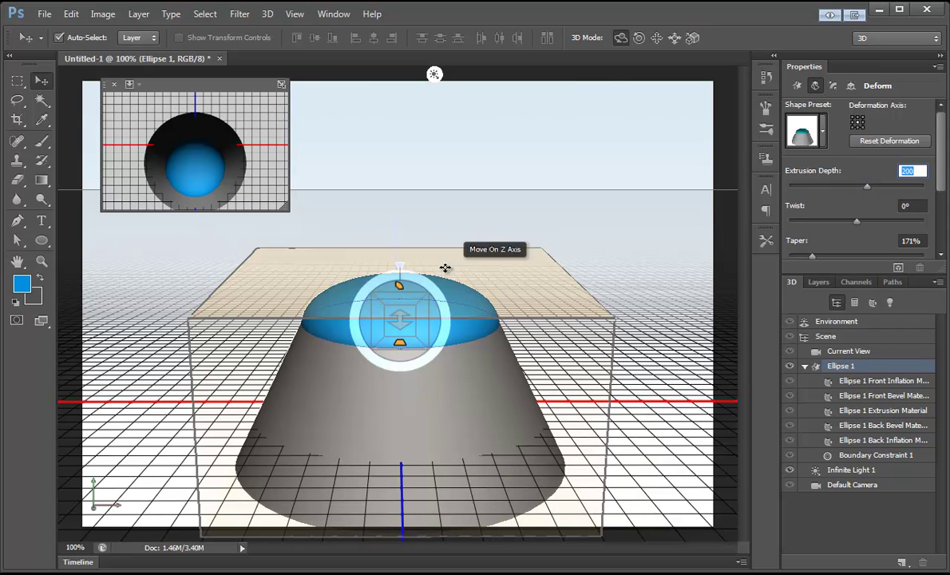
Move the tapered mesh slightly back and raise it so its base rests on the ground plane
{"action": "left_click", "coordinate": [655, 40]}
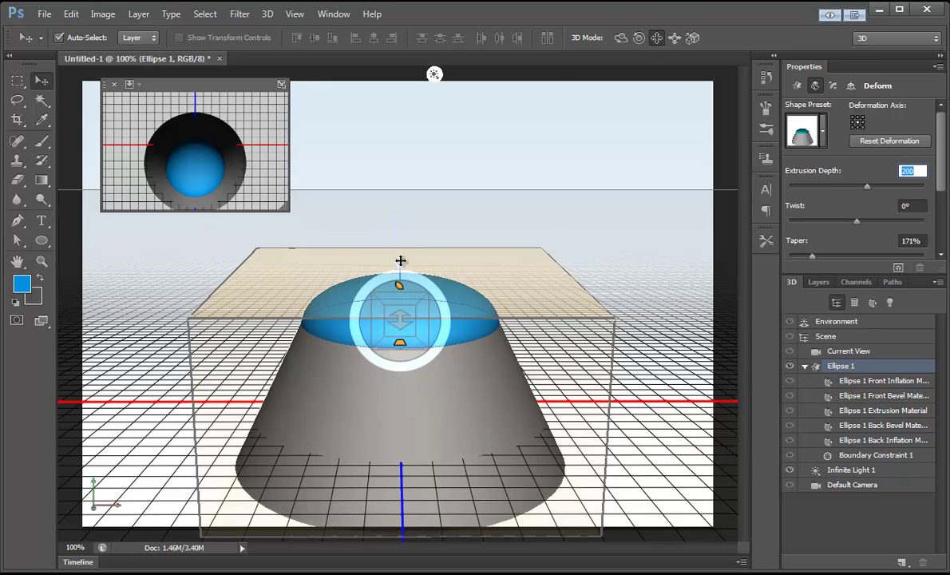
{"action": "left_click", "coordinate": [399, 373]}
{"action": "left_click", "coordinate": [402, 402]}
{"action": "left_click_drag", "start_coordinate": [402, 402], "coordinate": [395, 365]}
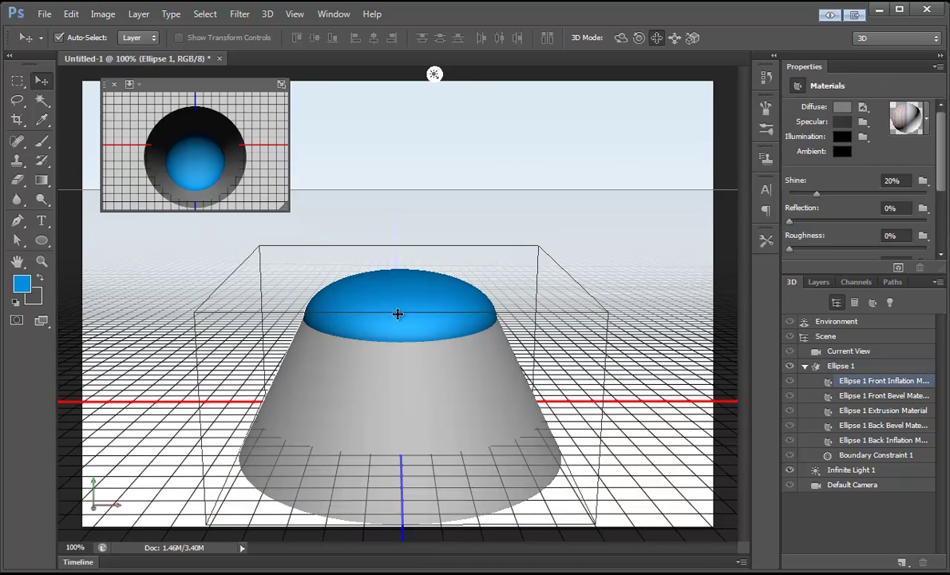
{"action": "left_click_drag", "start_coordinate": [397, 374], "coordinate": [397, 329]}
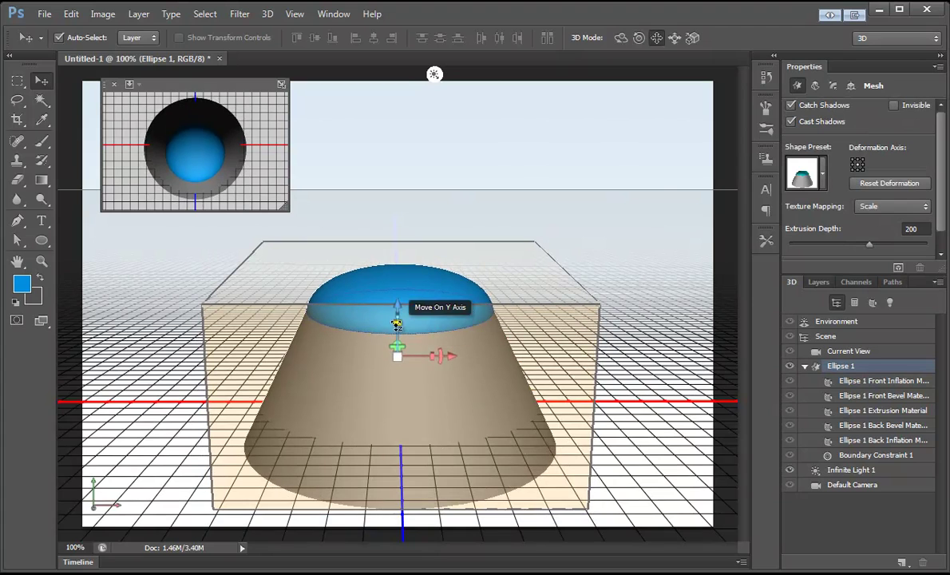
{"action": "left_click_drag", "start_coordinate": [397, 289], "coordinate": [396, 268]}
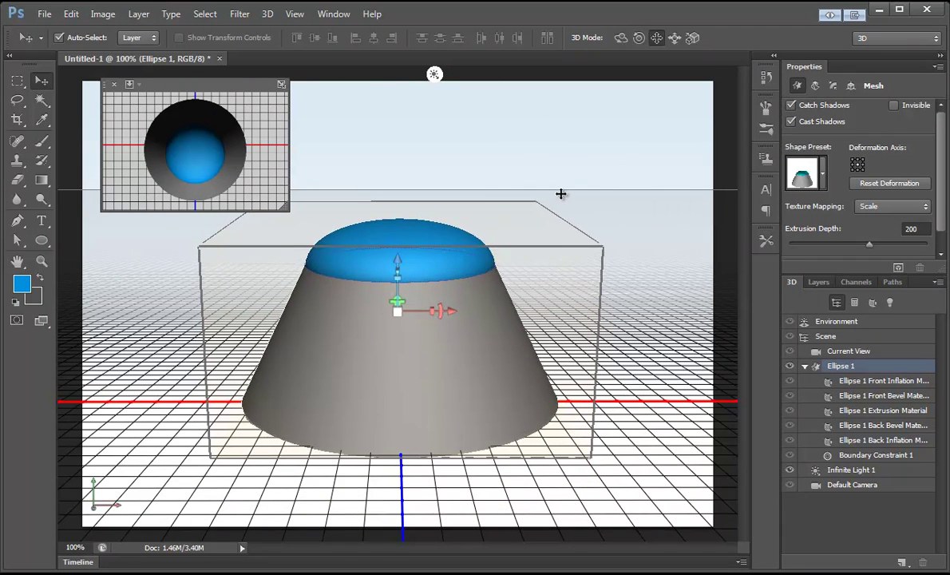
Shape the front cap into a pointed tent roof with an inflate angle of 25° and a strength of 41%
{"action": "left_click", "coordinate": [833, 86]}
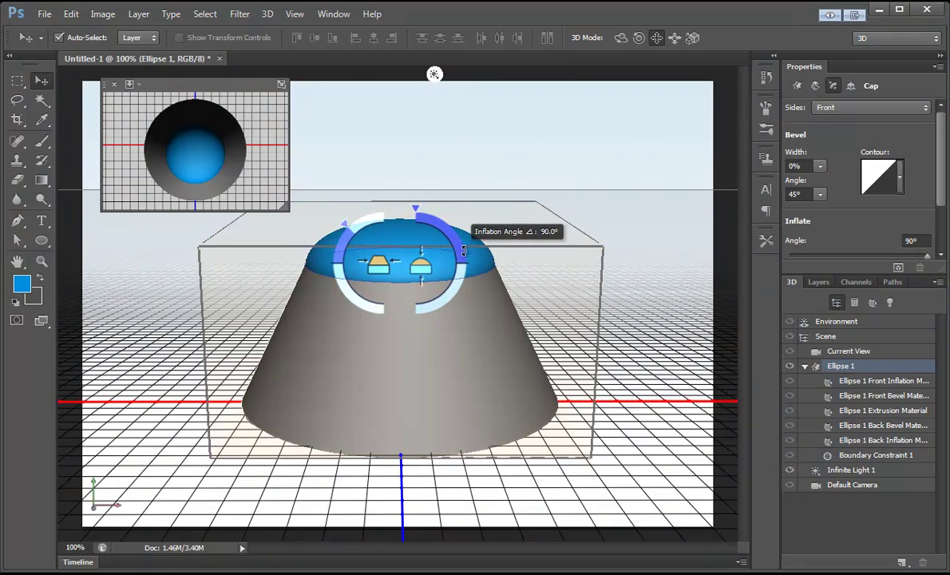
{"action": "left_click_drag", "start_coordinate": [943, 128], "coordinate": [940, 173]}
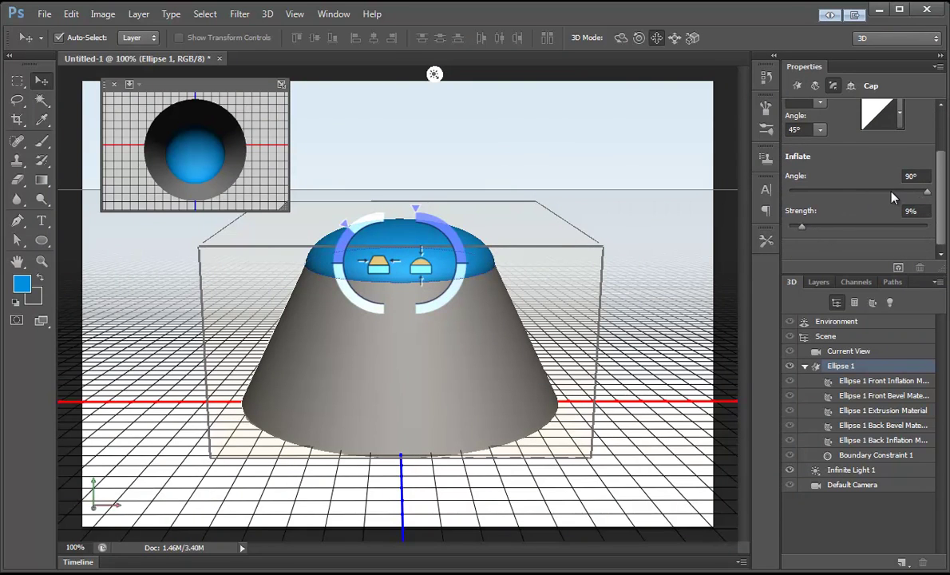
{"action": "left_click_drag", "start_coordinate": [893, 197], "coordinate": [880, 191]}
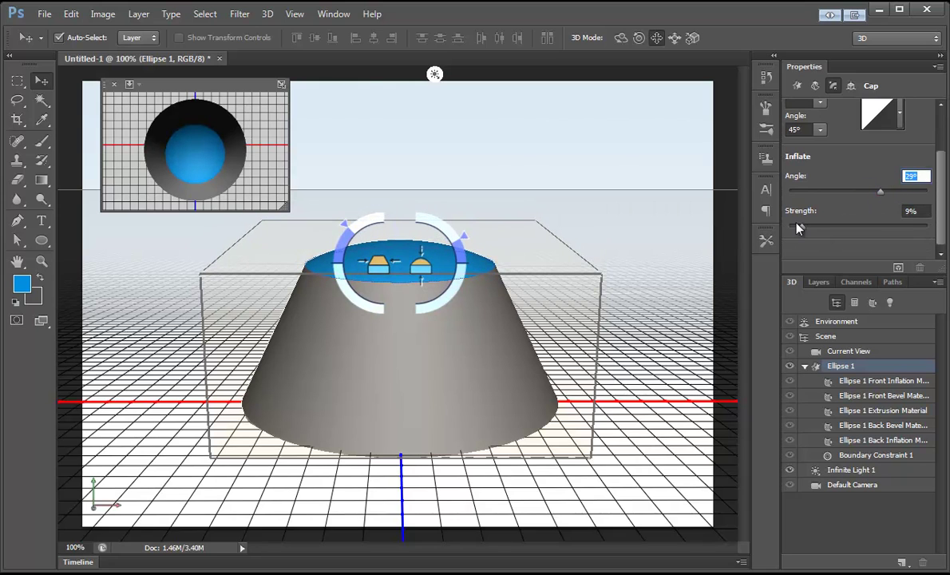
{"action": "left_click_drag", "start_coordinate": [797, 227], "coordinate": [833, 226]}
{"action": "left_click_drag", "start_coordinate": [880, 192], "coordinate": [874, 193]}
{"action": "left_click_drag", "start_coordinate": [833, 227], "coordinate": [844, 227]}
{"action": "left_click_drag", "start_coordinate": [874, 193], "coordinate": [877, 190]}
{"action": "left_click_drag", "start_coordinate": [843, 228], "coordinate": [846, 229]}
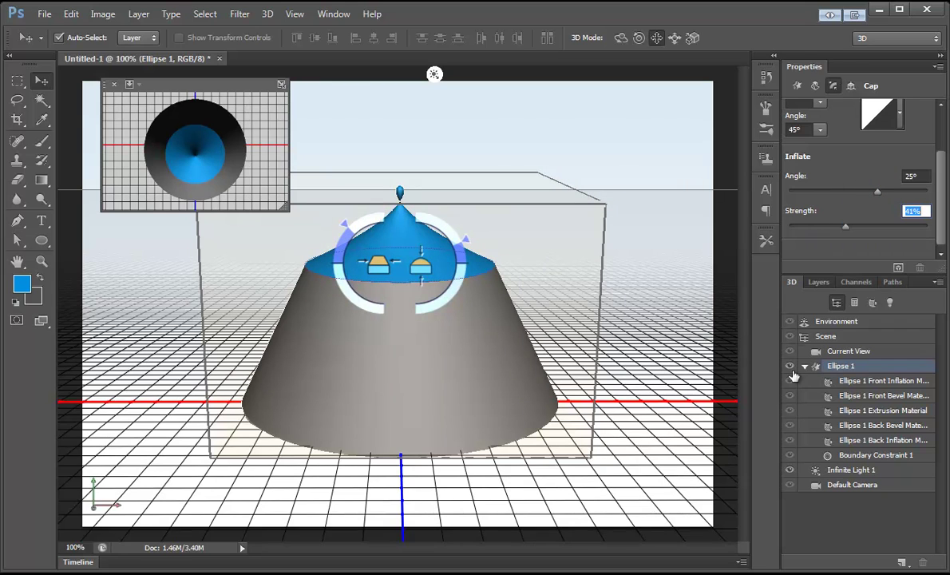
Orbit the scene's camera slightly so the tent is seen from a higher angle
{"action": "left_click", "coordinate": [831, 336]}
{"action": "left_click", "coordinate": [836, 321]}
{"action": "left_click", "coordinate": [619, 39]}
{"action": "left_click_drag", "start_coordinate": [471, 138], "coordinate": [471, 159]}
{"action": "left_click", "coordinate": [657, 38]}
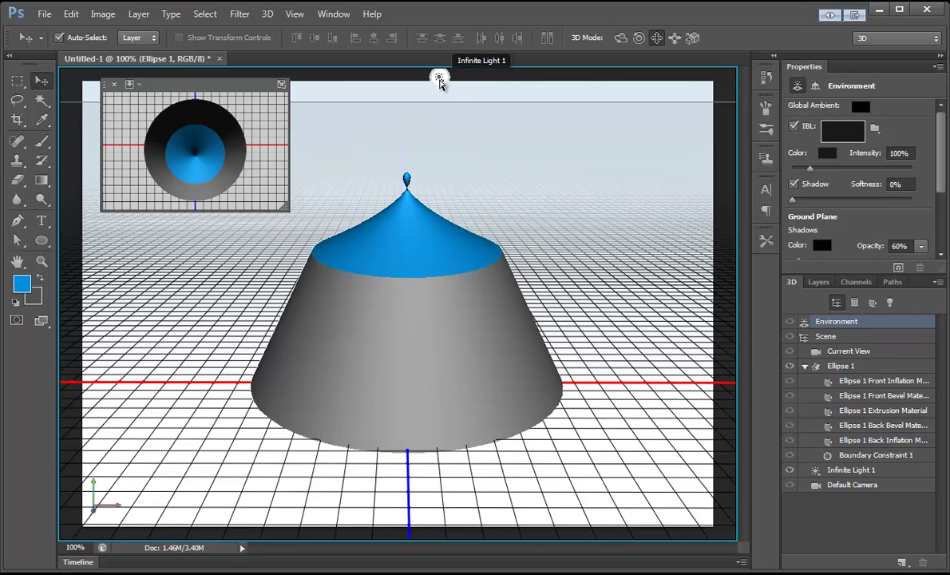
Aim the infinite light from the tent's upper left front so its shadow falls behind to the right
{"action": "left_click", "coordinate": [439, 78]}
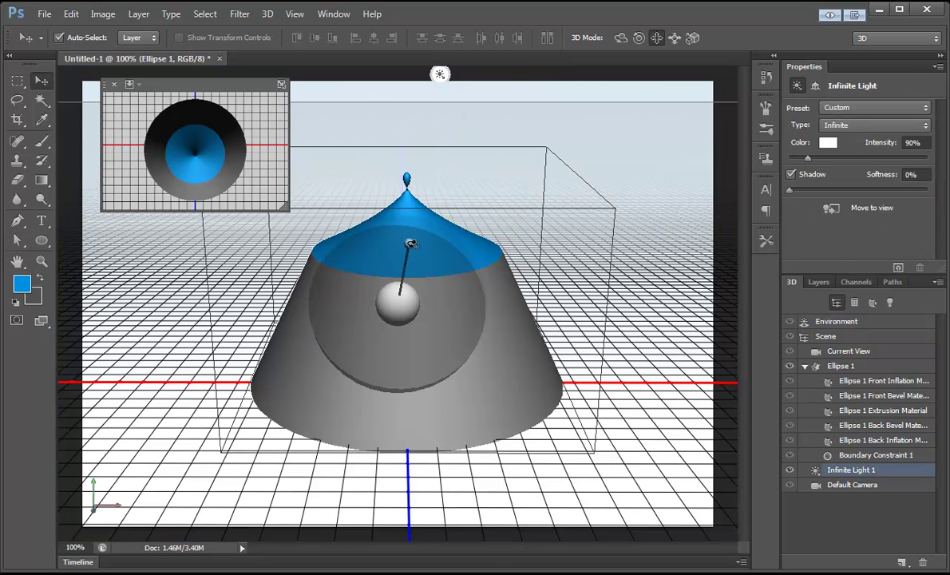
{"action": "mouse_move", "coordinate": [407, 242]}
{"action": "left_mouse_down"}
{"action": "mouse_move", "coordinate": [382, 263]}
{"action": "mouse_move", "coordinate": [333, 272]}
{"action": "mouse_move", "coordinate": [291, 238]}
{"action": "mouse_move", "coordinate": [249, 281]}
{"action": "left_mouse_up"}
{"action": "mouse_move", "coordinate": [359, 301]}
{"action": "left_mouse_down"}
{"action": "mouse_move", "coordinate": [329, 265]}
{"action": "mouse_move", "coordinate": [307, 262]}
{"action": "mouse_move", "coordinate": [313, 244]}
{"action": "left_mouse_up"}
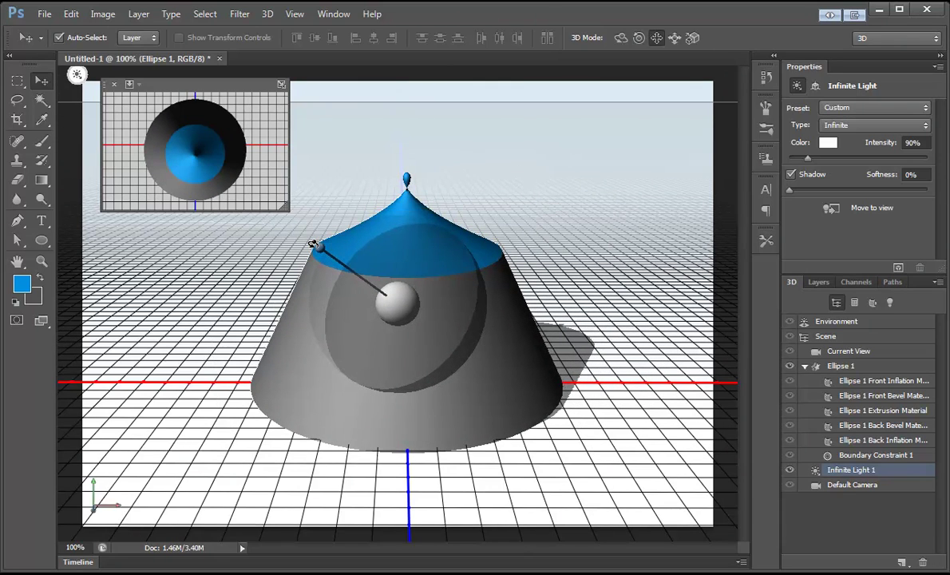
{"action": "left_click", "coordinate": [831, 321]}
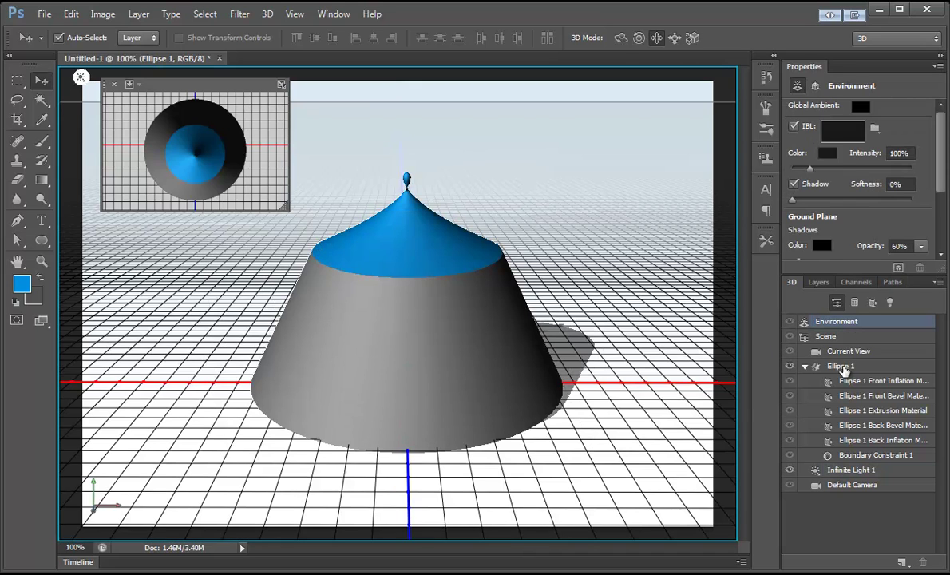
{"action": "left_click", "coordinate": [79, 77]}
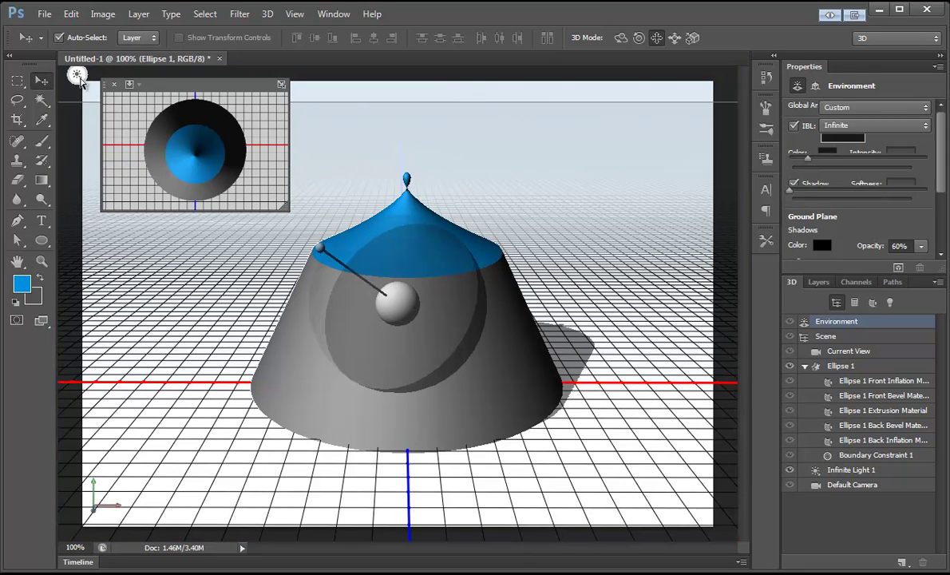
{"action": "left_click", "coordinate": [77, 76]}
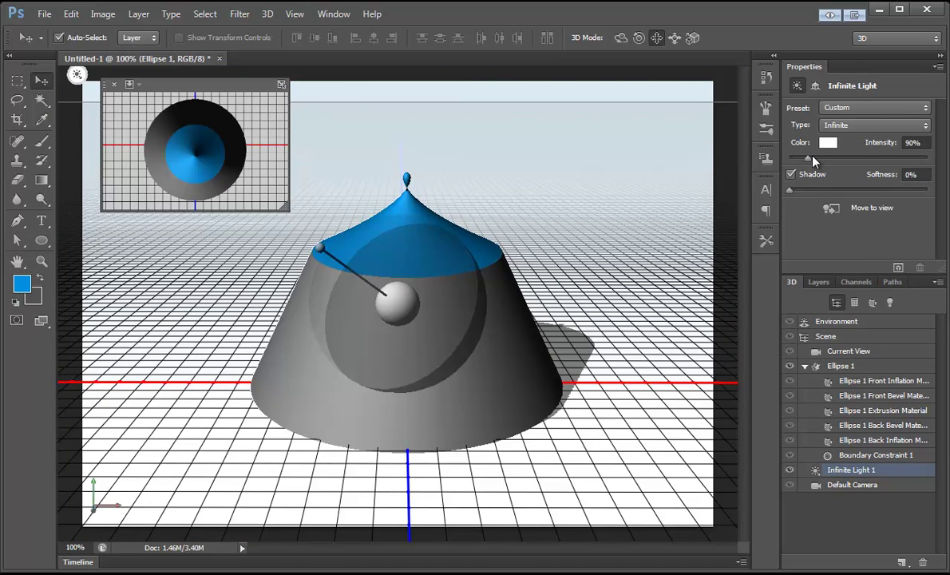
Set the environment's image-based light intensity to 87% and the ground plane shadow opacity to 17%
{"action": "left_click", "coordinate": [846, 322]}
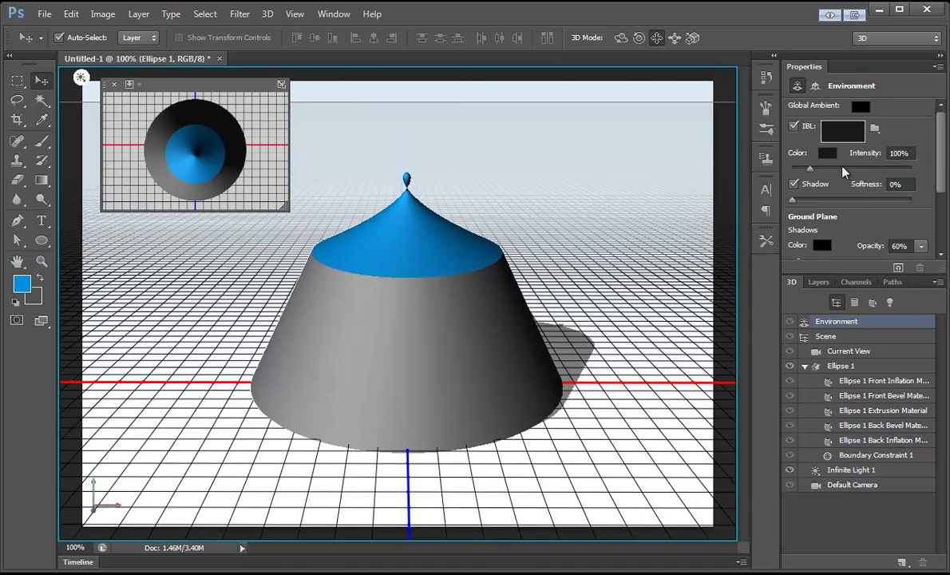
{"action": "left_click_drag", "start_coordinate": [812, 172], "coordinate": [802, 170]}
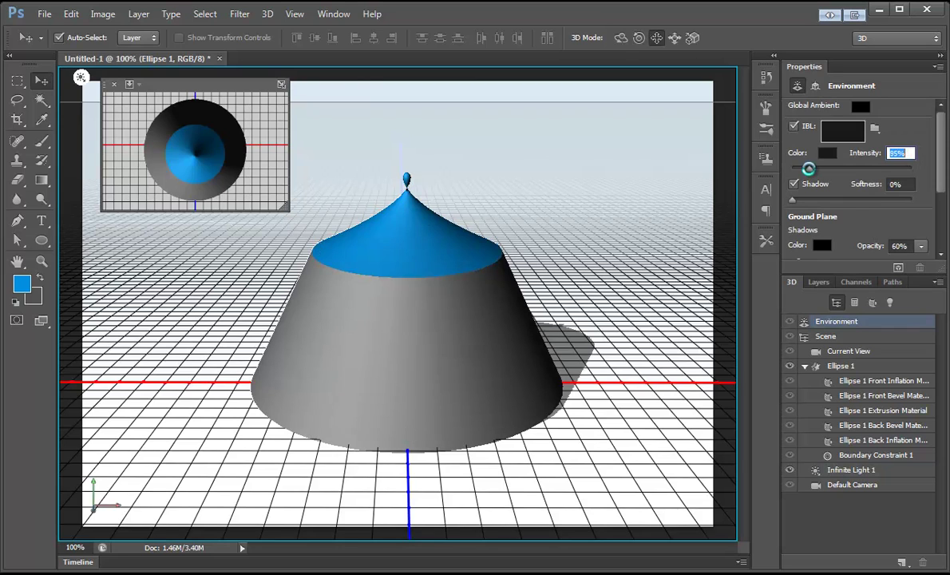
{"action": "scroll", "coordinate": [878, 184], "scroll_direction": "down", "scroll_amount": 3}
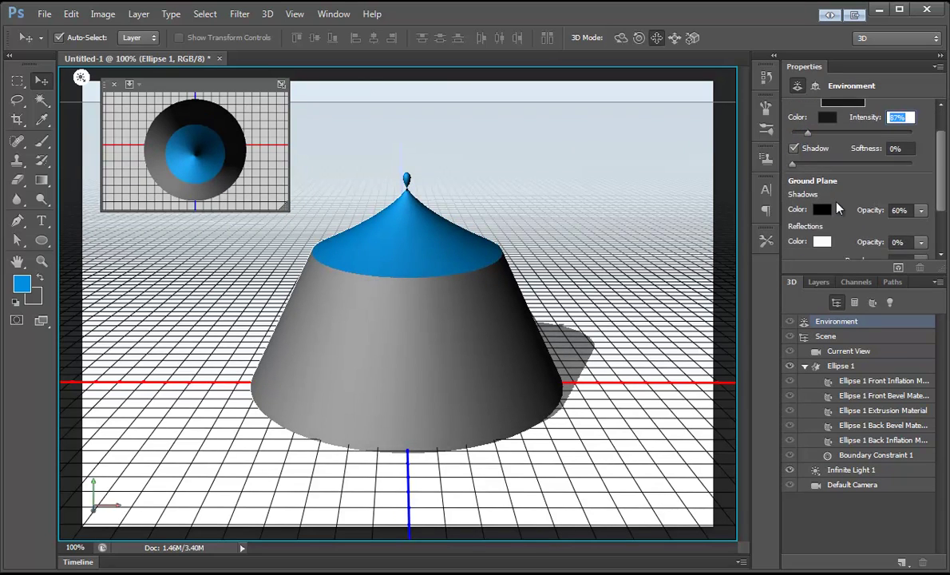
{"action": "left_click", "coordinate": [919, 188]}
{"action": "left_click_drag", "start_coordinate": [918, 189], "coordinate": [877, 206]}
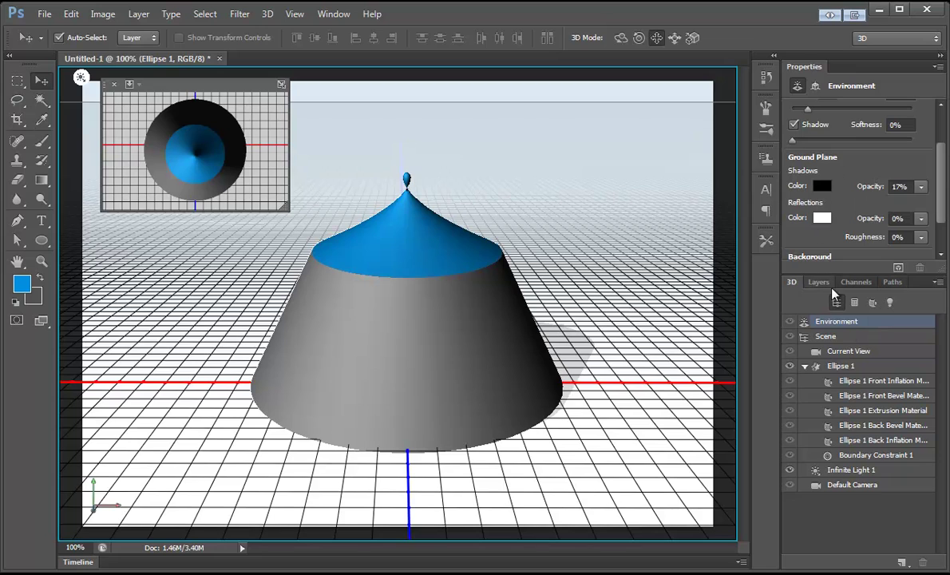
Preview the tent without the 3D overlays and run a test render of the Ellipse 1 layer
{"action": "left_click", "coordinate": [819, 282]}
{"action": "left_click", "coordinate": [860, 450]}
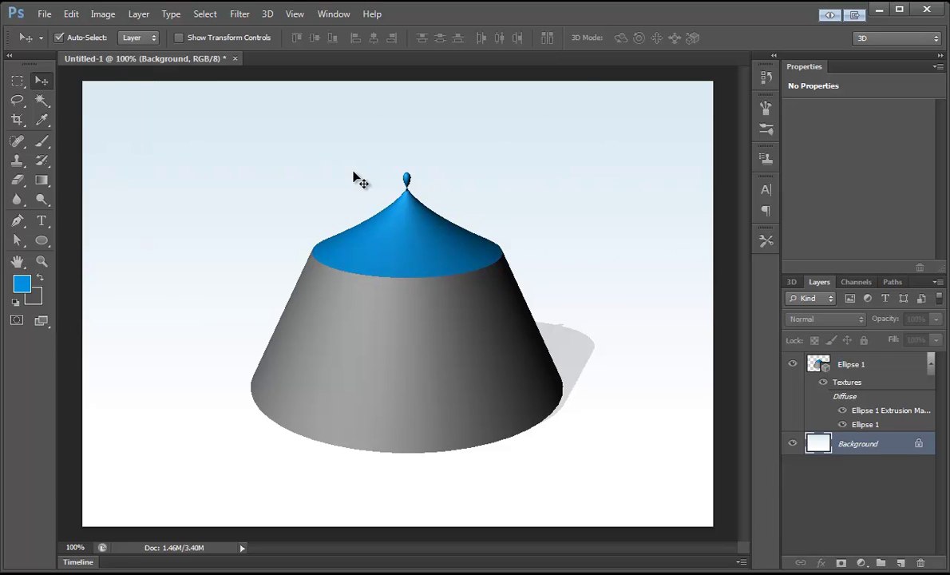
{"action": "left_click", "coordinate": [267, 15]}
{"action": "left_click", "coordinate": [271, 18]}
{"action": "left_click", "coordinate": [422, 292]}
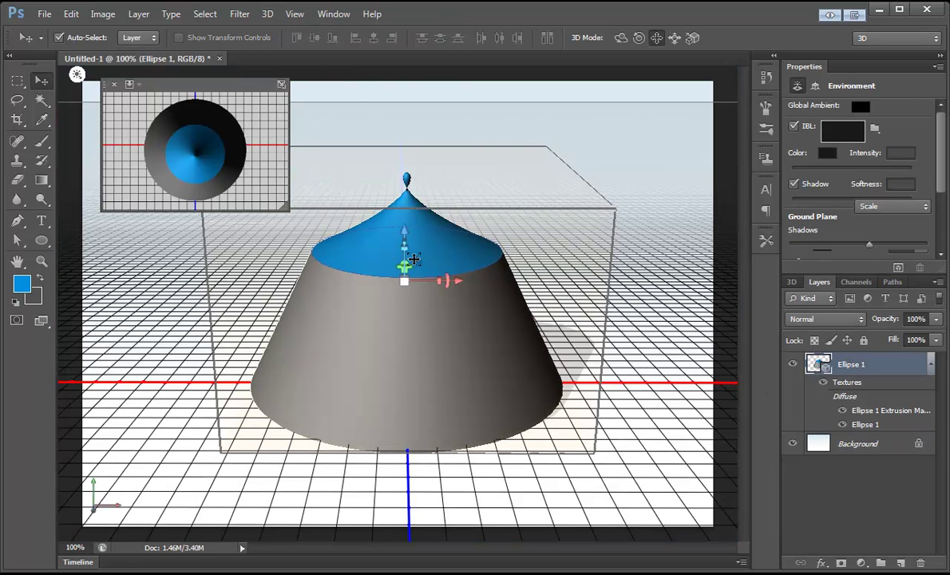
{"action": "left_click", "coordinate": [414, 260]}
{"action": "left_click", "coordinate": [268, 14]}
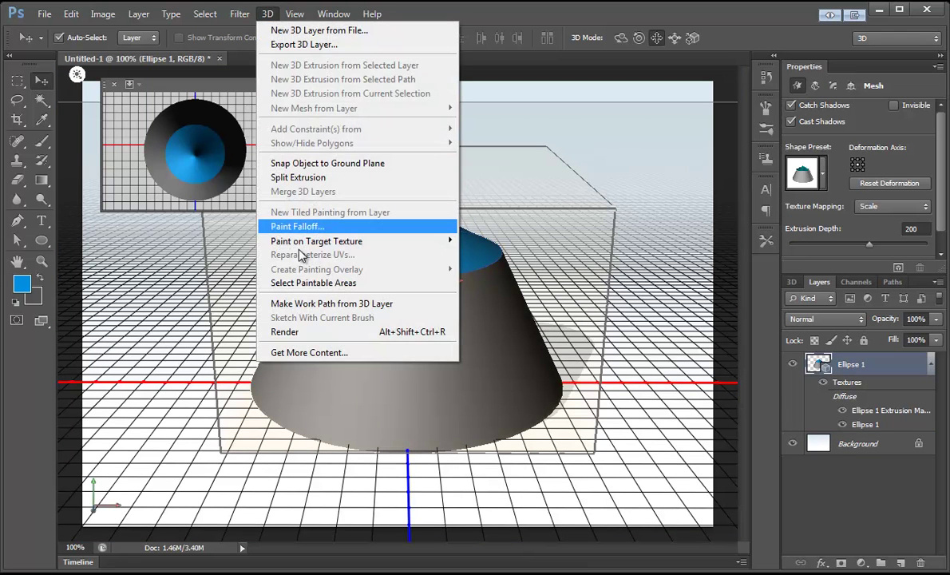
{"action": "left_click", "coordinate": [285, 332]}
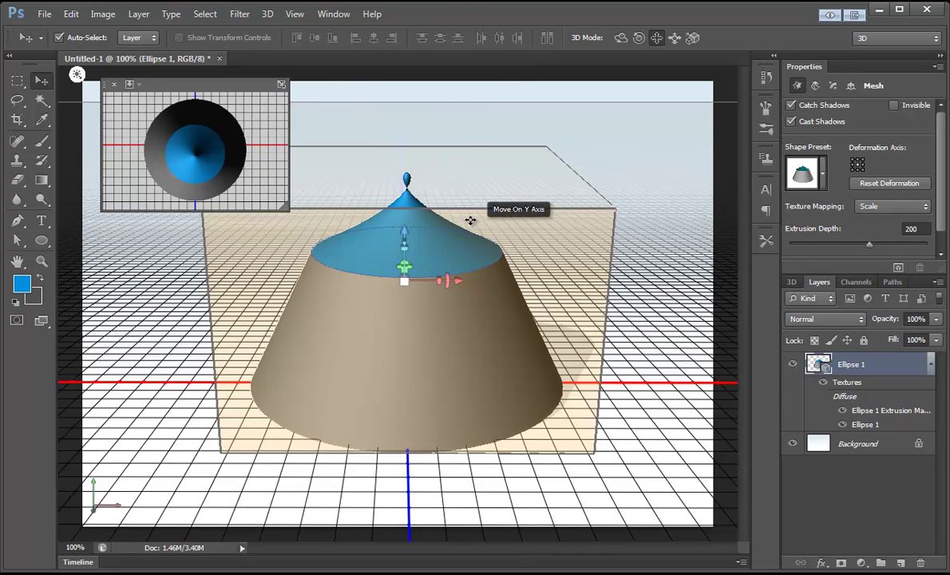
{"action": "left_click", "coordinate": [466, 213]}
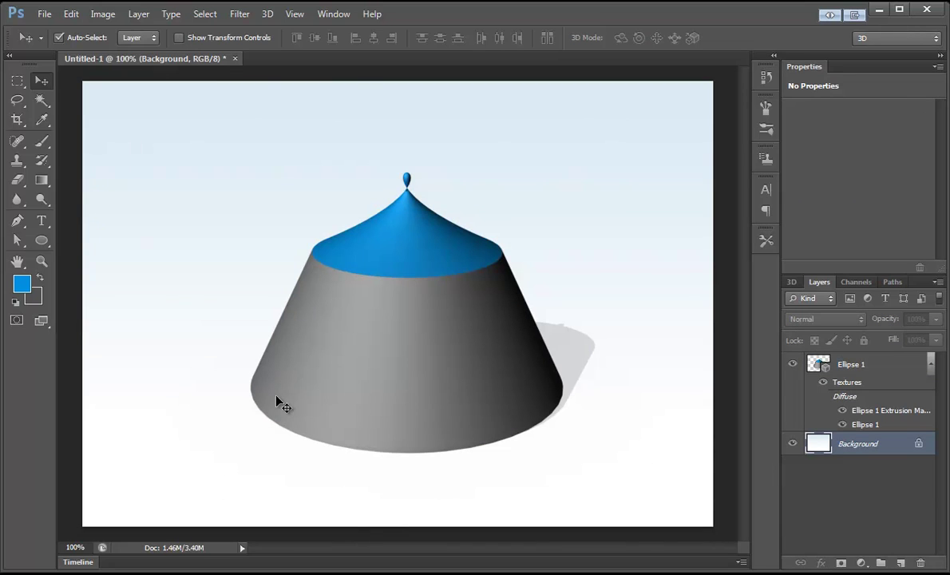
Check which surface the Ellipse 1 texture covers by hiding and reshowing it, and open the extrusion material's texture
{"action": "left_click", "coordinate": [869, 411]}
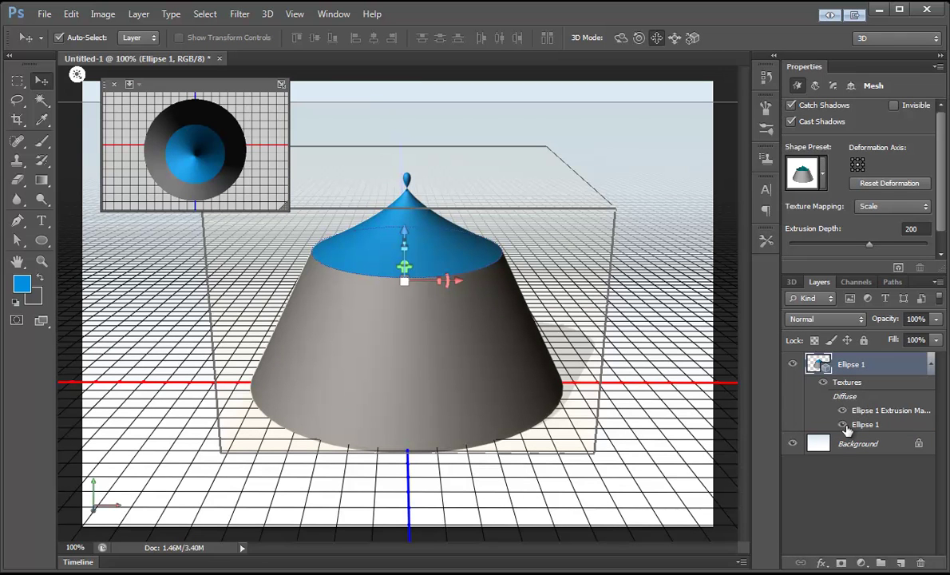
{"action": "left_click", "coordinate": [842, 425]}
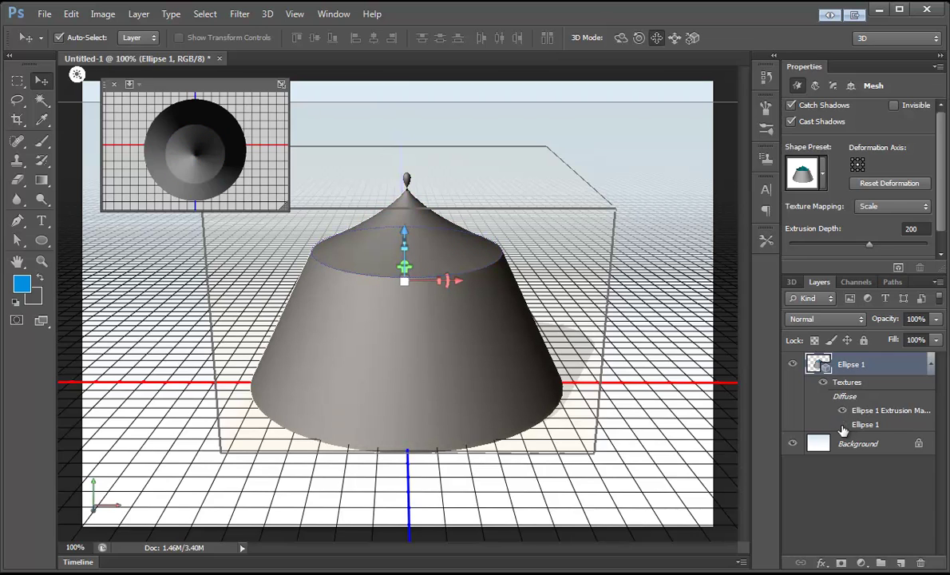
{"action": "left_click", "coordinate": [842, 426]}
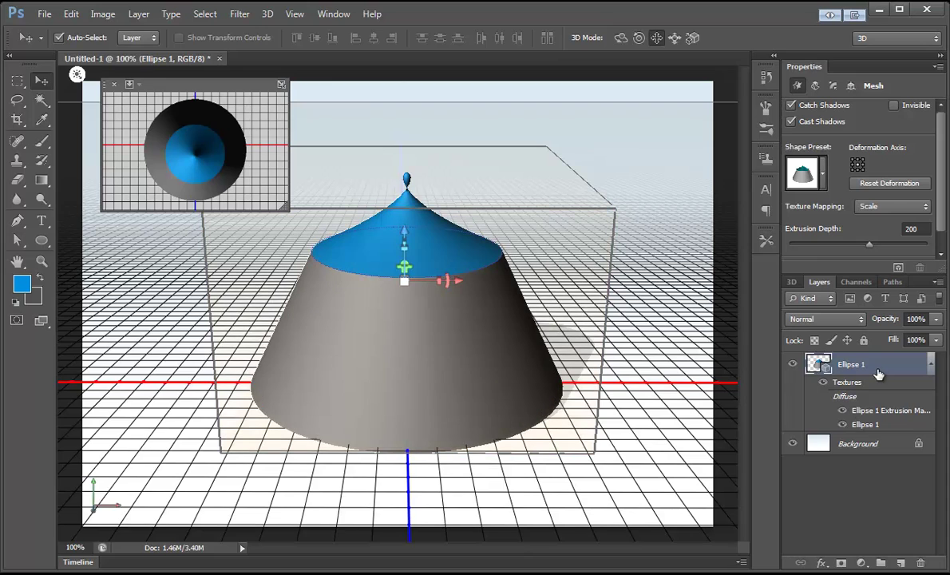
{"action": "double_click", "coordinate": [866, 422]}
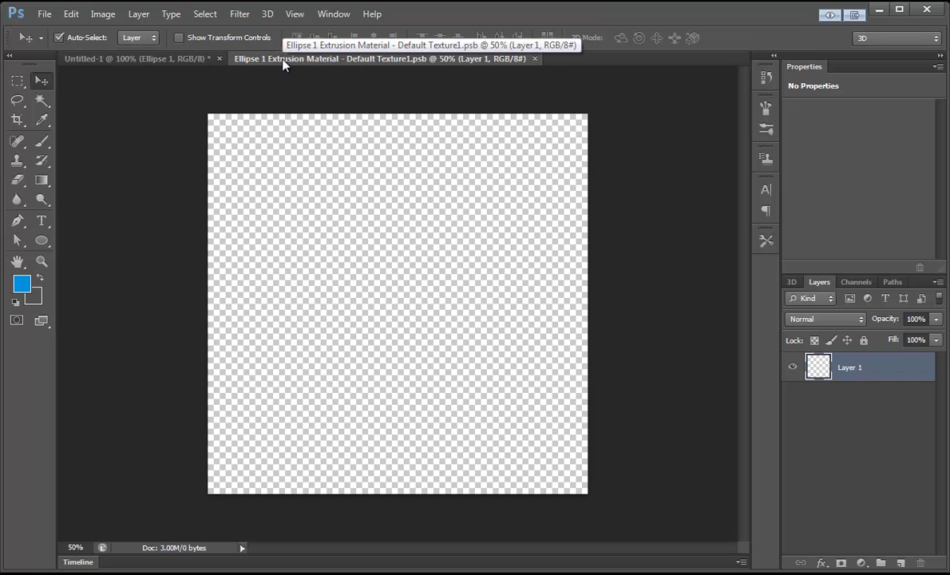
Show the grid over the extrusion material's texture document
{"action": "left_click", "coordinate": [295, 16]}
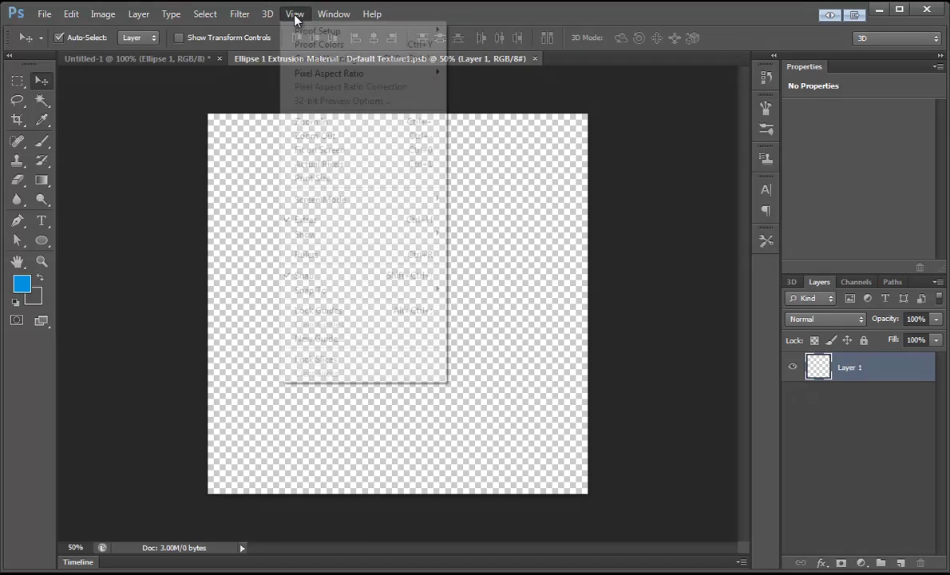
{"action": "mouse_move", "coordinate": [338, 237]}
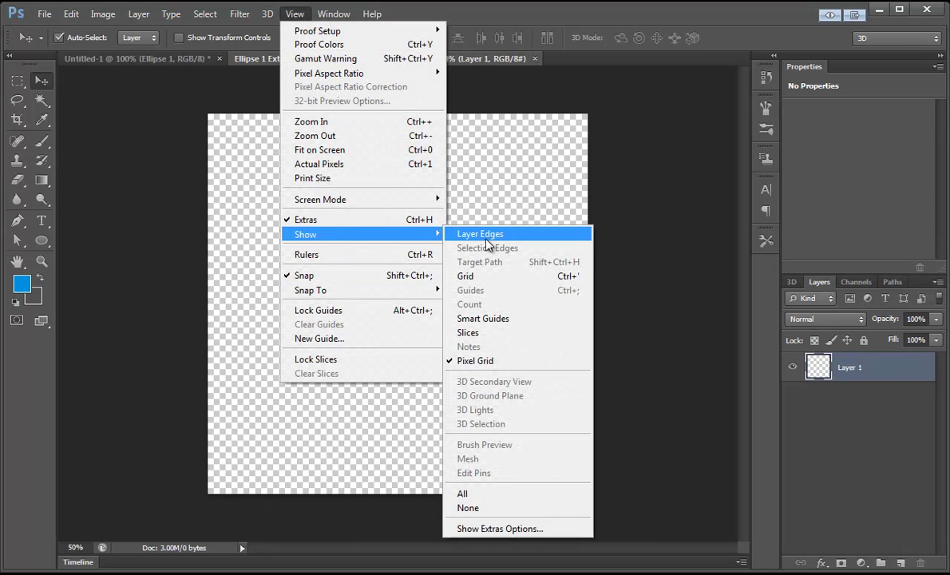
{"action": "left_click", "coordinate": [484, 277]}
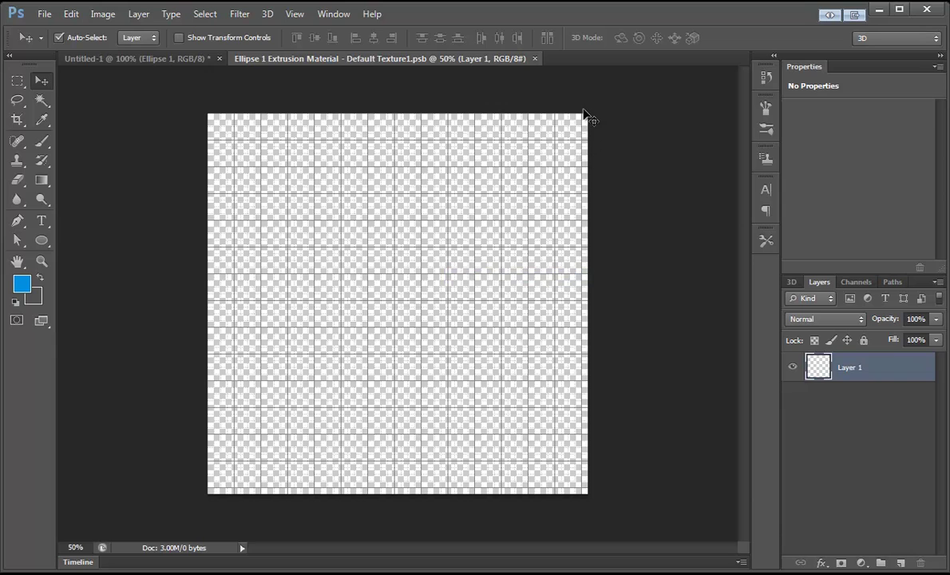
Reduce the texture's canvas width to 1000 pixels, keeping the centre anchor
{"action": "left_click", "coordinate": [103, 15]}
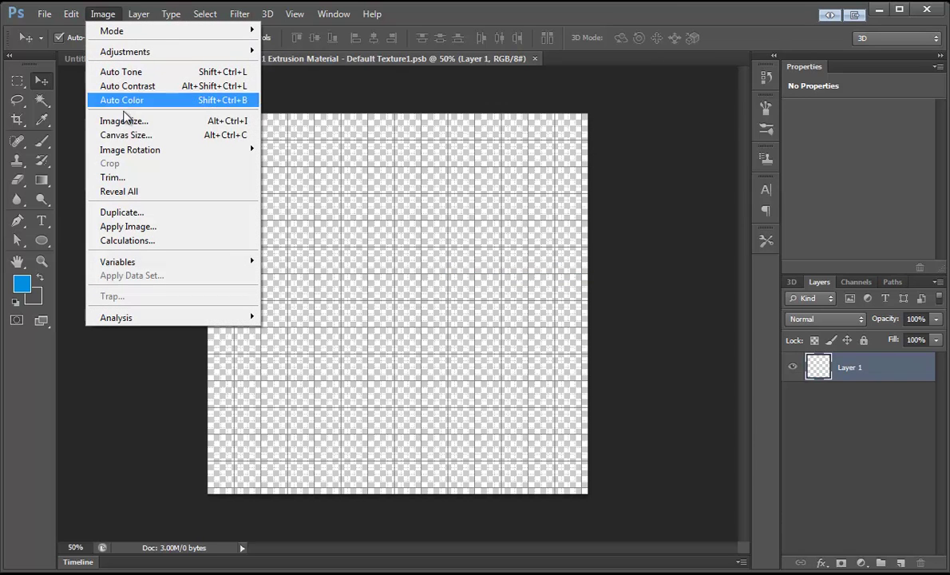
{"action": "left_click", "coordinate": [126, 135]}
{"action": "left_click_drag", "start_coordinate": [508, 80], "coordinate": [489, 80]}
{"action": "type", "text": "000"}
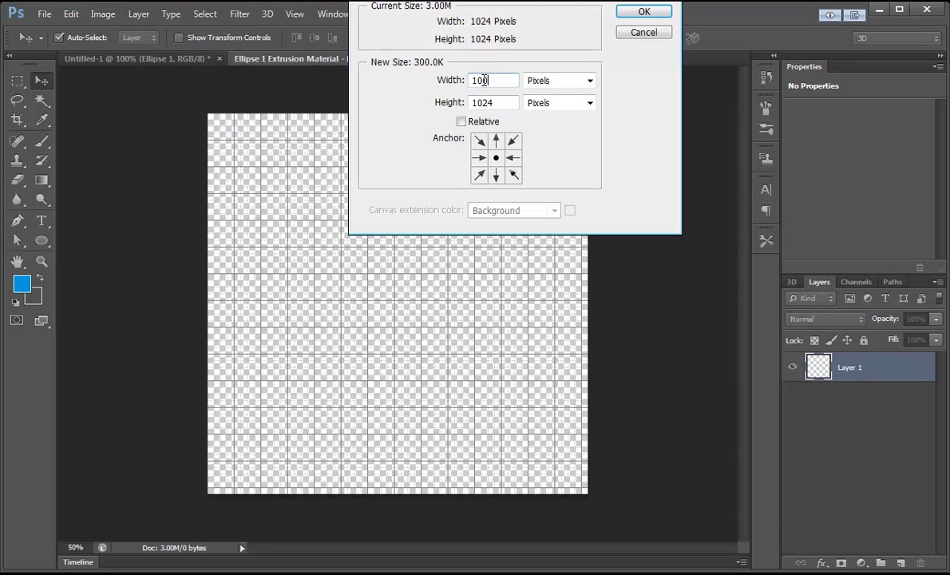
{"action": "left_click", "coordinate": [642, 14]}
{"action": "left_click", "coordinate": [445, 230]}
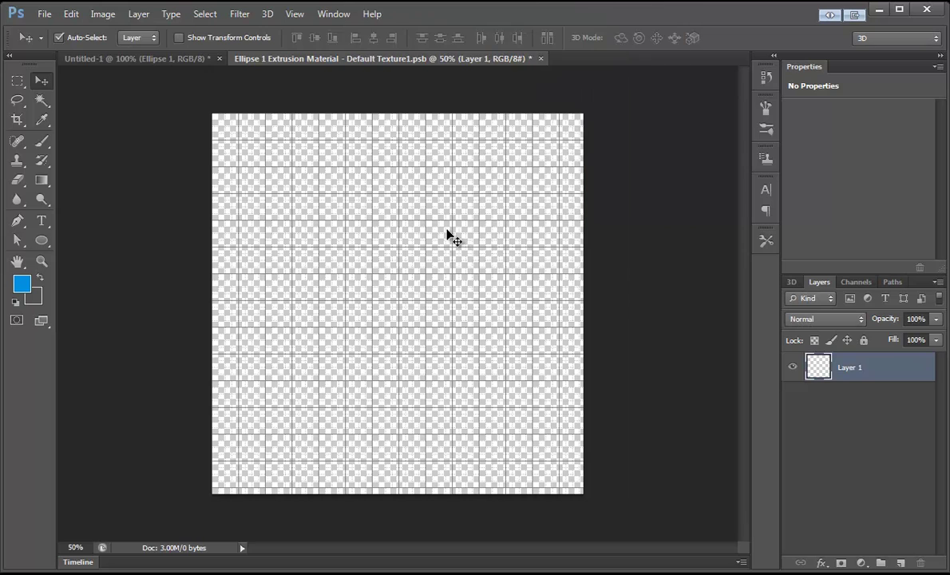
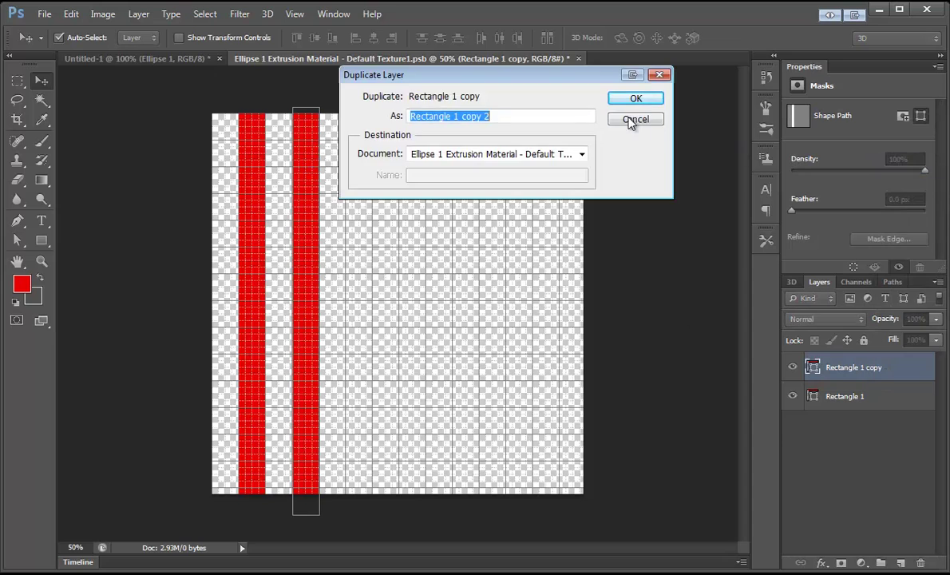
Add a third red stripe two grid columns right of the second, and merge the three stripe layers
{"action": "key", "text": "Return"}
{"action": "left_click_drag", "start_coordinate": [314, 181], "coordinate": [365, 179]}
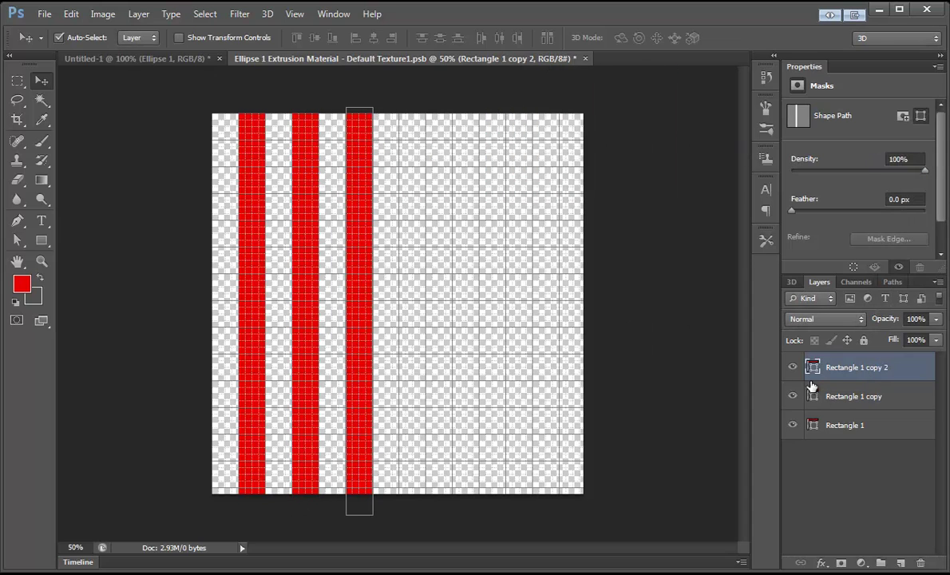
{"action": "left_click", "coordinate": [868, 430], "text": "shift"}
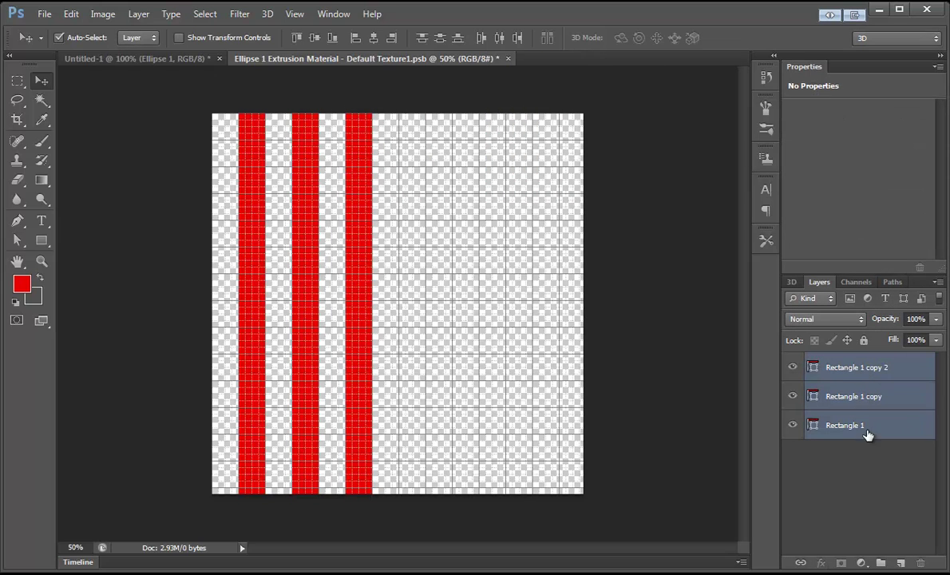
{"action": "key", "text": "ctrl+e"}
Duplicate the merged three-stripe layer and move the copy six grid columns to the right, continuing the pattern
{"action": "right_click", "coordinate": [867, 383]}
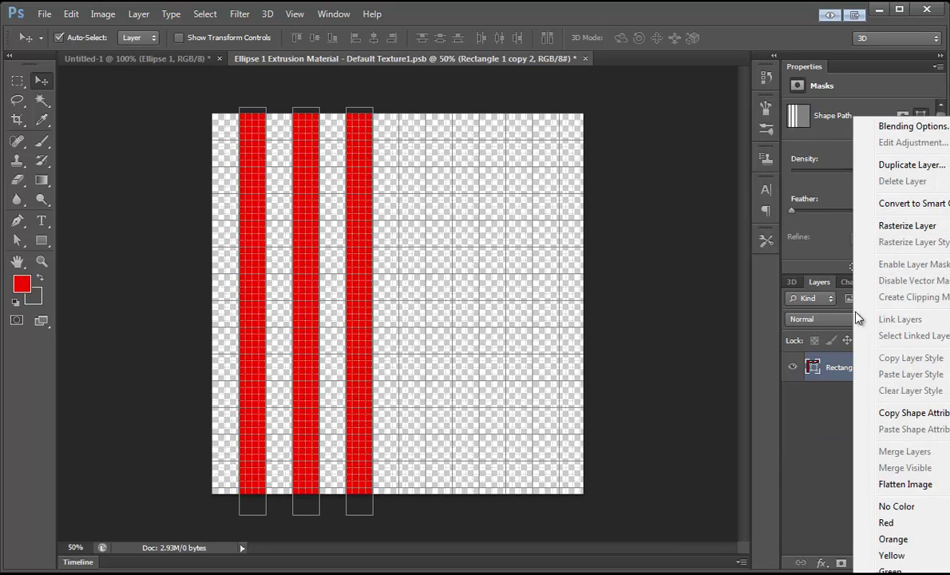
{"action": "left_click", "coordinate": [905, 164]}
{"action": "key", "text": "Return"}
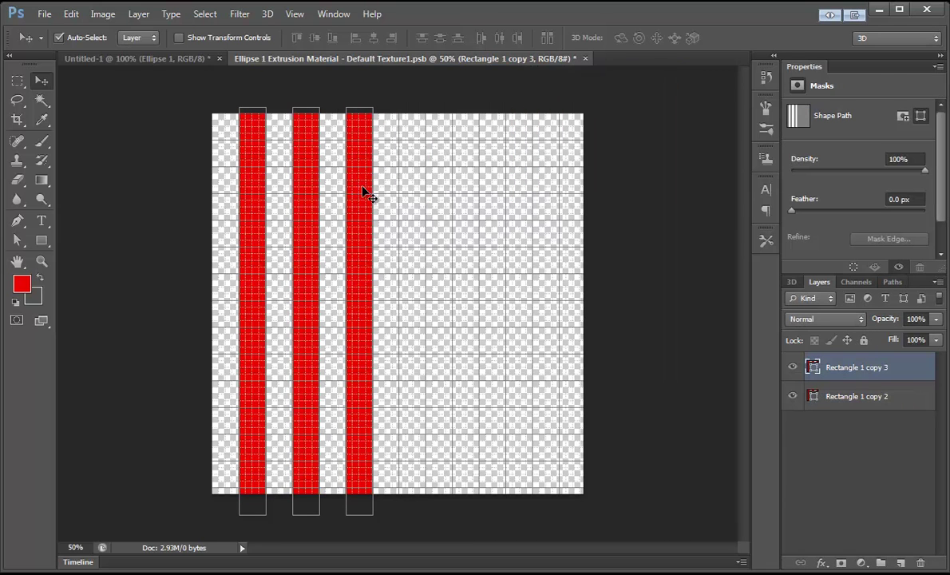
{"action": "left_click_drag", "start_coordinate": [367, 191], "coordinate": [522, 185]}
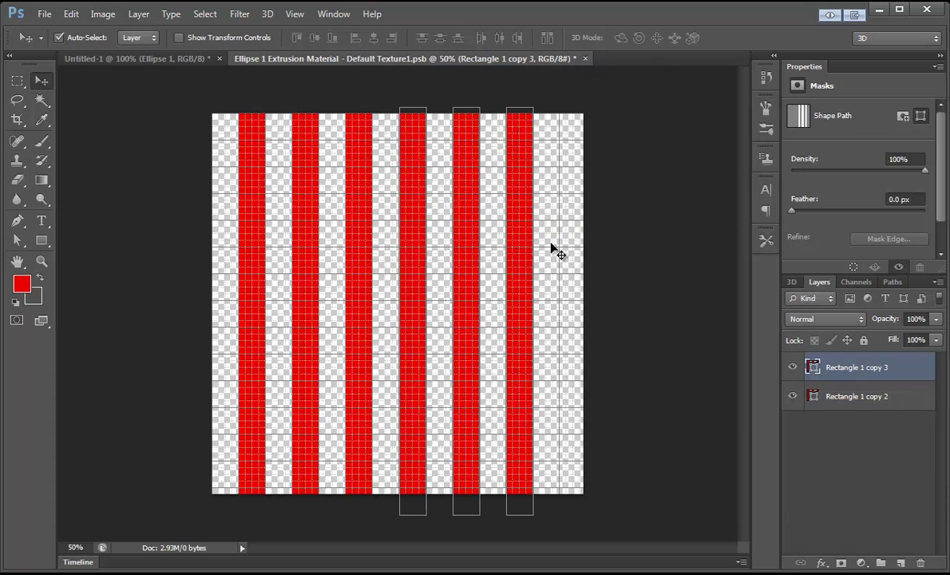
Duplicate the second stripe group and move it six grid columns to the right to reach the canvas's right edge
{"action": "right_click", "coordinate": [802, 374]}
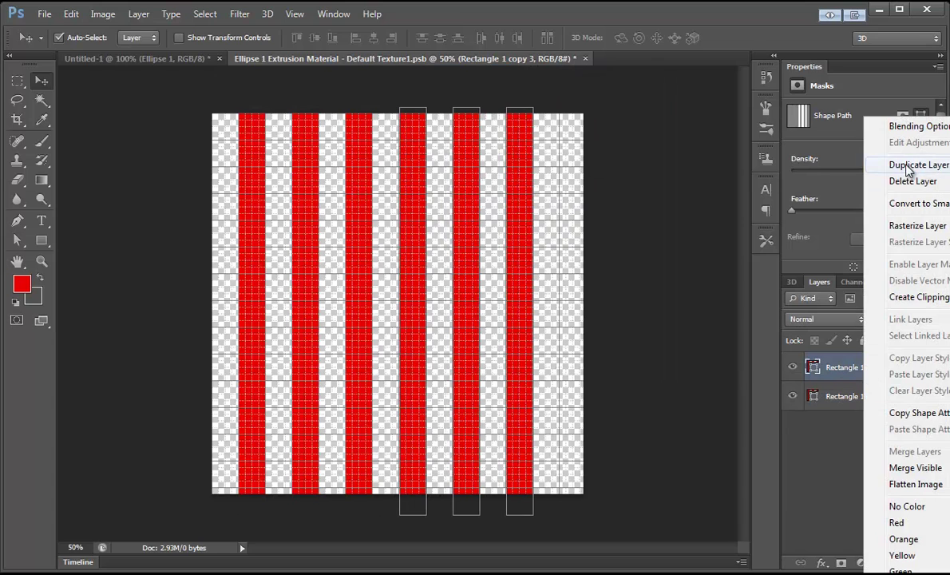
{"action": "left_click", "coordinate": [838, 160]}
{"action": "key", "text": "Return"}
{"action": "left_click_drag", "start_coordinate": [420, 230], "coordinate": [581, 229]}
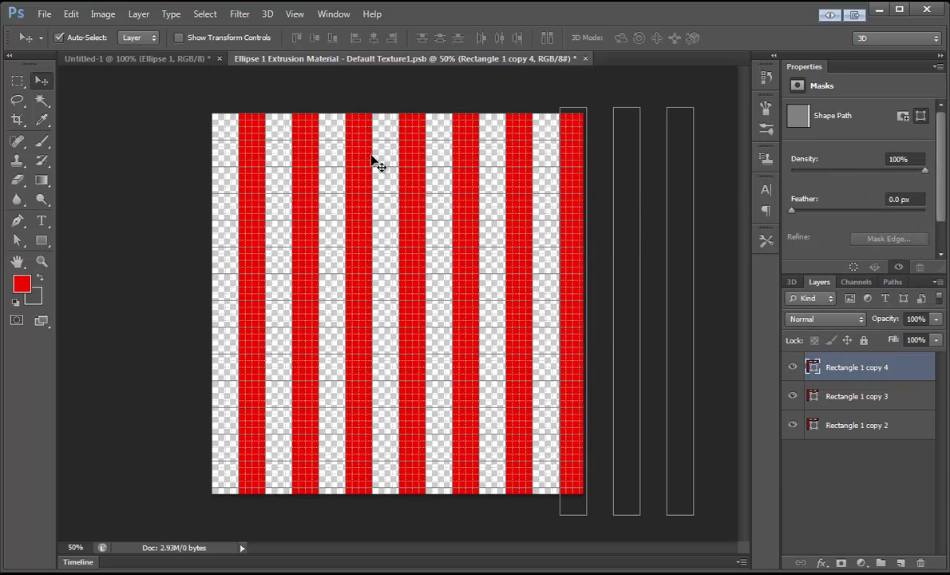
Save the striped texture, return to the tent document and select the material on the tent's side wall
{"action": "left_click", "coordinate": [178, 61]}
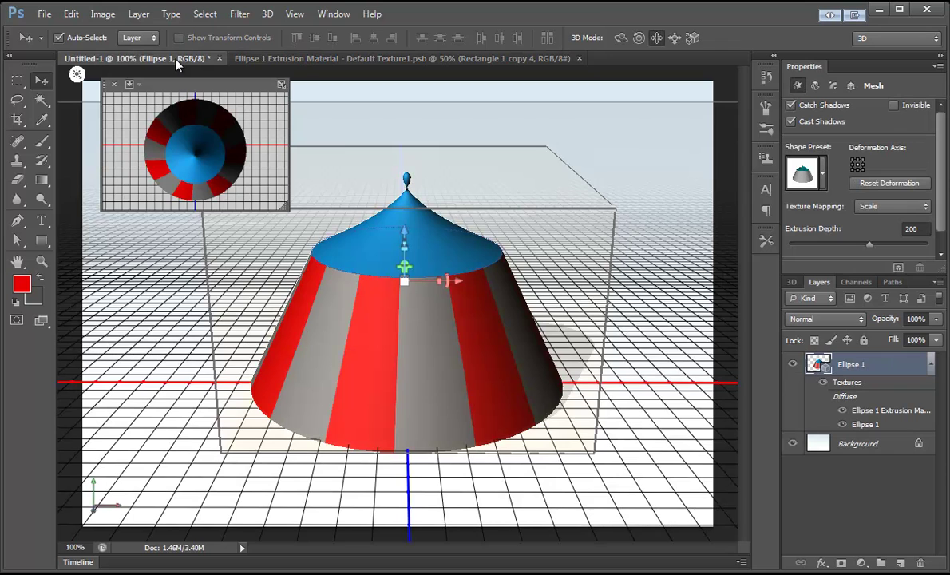
{"action": "left_click", "coordinate": [350, 340]}
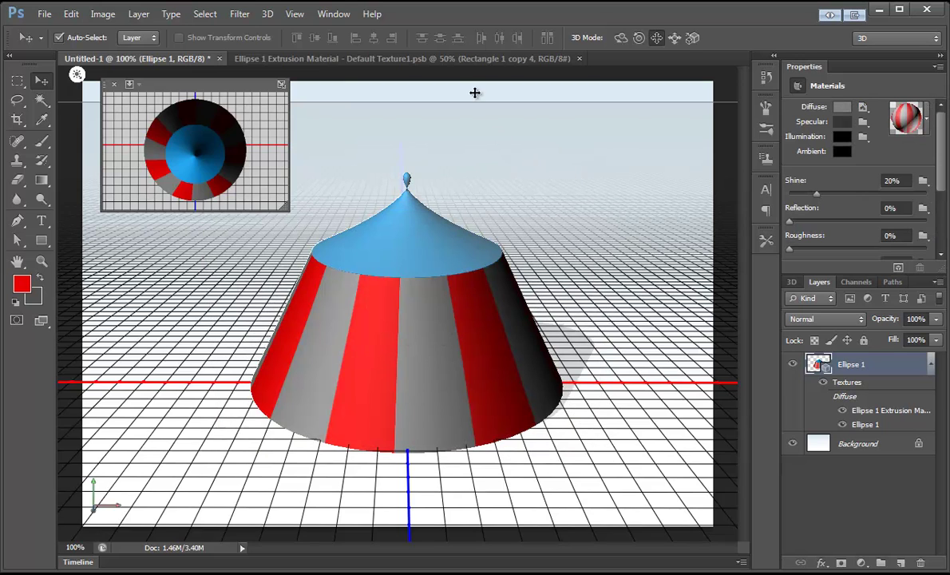
Try narrowing all three stripe layers of the side-wall texture to 86.76% width, and save the texture
{"action": "left_click", "coordinate": [434, 58]}
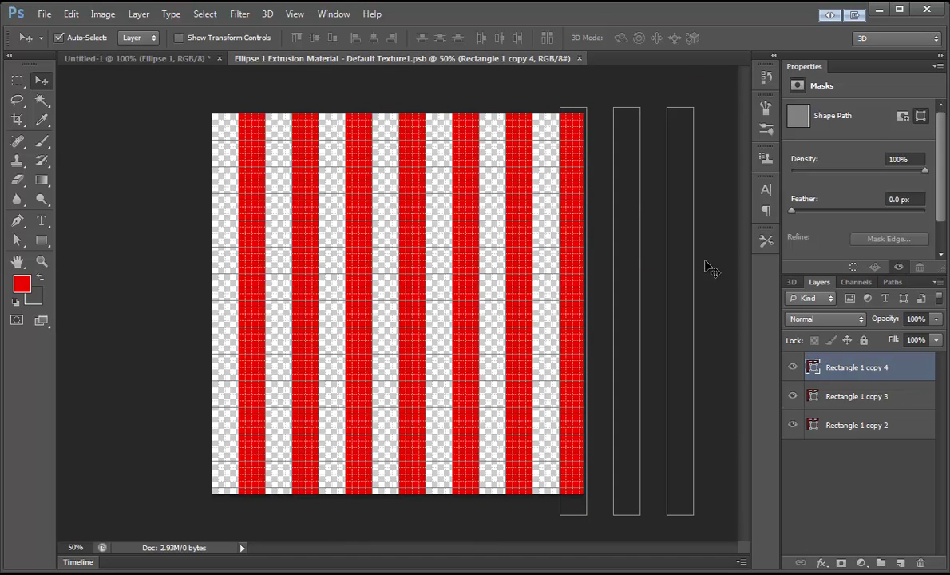
{"action": "left_click", "coordinate": [872, 428]}
{"action": "left_click", "coordinate": [880, 382], "text": "shift"}
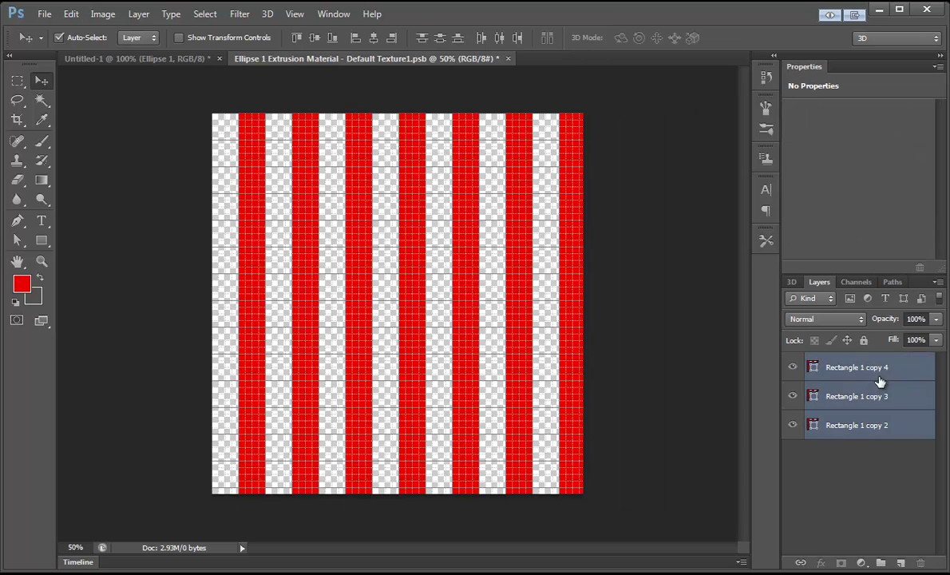
{"action": "key", "text": "ctrl+t"}
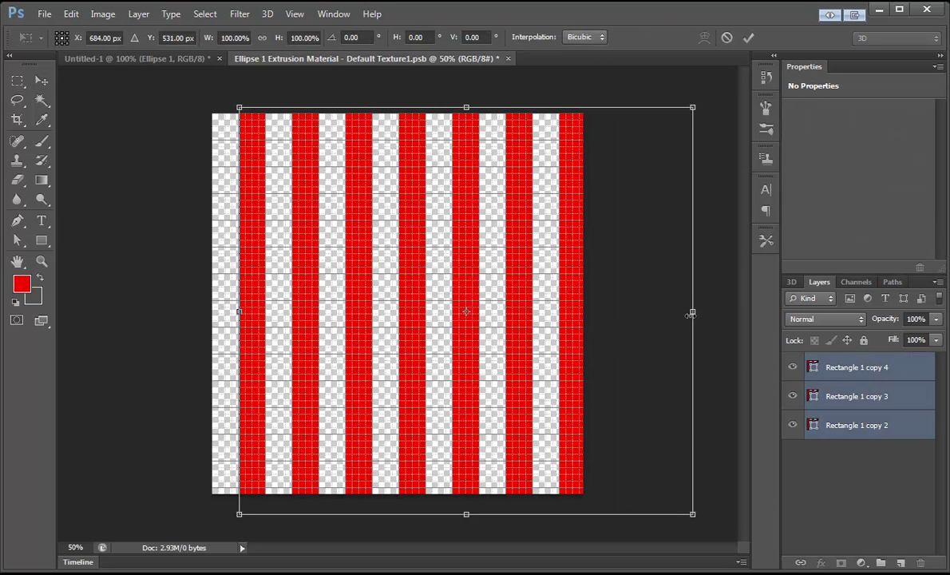
{"action": "left_click_drag", "start_coordinate": [690, 315], "coordinate": [632, 311]}
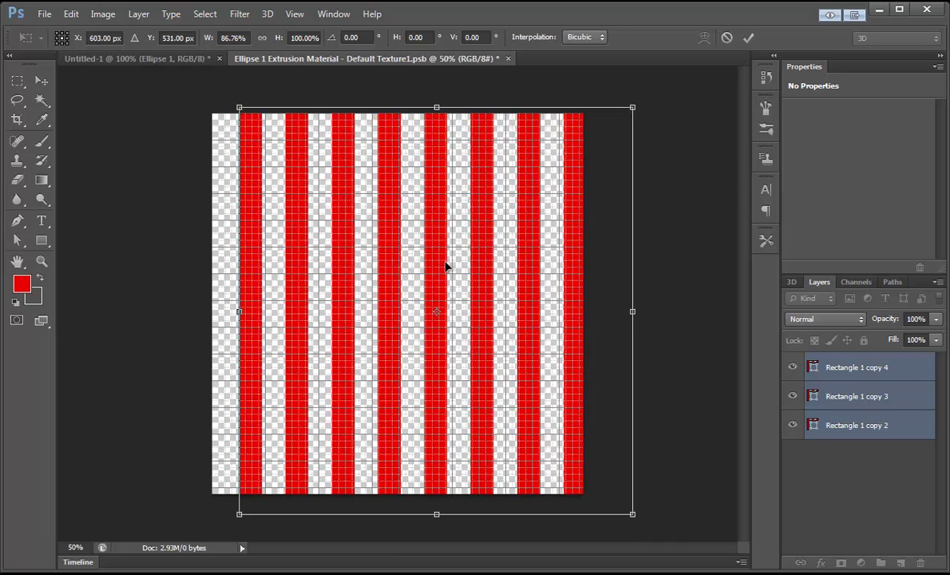
{"action": "left_click", "coordinate": [42, 81]}
{"action": "left_click", "coordinate": [451, 227]}
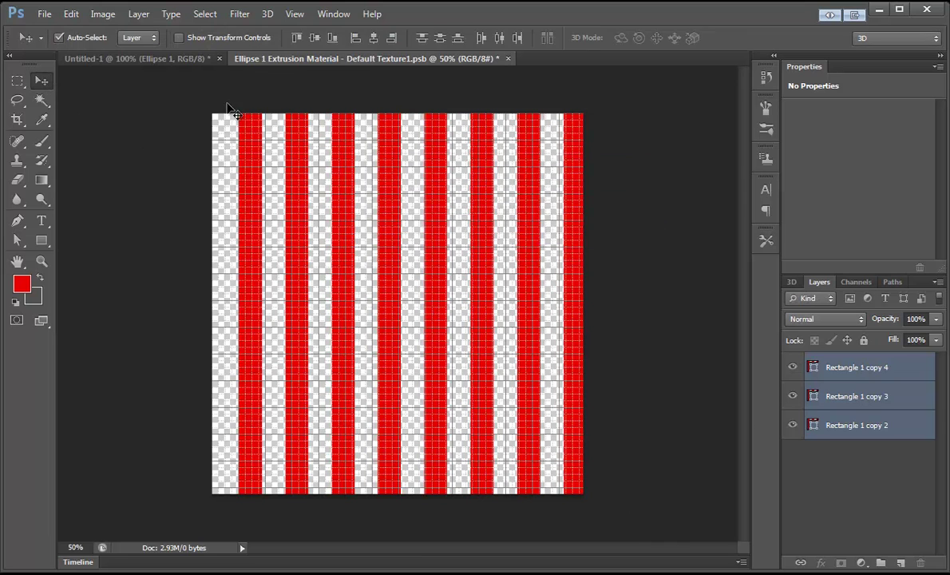
{"action": "key", "text": "ctrl+s"}
{"action": "left_click", "coordinate": [160, 58]}
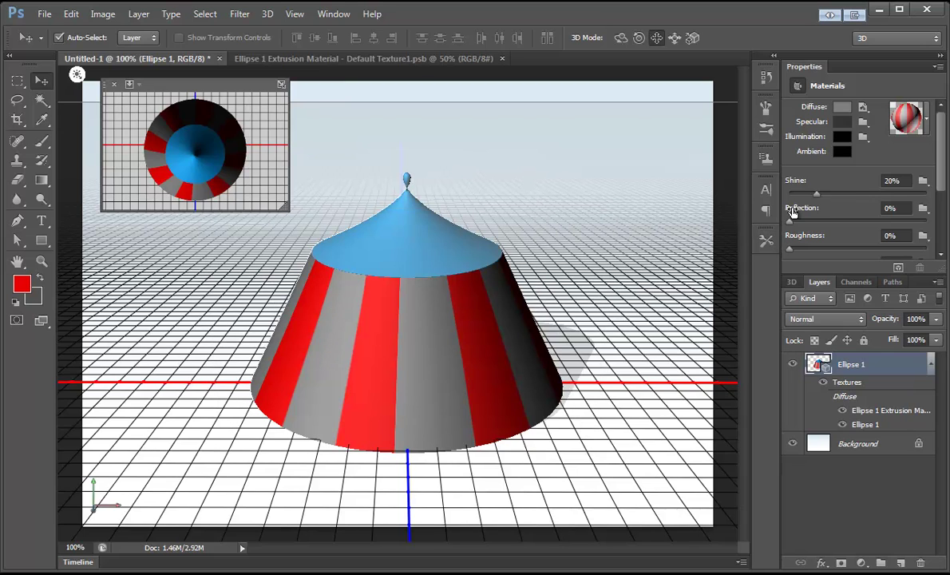
Set the diffuse color of the tent's side-wall material to near-white fffdfd so the grey stripes turn white
{"action": "left_click", "coordinate": [868, 369]}
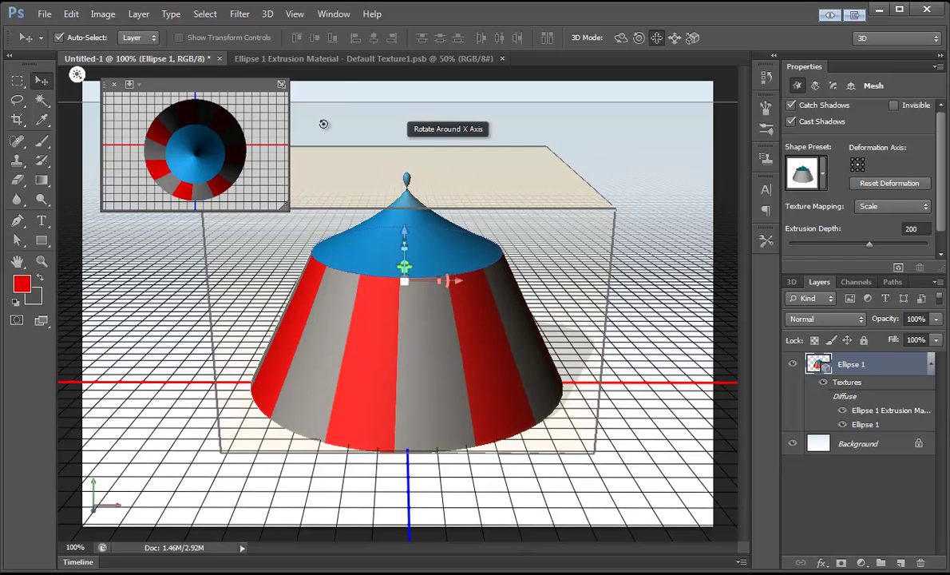
{"action": "left_click", "coordinate": [441, 340]}
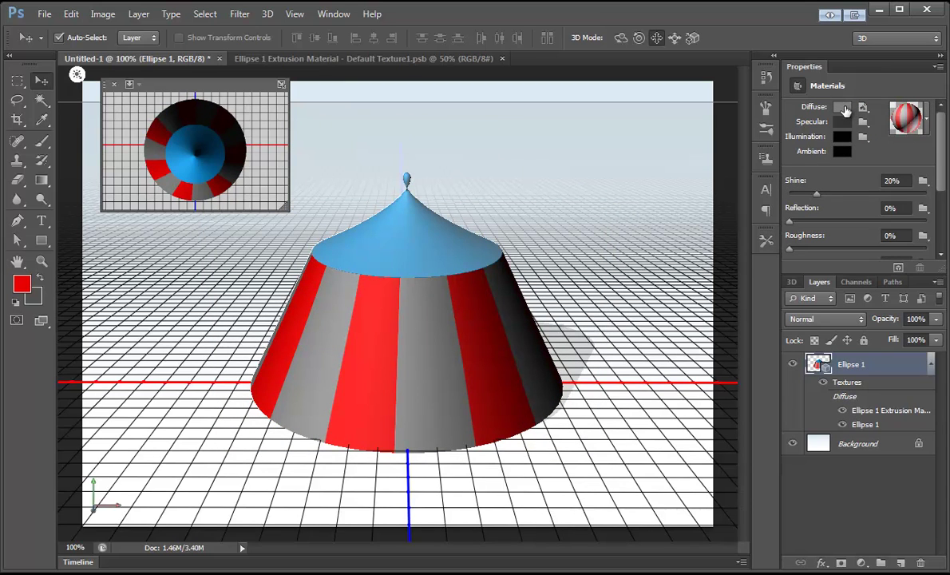
{"action": "left_click", "coordinate": [845, 109]}
{"action": "left_click_drag", "start_coordinate": [313, 88], "coordinate": [296, 68]}
{"action": "left_click", "coordinate": [458, 75]}
{"action": "mouse_move", "coordinate": [458, 75]}
{"action": "left_mouse_down"}
{"action": "mouse_move", "coordinate": [472, 175]}
{"action": "mouse_move", "coordinate": [496, 210]}
{"action": "mouse_move", "coordinate": [382, 152]}
{"action": "mouse_move", "coordinate": [390, 56]}
{"action": "mouse_move", "coordinate": [304, 60]}
{"action": "left_mouse_up"}
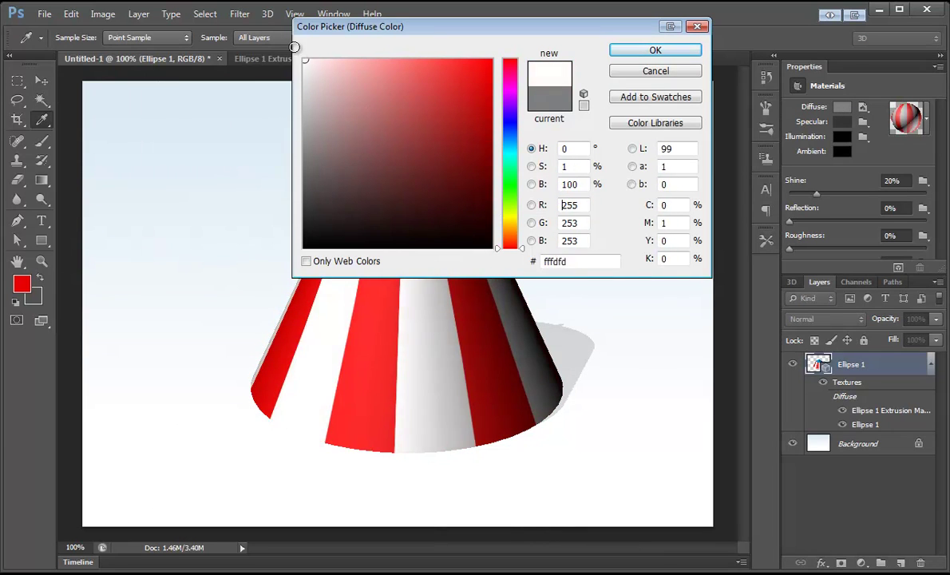
{"action": "left_click", "coordinate": [656, 50]}
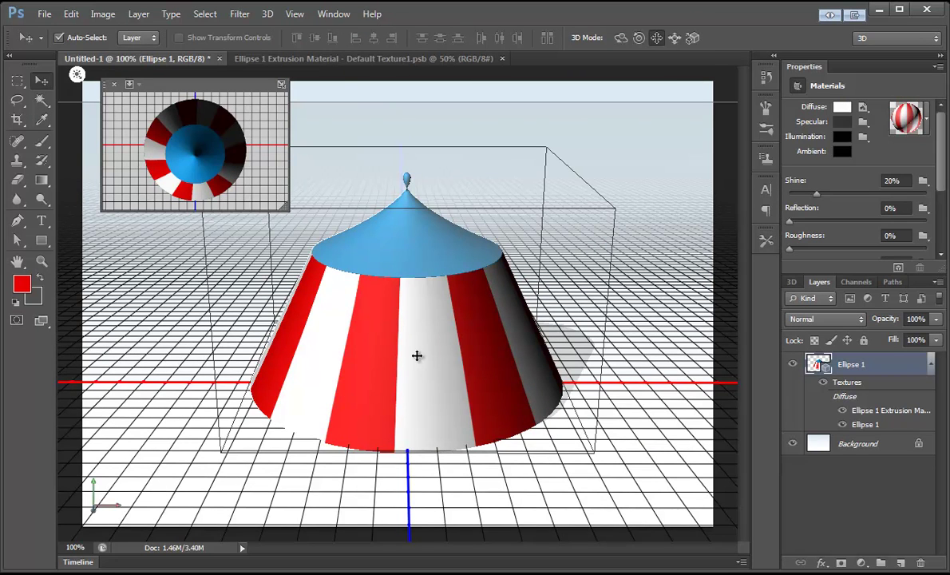
Rasterize the 3D tent layer, Ellipse 1, into a regular pixel layer
{"action": "left_click", "coordinate": [859, 448]}
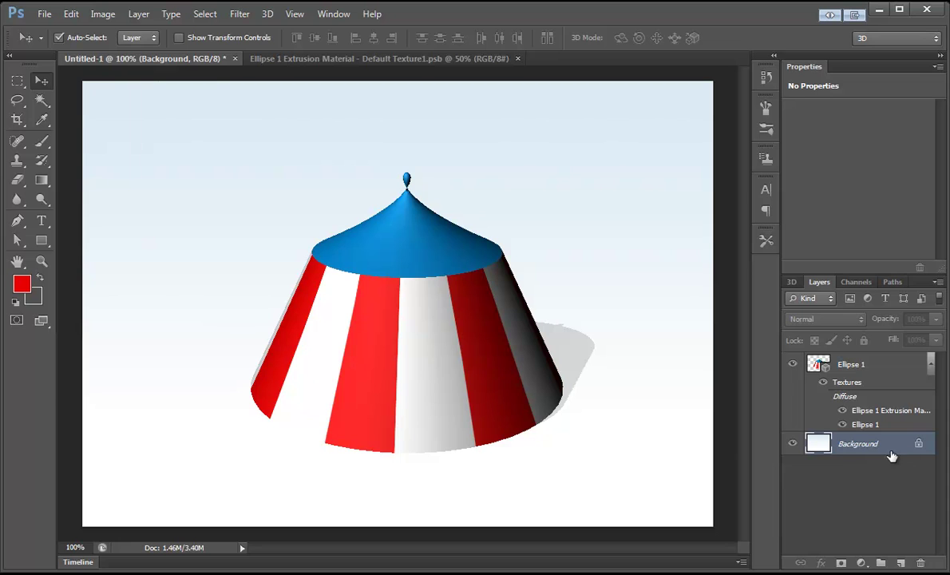
{"action": "left_click", "coordinate": [868, 365]}
{"action": "right_click", "coordinate": [840, 377]}
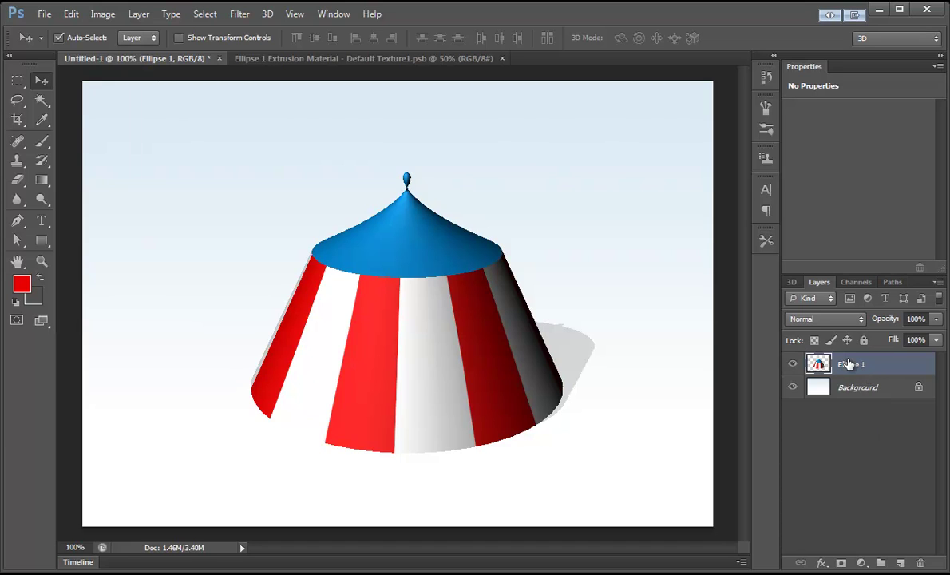
With the Pen tool in Path mode, outline a four-cornered doorway across the lower white and dark red stripes
{"action": "left_click", "coordinate": [17, 220]}
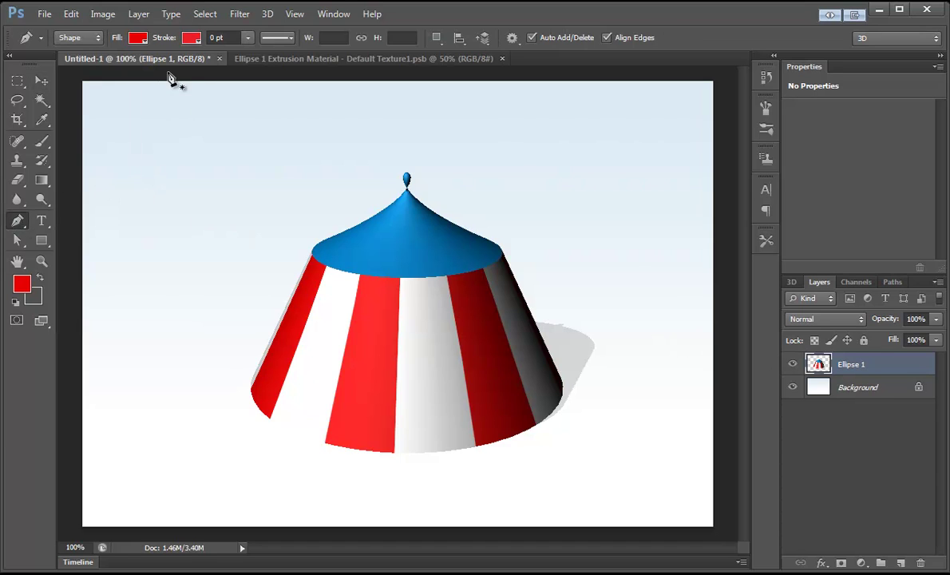
{"action": "left_click", "coordinate": [76, 37]}
{"action": "left_click", "coordinate": [73, 65]}
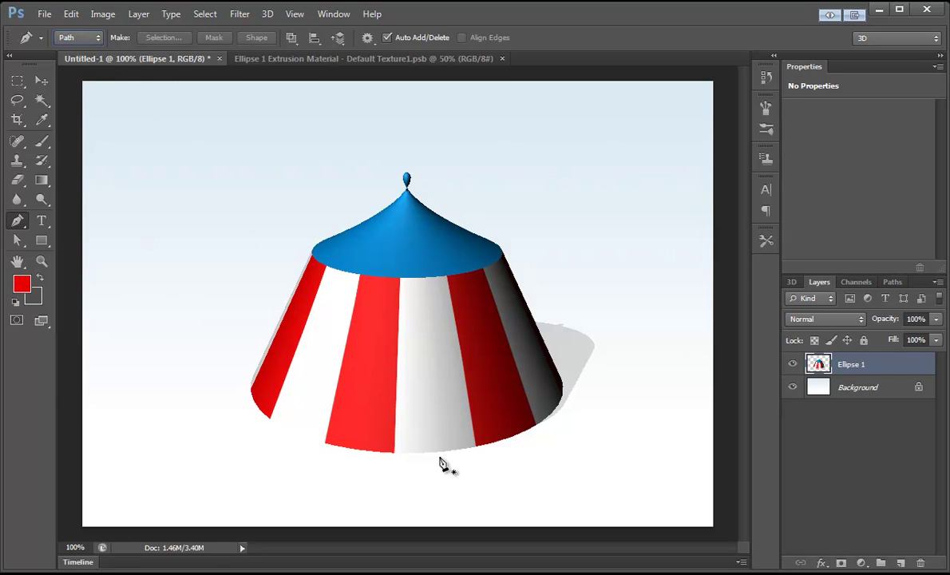
{"action": "left_click", "coordinate": [436, 457]}
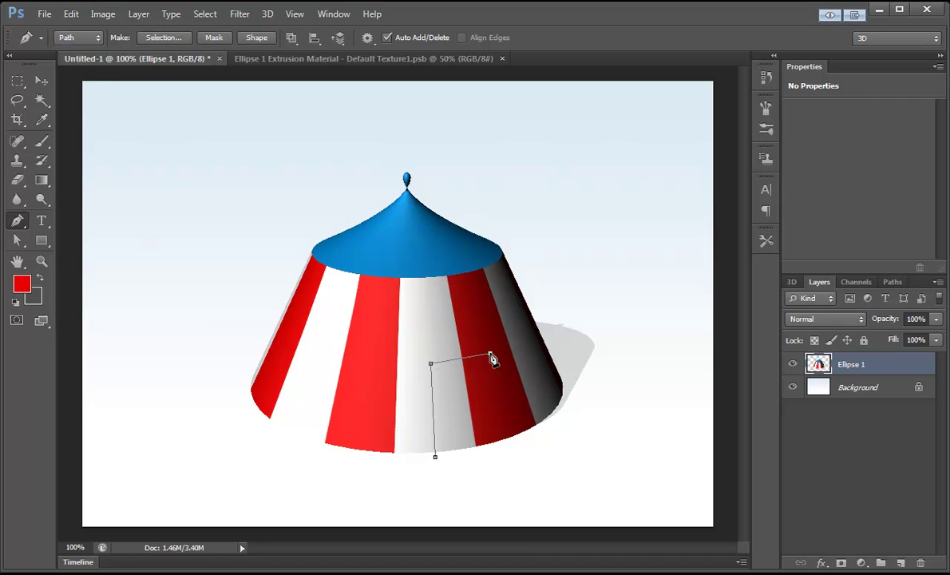
{"action": "left_click_drag", "start_coordinate": [506, 350], "coordinate": [512, 349]}
{"action": "left_click", "coordinate": [492, 356]}
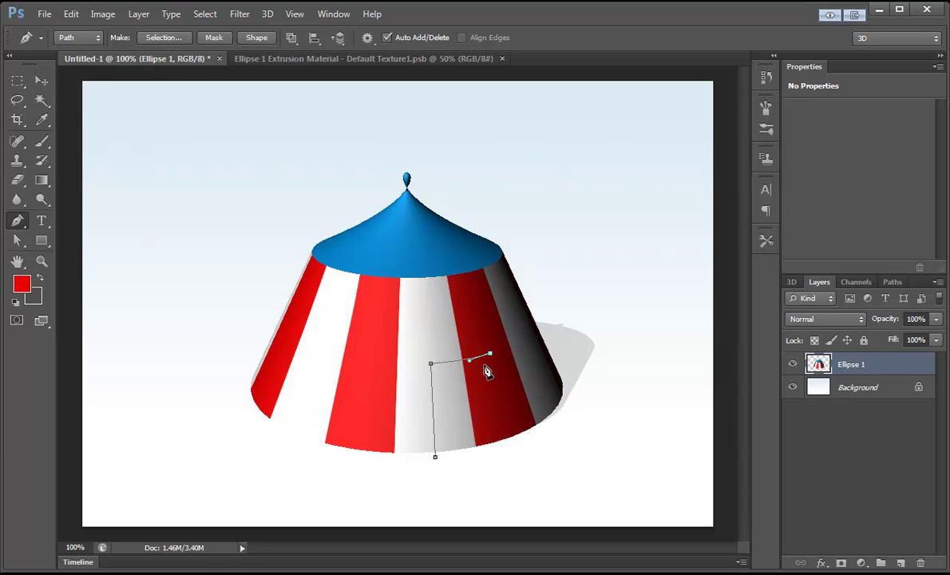
{"action": "left_click", "coordinate": [514, 441]}
Convert the doorway path to a selection with a 0-pixel feather, and delete that area from the tent layer
{"action": "right_click", "coordinate": [475, 295]}
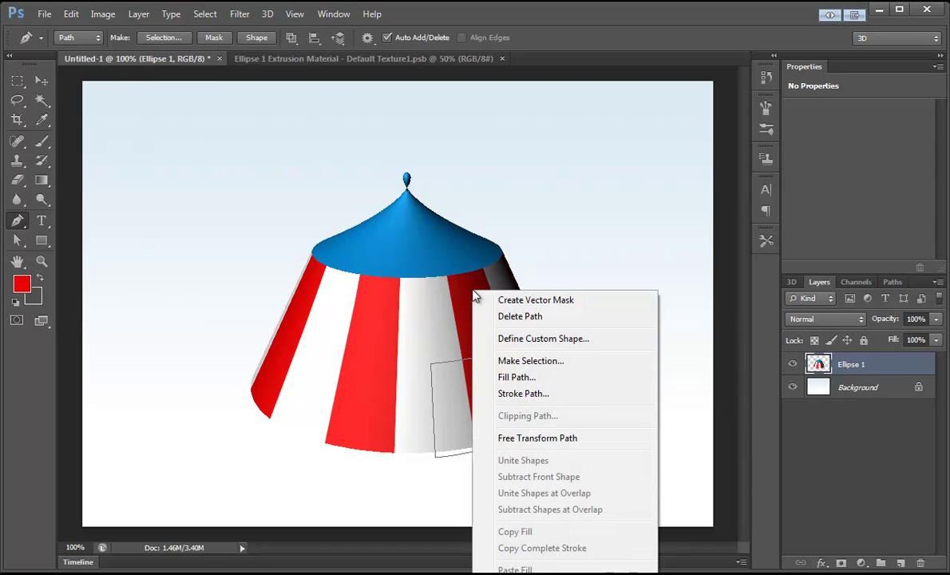
{"action": "left_click", "coordinate": [524, 361]}
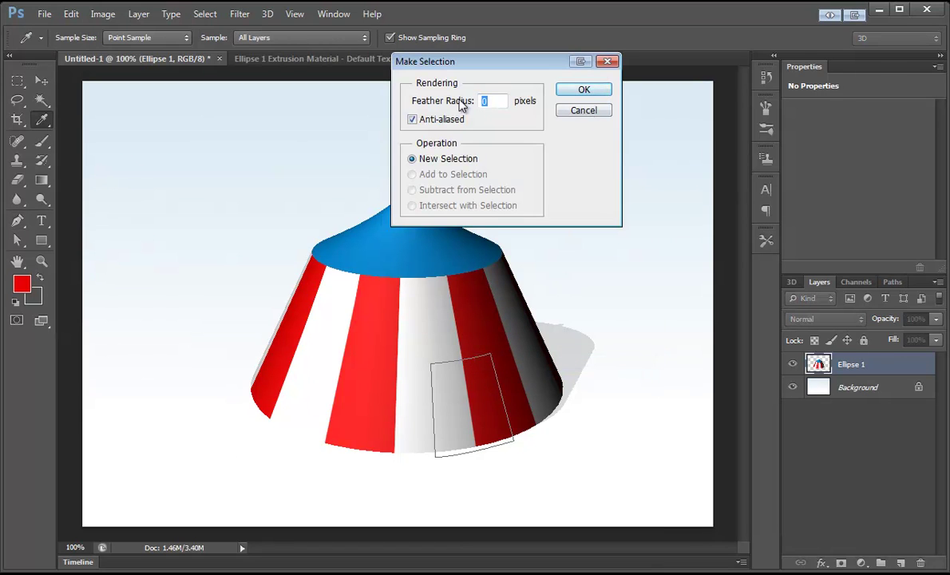
{"action": "left_click", "coordinate": [584, 89]}
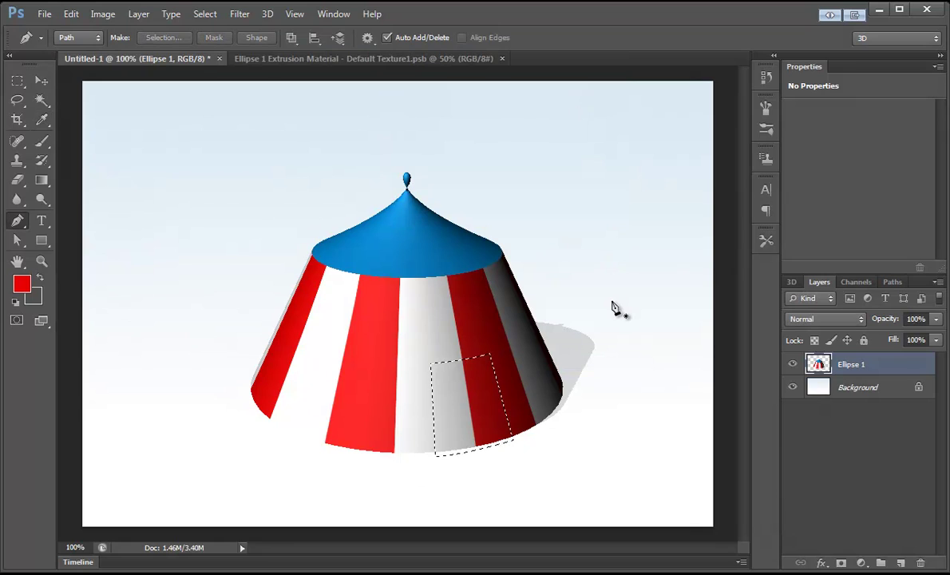
{"action": "key", "text": "Delete"}
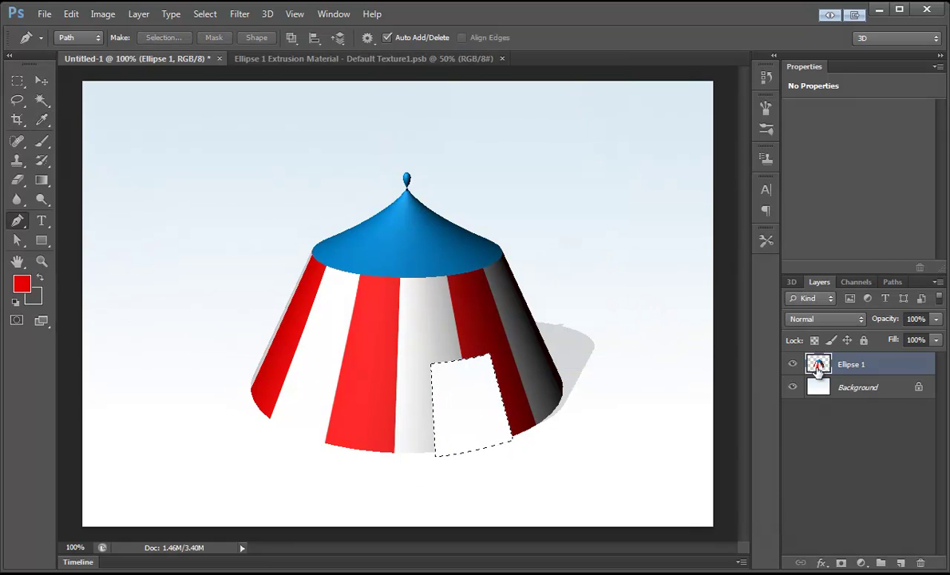
{"action": "left_click", "coordinate": [854, 390]}
{"action": "key", "text": "ctrl+d"}
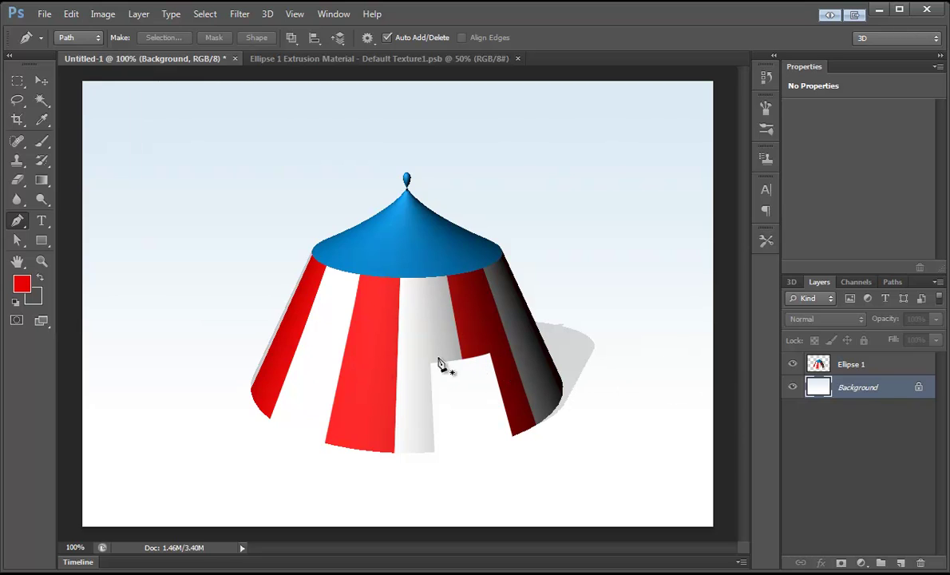
Add a new layer directly above the background, and set the Pen tool to Shape mode with dark grey 2f2f2f as its fill
{"action": "key", "text": "ctrl+shift+n"}
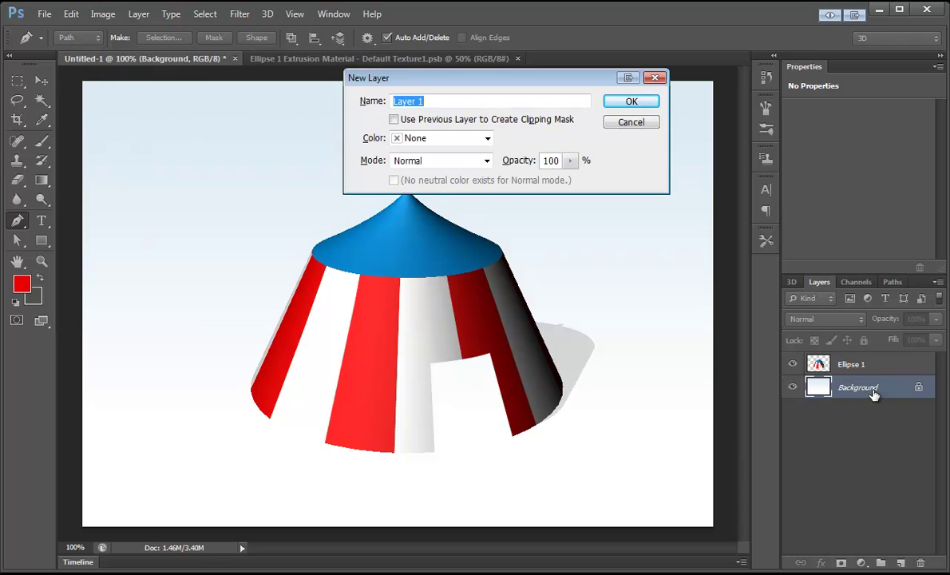
{"action": "left_click", "coordinate": [636, 106]}
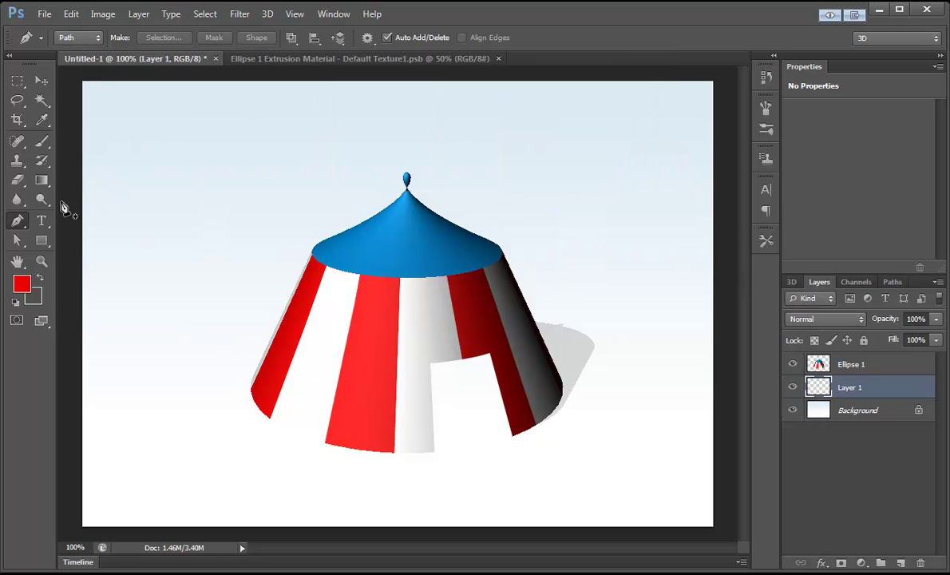
{"action": "left_click", "coordinate": [69, 38]}
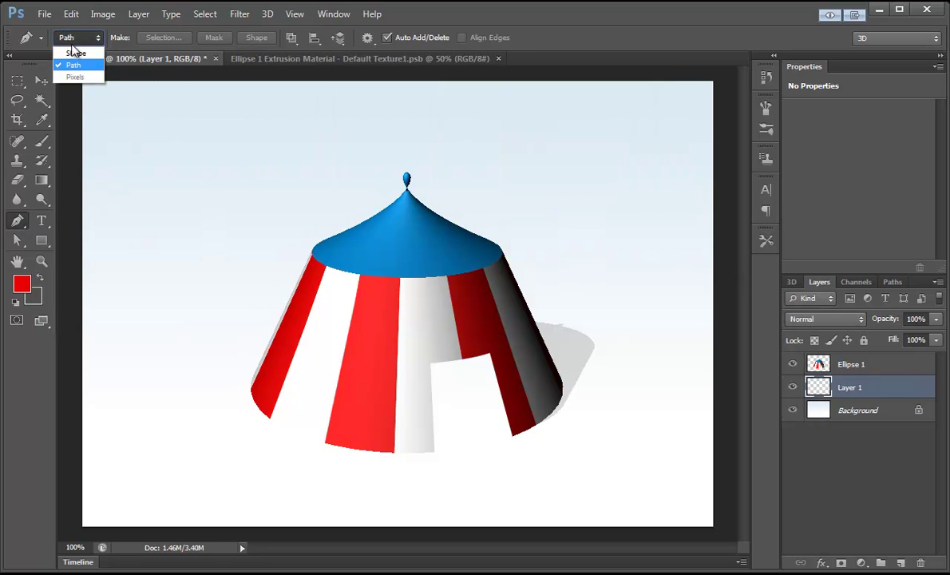
{"action": "left_click", "coordinate": [74, 54]}
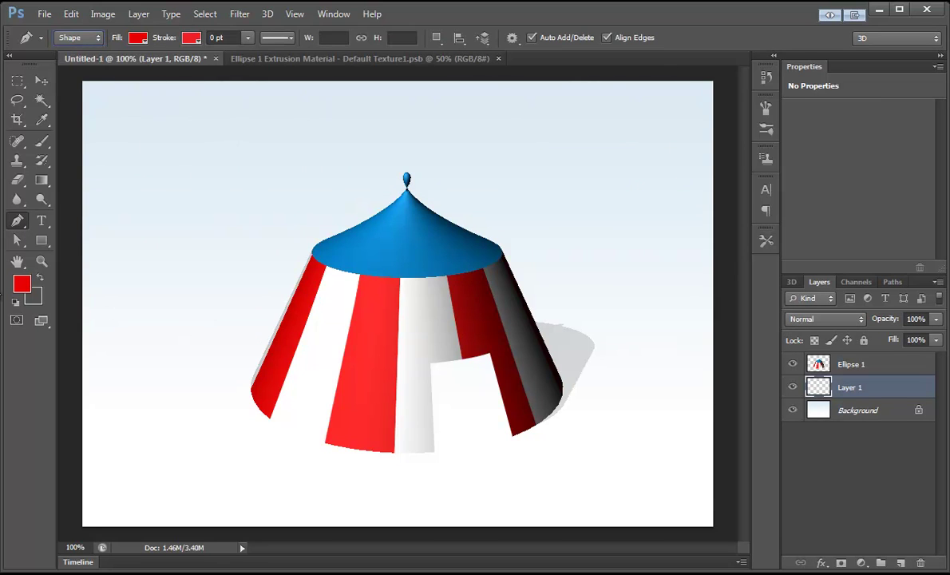
{"action": "left_click", "coordinate": [21, 283]}
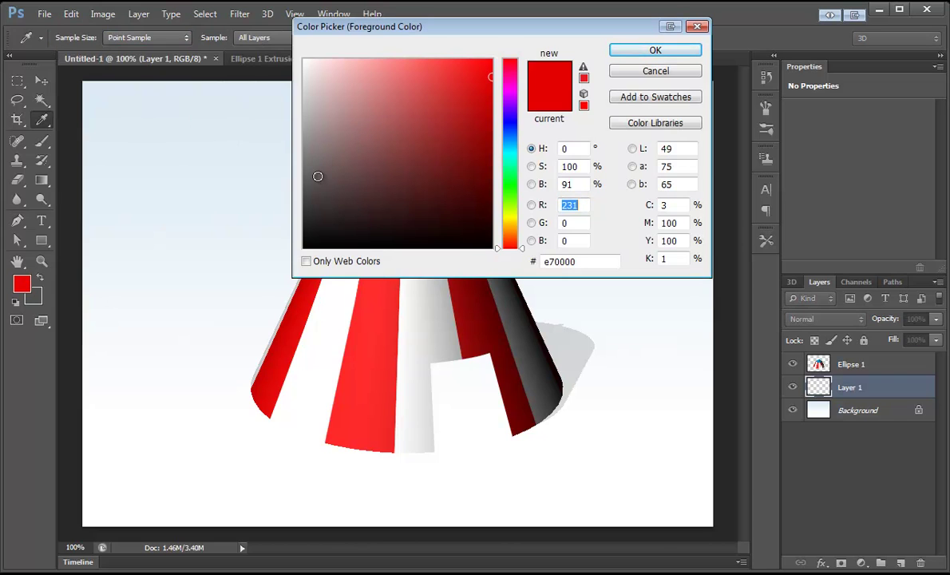
{"action": "mouse_move", "coordinate": [318, 177]}
{"action": "left_mouse_down"}
{"action": "mouse_move", "coordinate": [302, 209]}
{"action": "mouse_move", "coordinate": [277, 199]}
{"action": "left_mouse_up"}
{"action": "left_click", "coordinate": [643, 53]}
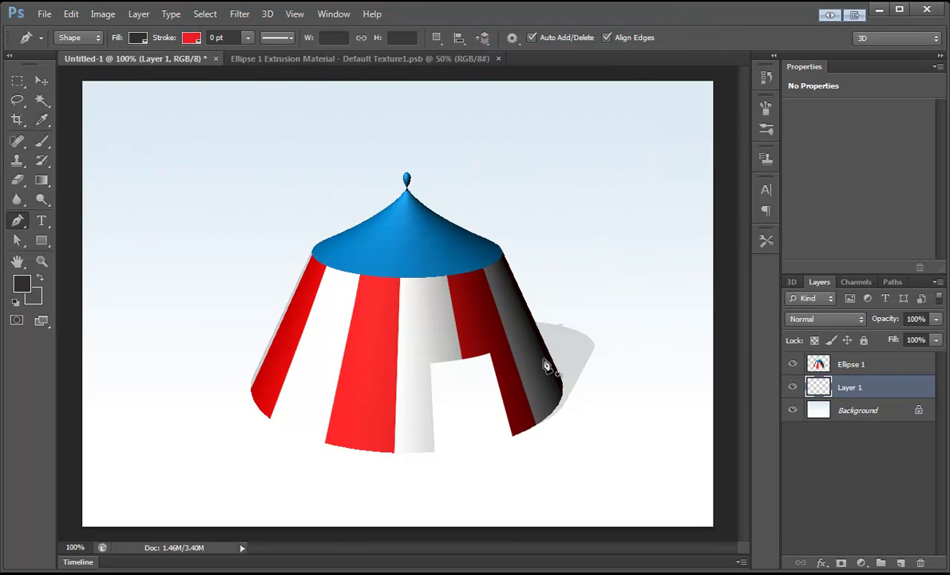
Draw a closed shape about 214 px wide with a curved lower edge behind the top of the doorway
{"action": "left_click", "coordinate": [557, 381]}
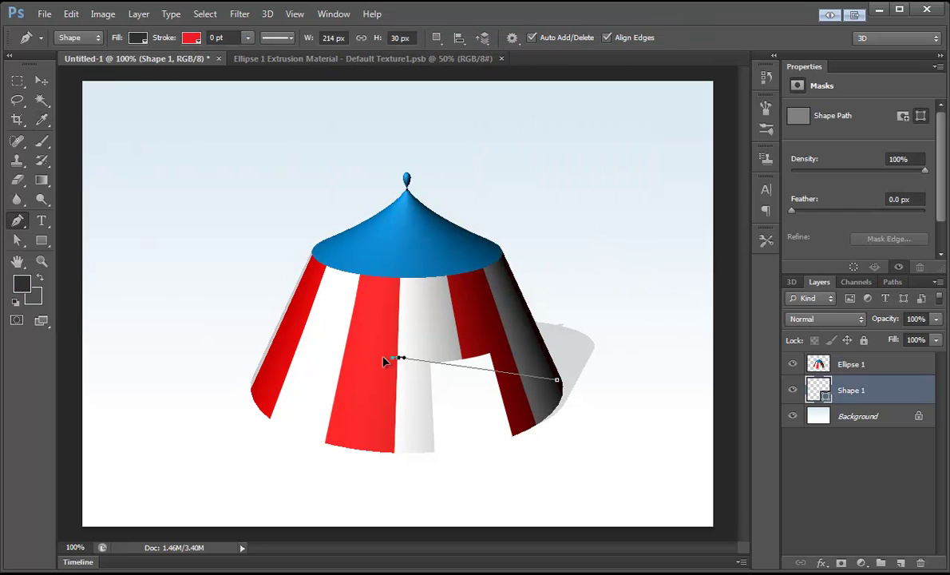
{"action": "left_click_drag", "start_coordinate": [384, 361], "coordinate": [310, 365]}
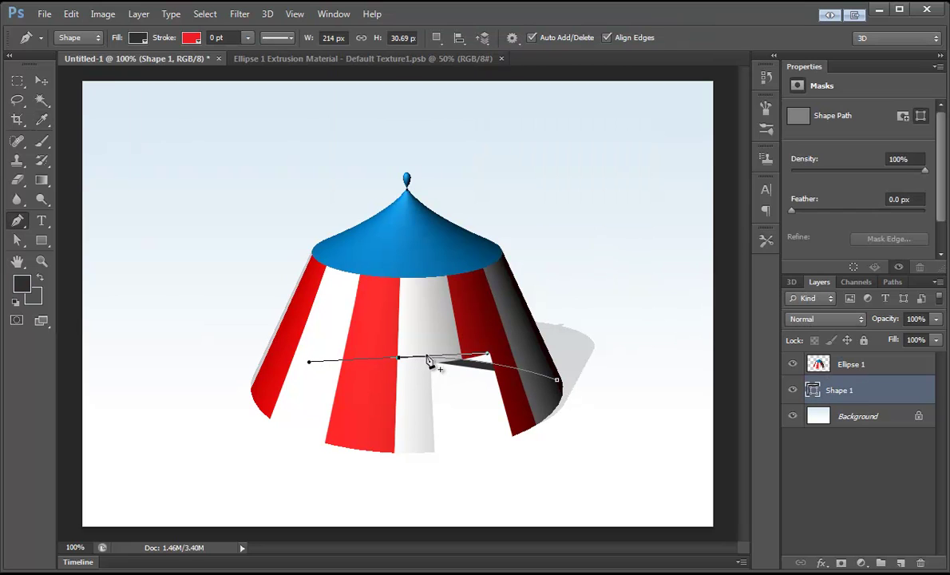
{"action": "left_click", "coordinate": [514, 342]}
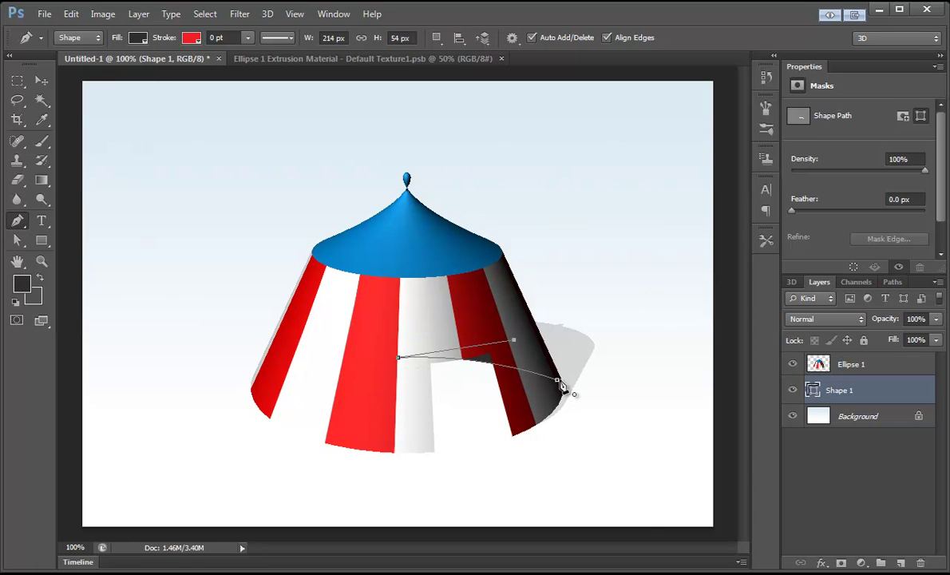
{"action": "left_click", "coordinate": [557, 380]}
Change the fill of the shape behind the doorway to black, and make the tent layer active
{"action": "double_click", "coordinate": [821, 397]}
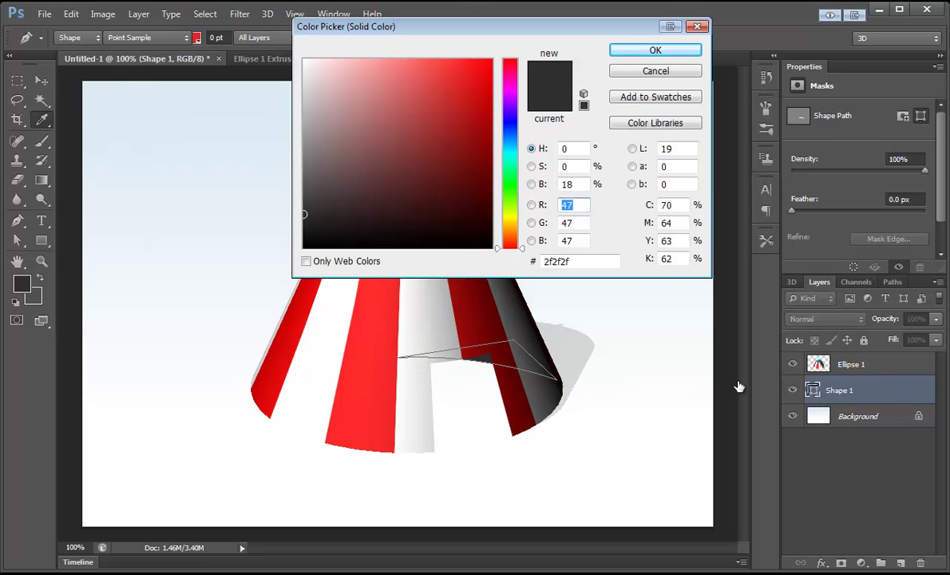
{"action": "left_click", "coordinate": [302, 250]}
{"action": "left_click", "coordinate": [653, 48]}
{"action": "left_click", "coordinate": [833, 363]}
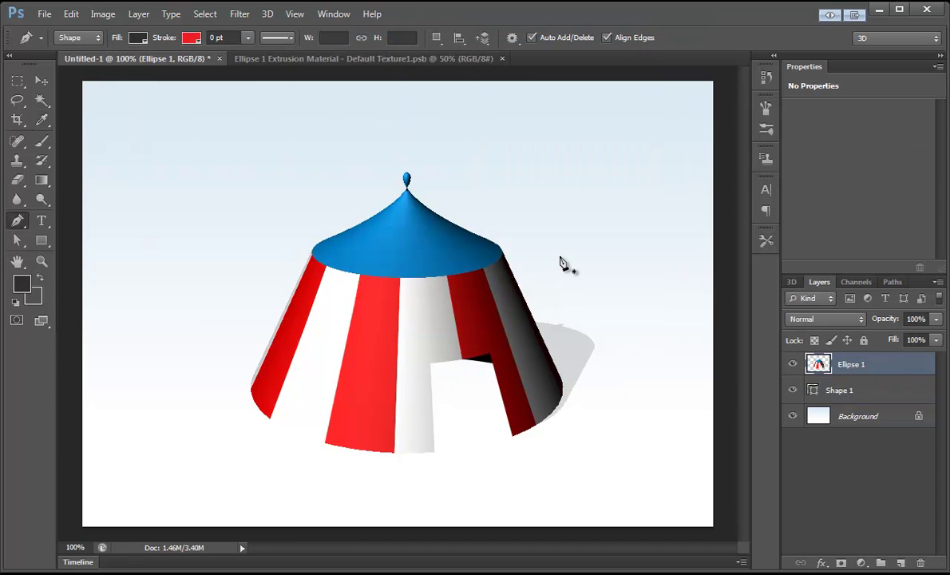
Nudge the tent layer and the black shape behind the doorway slightly upward
{"action": "left_click", "coordinate": [41, 81]}
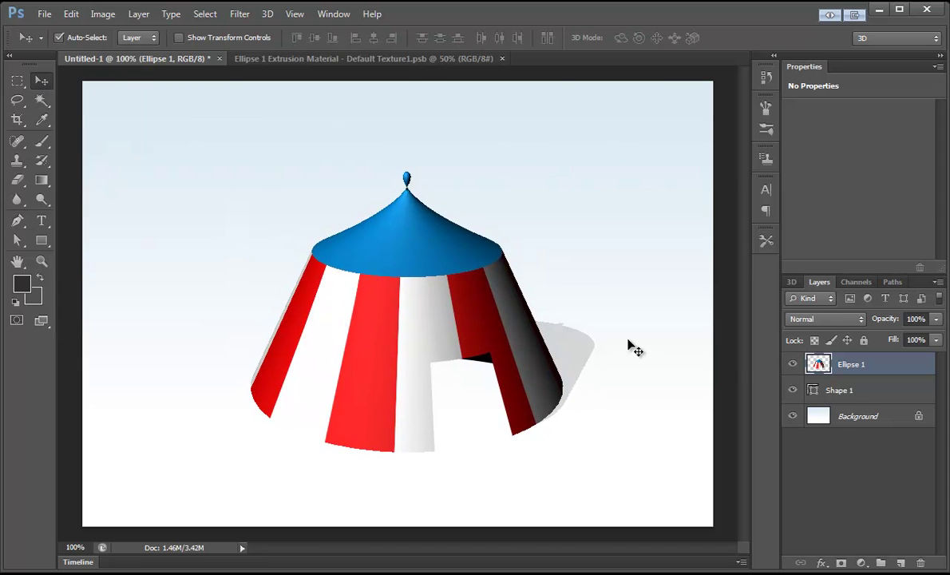
{"action": "left_click", "coordinate": [852, 389]}
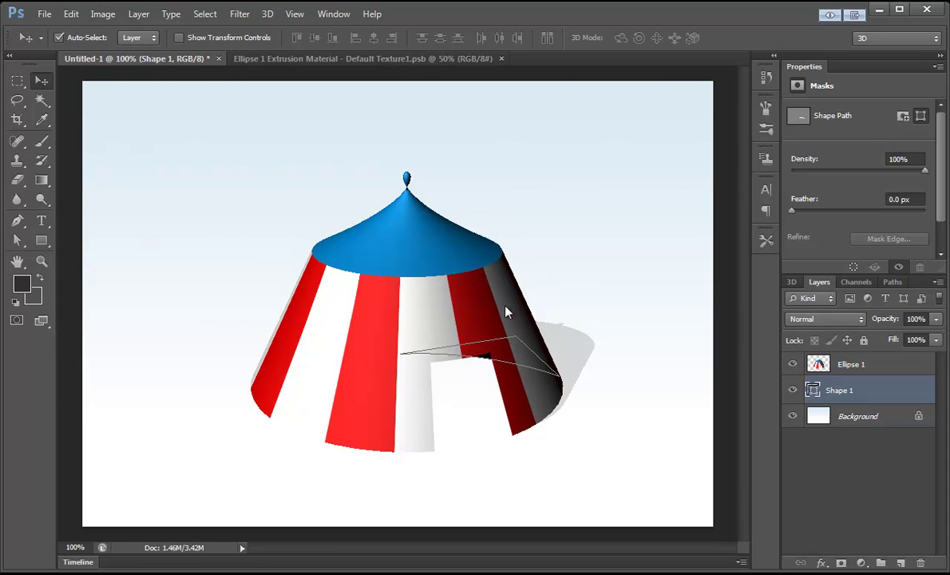
{"action": "left_click", "coordinate": [854, 364]}
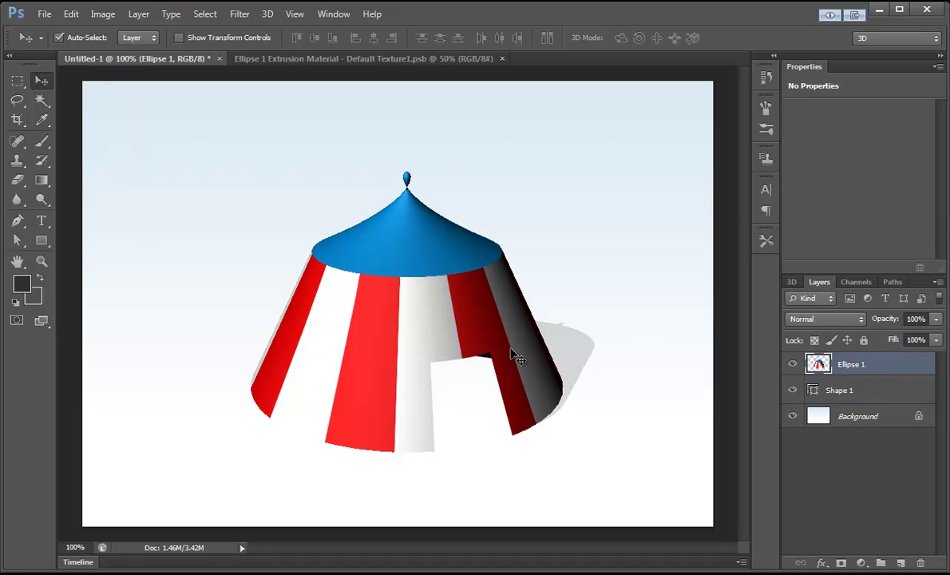
Add a new layer directly above the background and activate the Brush tool
{"action": "left_click", "coordinate": [851, 392]}
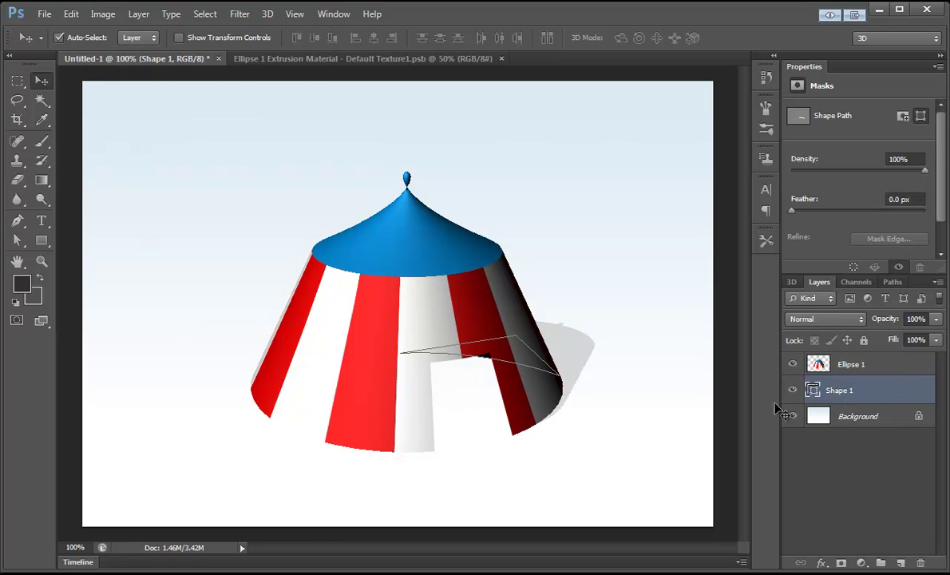
{"action": "left_click", "coordinate": [851, 416]}
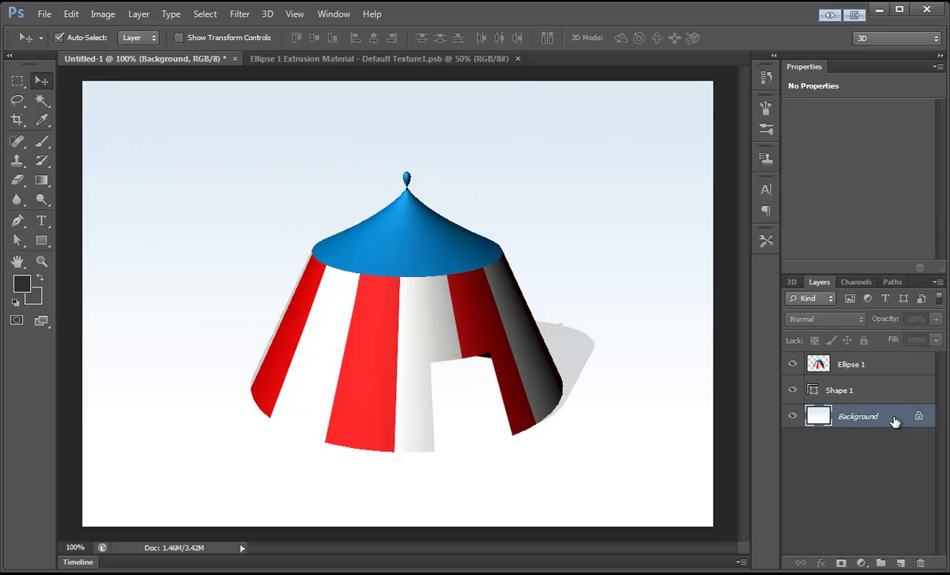
{"action": "key", "text": "ctrl+shift+n"}
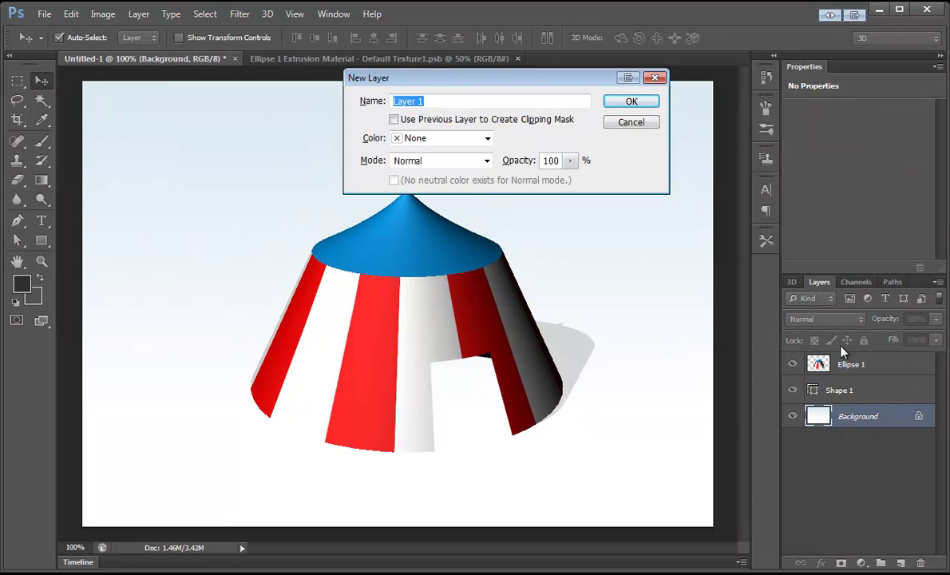
{"action": "left_click", "coordinate": [631, 101]}
{"action": "left_click", "coordinate": [44, 136]}
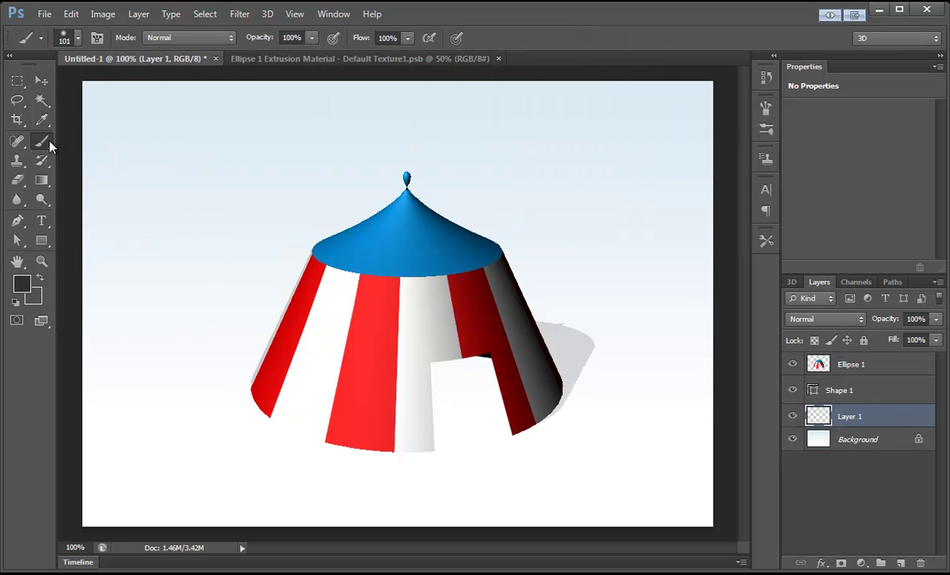
Try painting dark grey shading behind the doorway with a soft 168 px brush
{"action": "left_click", "coordinate": [78, 39]}
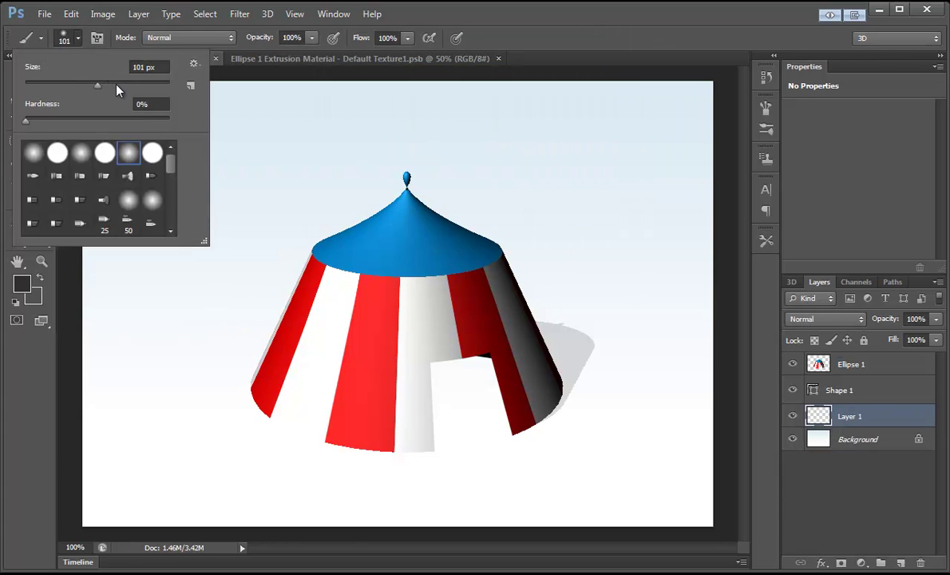
{"action": "left_click", "coordinate": [117, 83]}
{"action": "left_click_drag", "start_coordinate": [124, 89], "coordinate": [131, 89]}
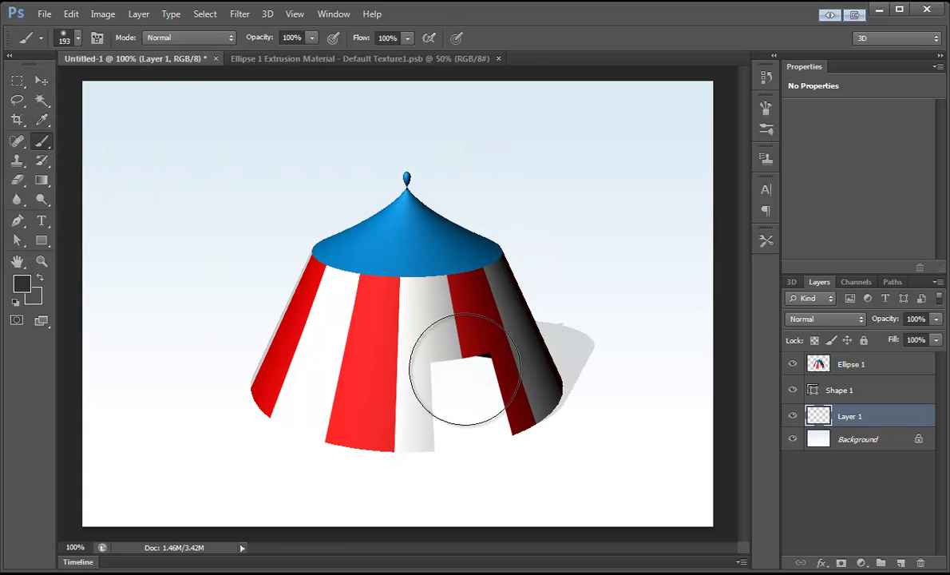
{"action": "left_click", "coordinate": [77, 37]}
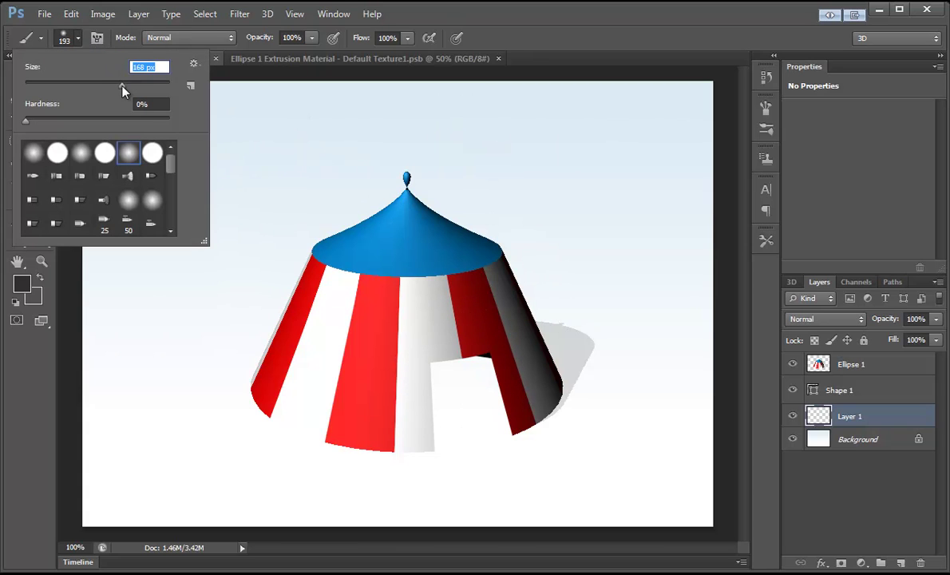
{"action": "left_click", "coordinate": [442, 16]}
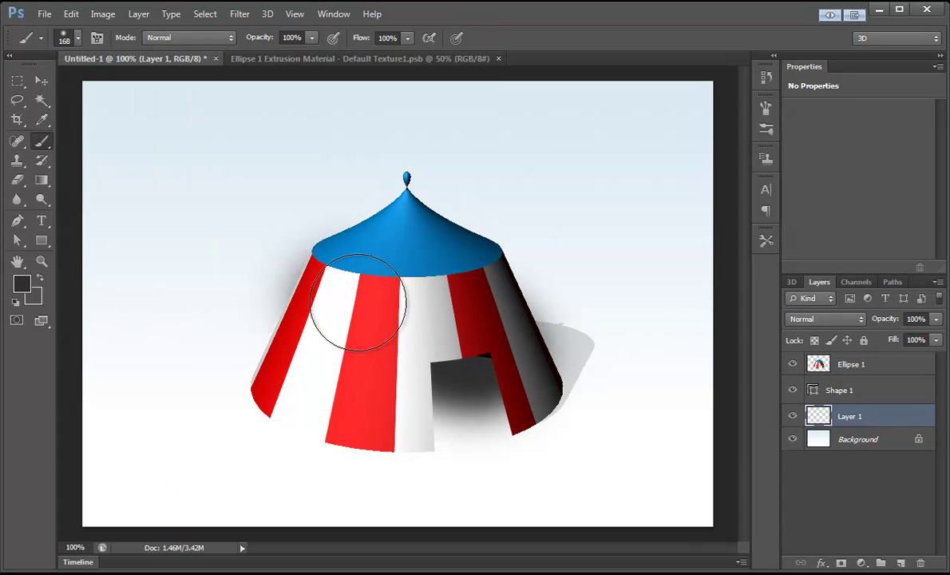
{"action": "mouse_move", "coordinate": [343, 294]}
{"action": "left_mouse_down"}
{"action": "mouse_move", "coordinate": [476, 340]}
{"action": "mouse_move", "coordinate": [379, 328]}
{"action": "mouse_move", "coordinate": [444, 333]}
{"action": "mouse_move", "coordinate": [510, 365]}
{"action": "mouse_move", "coordinate": [429, 350]}
{"action": "mouse_move", "coordinate": [354, 355]}
{"action": "mouse_move", "coordinate": [398, 351]}
{"action": "left_mouse_up"}
{"action": "key", "text": "ctrl+z"}
Adjust the size of the soft brush and paint dark grey shading behind the doorway
{"action": "left_click", "coordinate": [72, 36]}
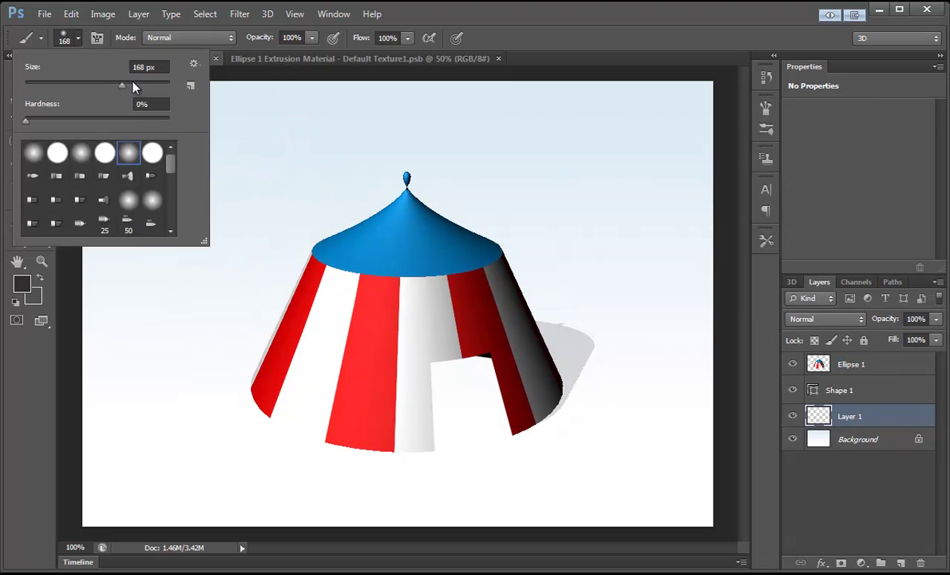
{"action": "left_click_drag", "start_coordinate": [142, 88], "coordinate": [126, 78]}
{"action": "key", "text": "Return"}
{"action": "mouse_move", "coordinate": [354, 295]}
{"action": "left_mouse_down"}
{"action": "mouse_move", "coordinate": [475, 336]}
{"action": "mouse_move", "coordinate": [415, 337]}
{"action": "mouse_move", "coordinate": [520, 318]}
{"action": "mouse_move", "coordinate": [398, 328]}
{"action": "mouse_move", "coordinate": [509, 318]}
{"action": "mouse_move", "coordinate": [396, 300]}
{"action": "left_mouse_up"}
Delete the dark shading spilling beyond the tent's upper and right sides using a Lasso selection, and trim the spill below the doorway with the Eraser
{"action": "left_click", "coordinate": [17, 81]}
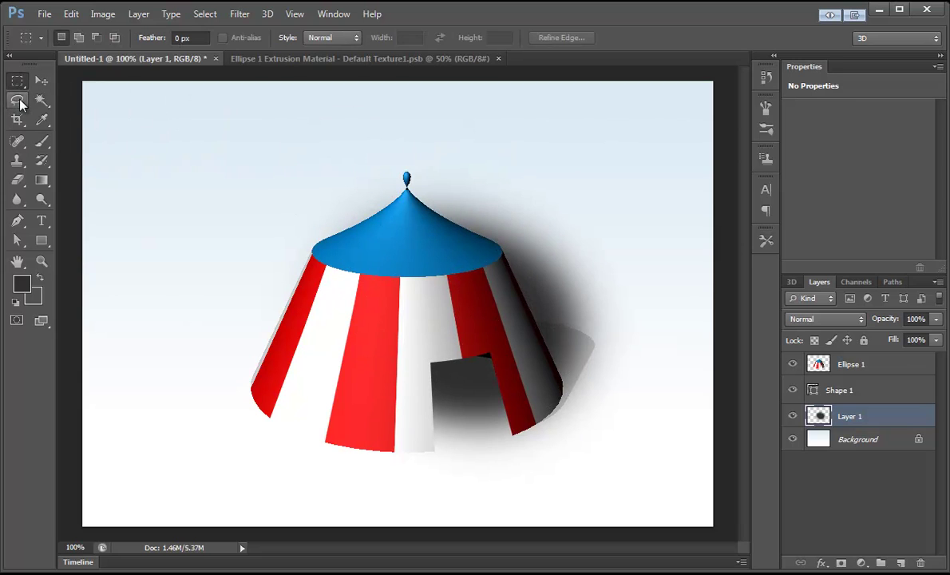
{"action": "left_click", "coordinate": [17, 100]}
{"action": "mouse_move", "coordinate": [324, 186]}
{"action": "left_mouse_down"}
{"action": "mouse_move", "coordinate": [402, 241]}
{"action": "mouse_move", "coordinate": [515, 349]}
{"action": "mouse_move", "coordinate": [555, 429]}
{"action": "mouse_move", "coordinate": [649, 317]}
{"action": "mouse_move", "coordinate": [597, 172]}
{"action": "mouse_move", "coordinate": [394, 130]}
{"action": "mouse_move", "coordinate": [319, 161]}
{"action": "left_mouse_up"}
{"action": "key", "text": "Delete"}
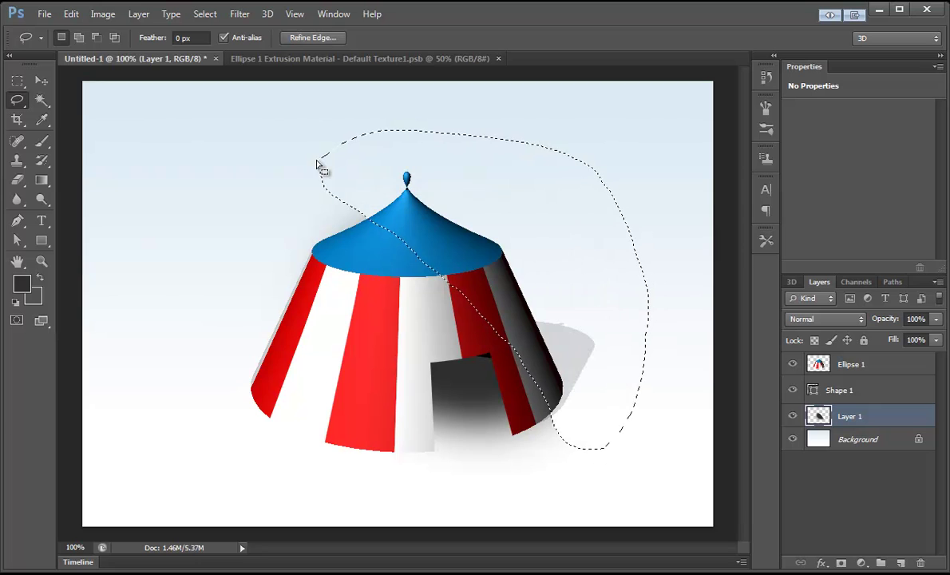
{"action": "key", "text": "ctrl+d"}
{"action": "left_click", "coordinate": [17, 179]}
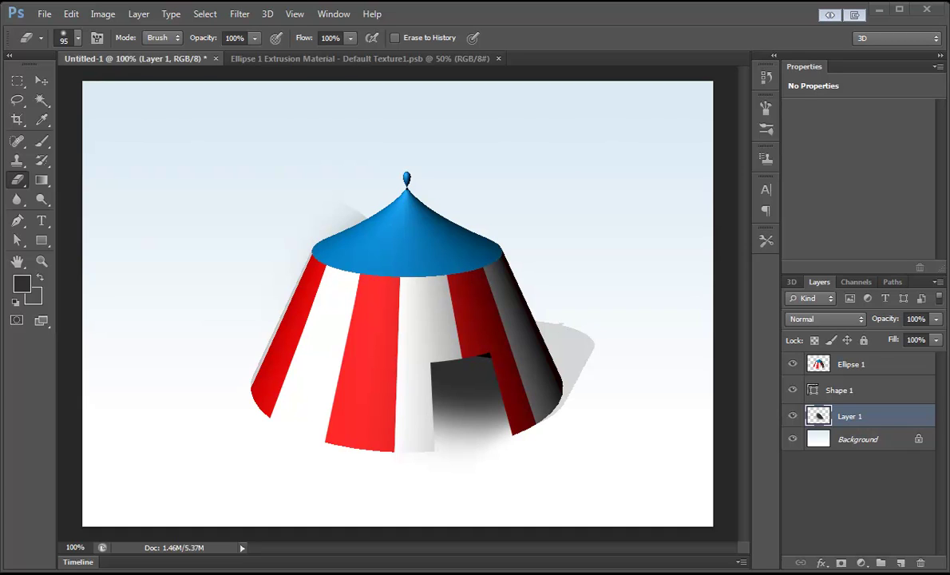
Paste the copied grass photo as a new layer directly above the background
{"action": "left_click", "coordinate": [40, 80]}
{"action": "left_click", "coordinate": [873, 451]}
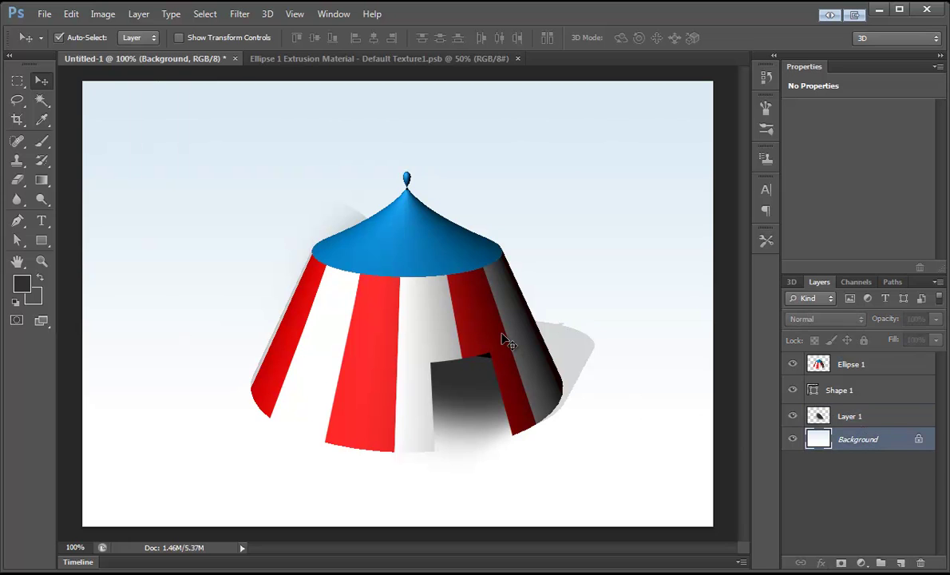
{"action": "key", "text": "ctrl+v"}
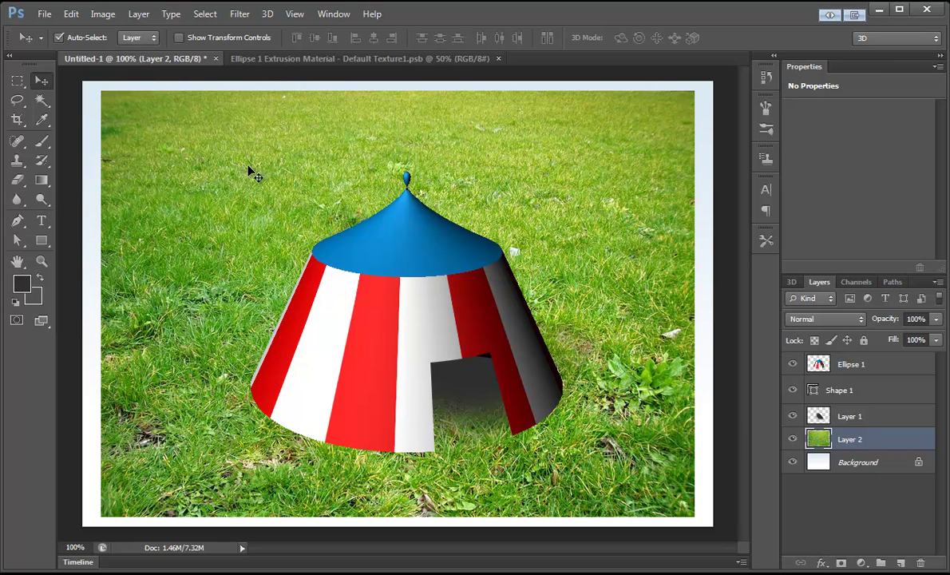
Erase the outer parts of the grass photo with a soft 288 px eraser, leaving a faded patch around the tent's base
{"action": "left_click", "coordinate": [18, 180]}
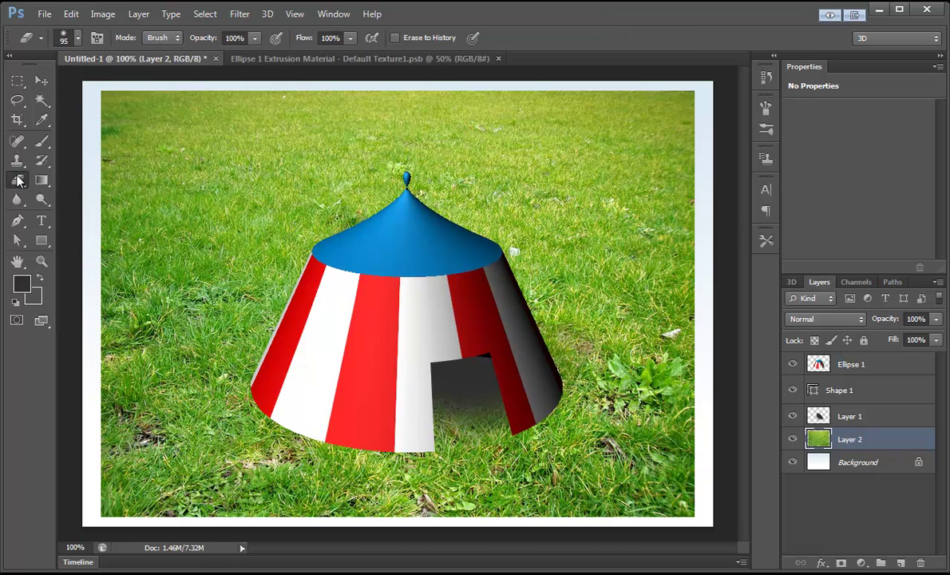
{"action": "left_click", "coordinate": [77, 40]}
{"action": "left_click_drag", "start_coordinate": [100, 83], "coordinate": [146, 89]}
{"action": "key", "text": "Return"}
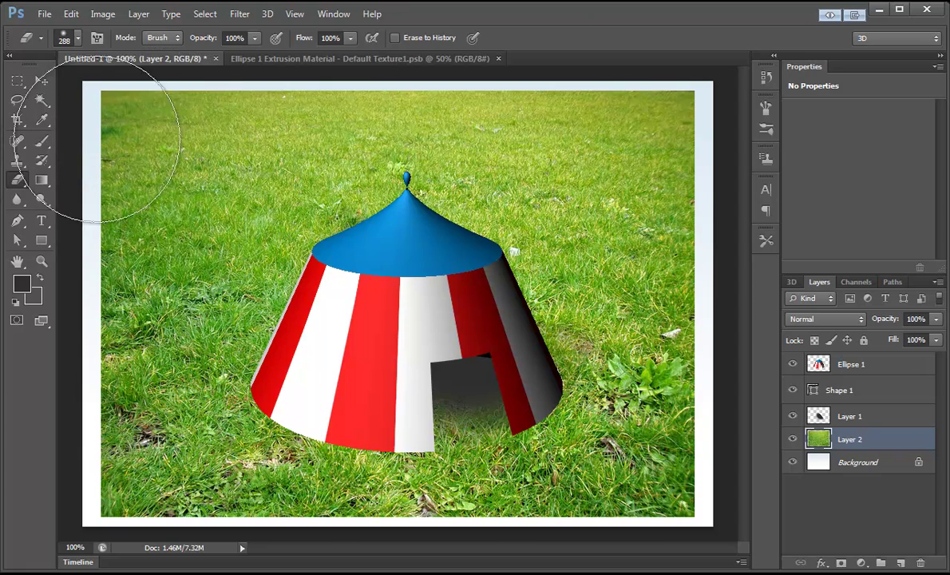
{"action": "mouse_move", "coordinate": [128, 131]}
{"action": "left_mouse_down"}
{"action": "mouse_move", "coordinate": [455, 88]}
{"action": "mouse_move", "coordinate": [255, 63]}
{"action": "mouse_move", "coordinate": [731, 138]}
{"action": "mouse_move", "coordinate": [96, 158]}
{"action": "mouse_move", "coordinate": [509, 80]}
{"action": "mouse_move", "coordinate": [64, 235]}
{"action": "mouse_move", "coordinate": [636, 122]}
{"action": "mouse_move", "coordinate": [311, 153]}
{"action": "mouse_move", "coordinate": [656, 201]}
{"action": "mouse_move", "coordinate": [653, 541]}
{"action": "mouse_move", "coordinate": [831, 551]}
{"action": "mouse_move", "coordinate": [32, 559]}
{"action": "mouse_move", "coordinate": [85, 541]}
{"action": "mouse_move", "coordinate": [297, 562]}
{"action": "mouse_move", "coordinate": [32, 359]}
{"action": "mouse_move", "coordinate": [170, 298]}
{"action": "mouse_move", "coordinate": [12, 339]}
{"action": "mouse_move", "coordinate": [614, 174]}
{"action": "mouse_move", "coordinate": [80, 174]}
{"action": "mouse_move", "coordinate": [748, 289]}
{"action": "mouse_move", "coordinate": [293, 202]}
{"action": "mouse_move", "coordinate": [530, 223]}
{"action": "mouse_move", "coordinate": [775, 436]}
{"action": "mouse_move", "coordinate": [613, 210]}
{"action": "mouse_move", "coordinate": [663, 533]}
{"action": "mouse_move", "coordinate": [254, 574]}
{"action": "mouse_move", "coordinate": [696, 559]}
{"action": "mouse_move", "coordinate": [164, 509]}
{"action": "mouse_move", "coordinate": [384, 574]}
{"action": "mouse_move", "coordinate": [753, 392]}
{"action": "mouse_move", "coordinate": [639, 543]}
{"action": "mouse_move", "coordinate": [675, 255]}
{"action": "mouse_move", "coordinate": [763, 436]}
{"action": "left_mouse_up"}
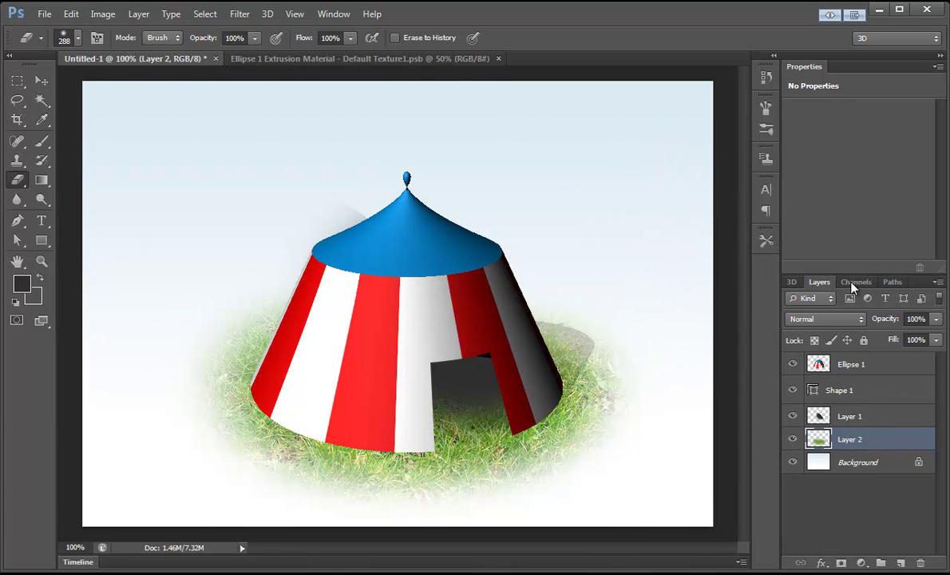
Erase the cast shadow beside the tent on the tent layer with a soft 131 px eraser
{"action": "left_click", "coordinate": [41, 81]}
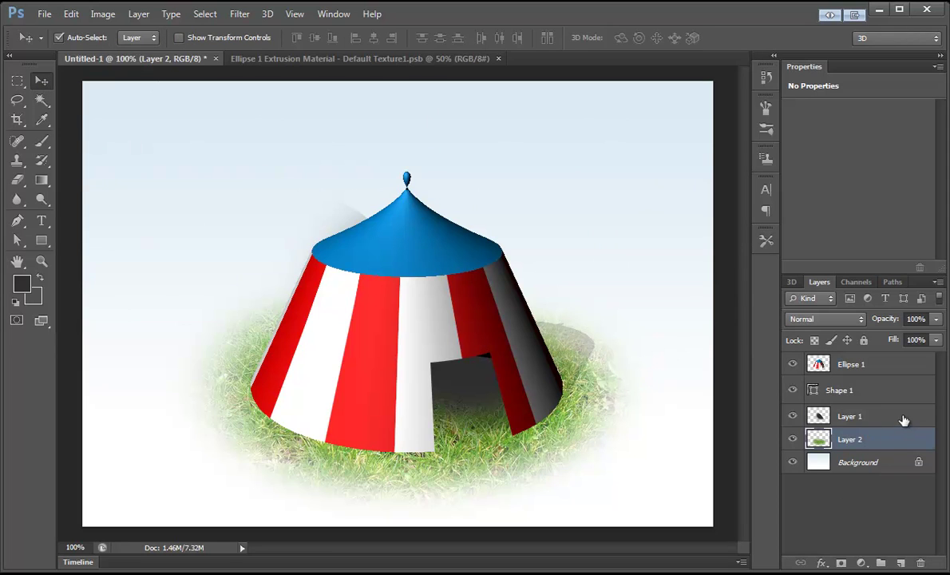
{"action": "left_click", "coordinate": [874, 391]}
{"action": "left_click", "coordinate": [819, 371]}
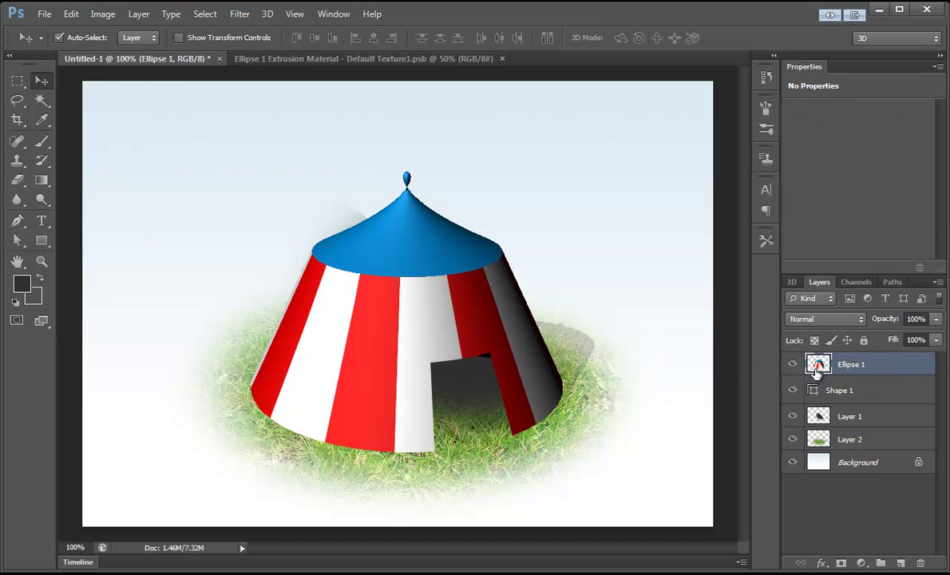
{"action": "left_click", "coordinate": [17, 180]}
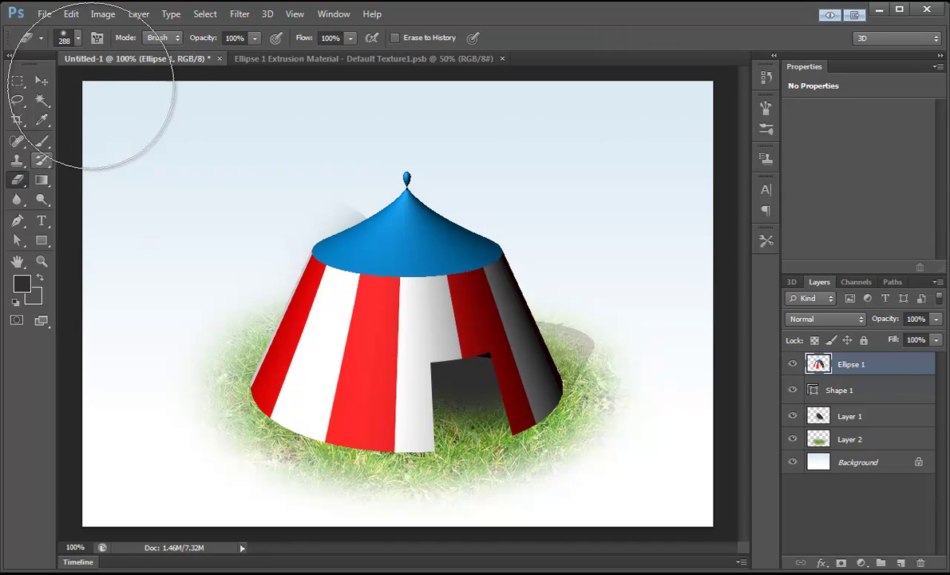
{"action": "left_click", "coordinate": [77, 37]}
{"action": "type", "text": "88"}
{"action": "key", "text": "Return"}
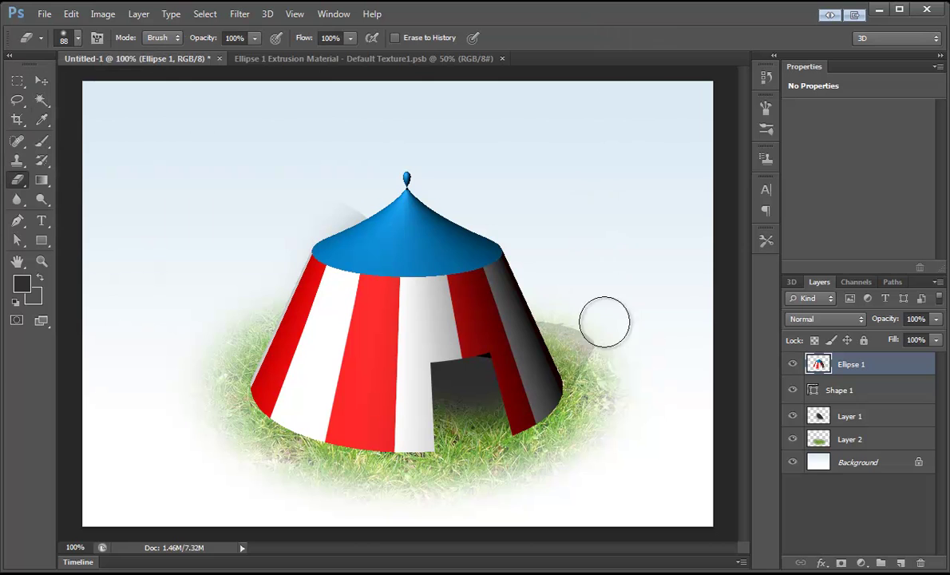
{"action": "left_click", "coordinate": [77, 37]}
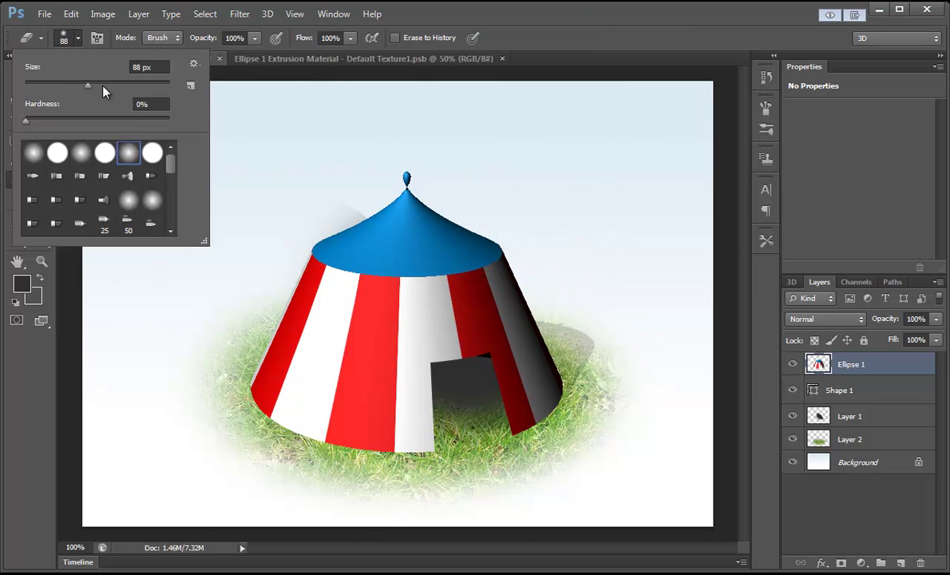
{"action": "left_click", "coordinate": [143, 67]}
{"action": "type", "text": "131"}
{"action": "key", "text": "Return"}
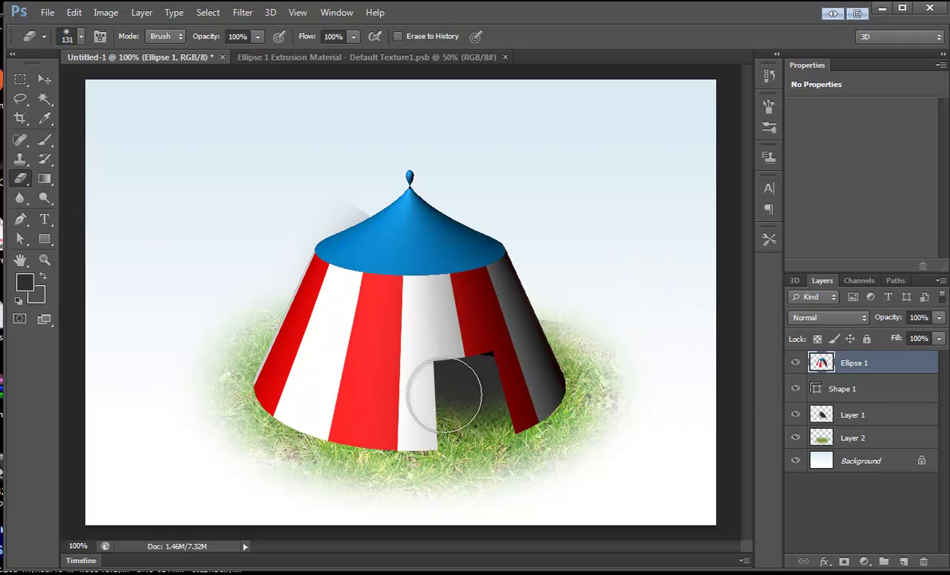
Make the doorway shading layer active and choose Normal as its blend mode
{"action": "left_click", "coordinate": [875, 415]}
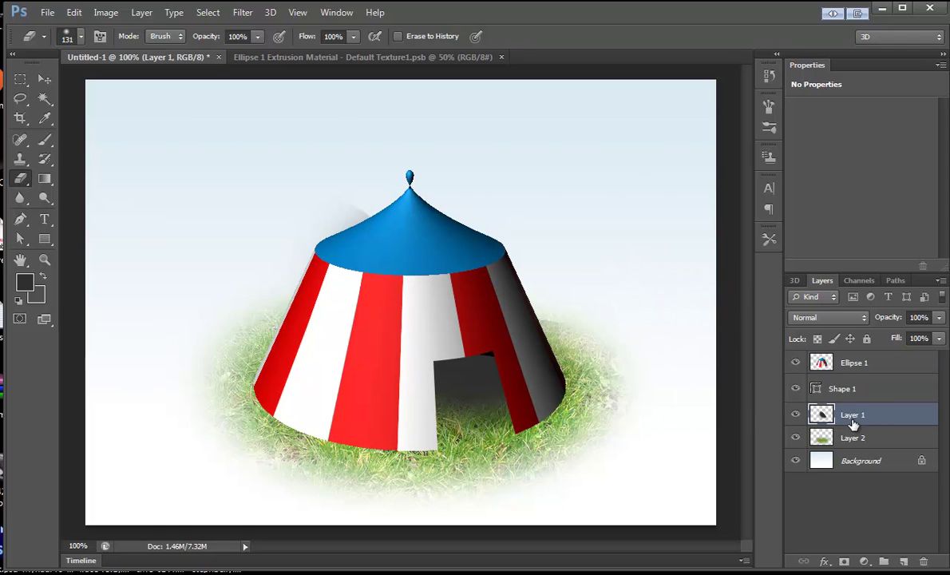
{"action": "left_click", "coordinate": [820, 324]}
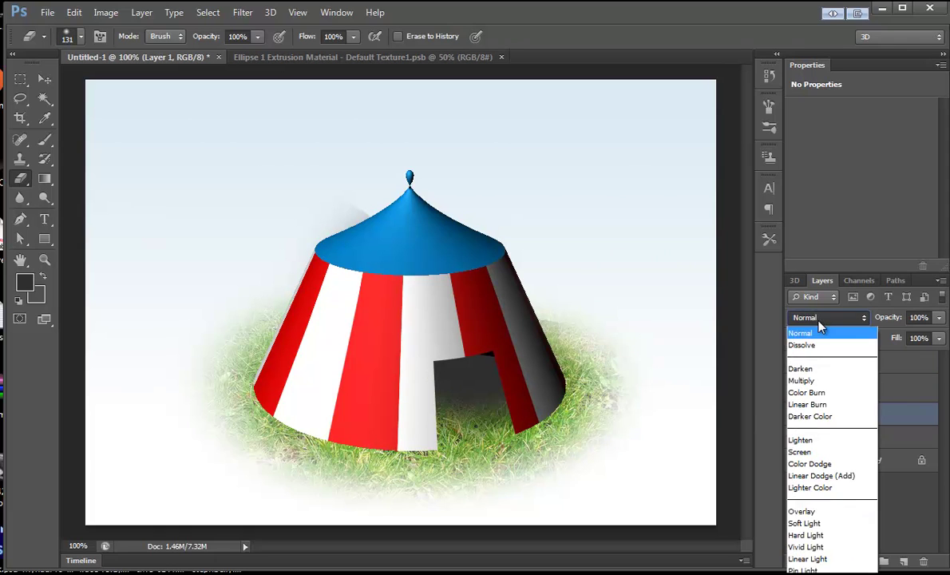
{"action": "left_click", "coordinate": [820, 323]}
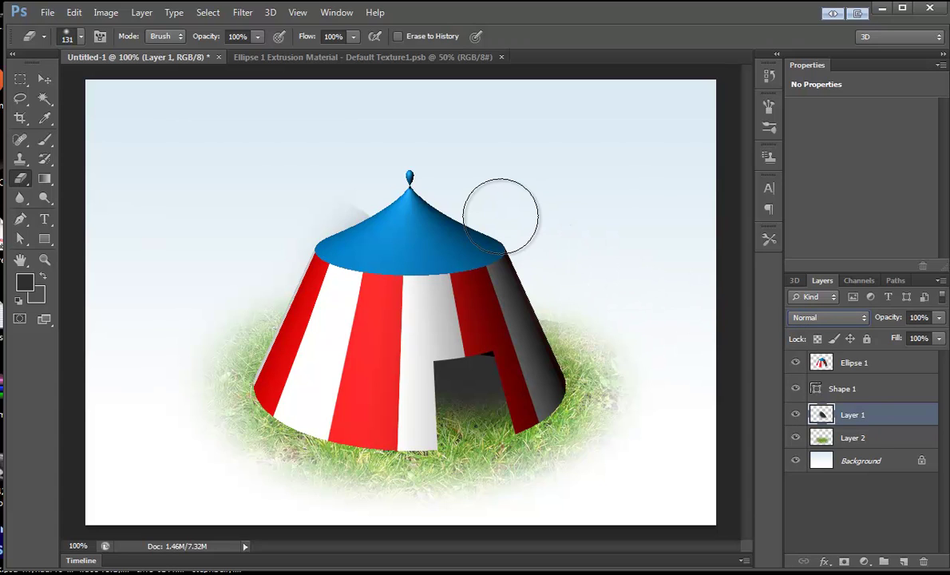
Try out blend modes such as Multiply, Lighter Color and Hard Light on the doorway shading layer
{"action": "key", "text": "Down"}
{"action": "key", "text": "Down"}
{"action": "key", "text": "Down"}
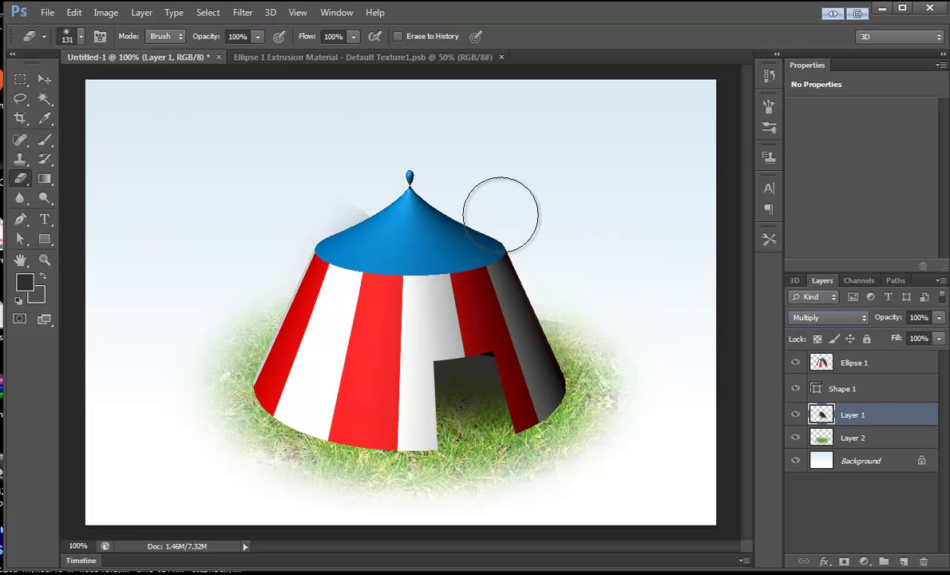
{"action": "key", "text": "Down"}
{"action": "key", "text": "Up"}
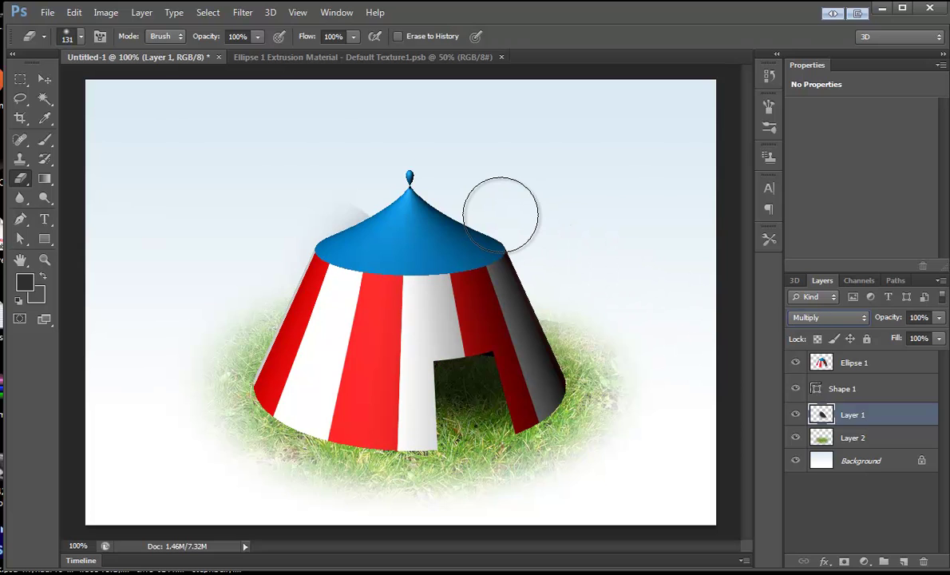
{"action": "key", "text": "Up"}
{"action": "key", "text": "Up"}
{"action": "key", "text": "Down"}
{"action": "key", "text": "Down"}
{"action": "key", "text": "Down"}
{"action": "key", "text": "Down"}
{"action": "key", "text": "Down"}
{"action": "key", "text": "Down"}
{"action": "key", "text": "Down"}
{"action": "key", "text": "Down"}
{"action": "key", "text": "Down"}
{"action": "key", "text": "Down"}
{"action": "key", "text": "Down"}
{"action": "key", "text": "Down"}
{"action": "key", "text": "Down"}
{"action": "key", "text": "Down"}
{"action": "key", "text": "Down"}
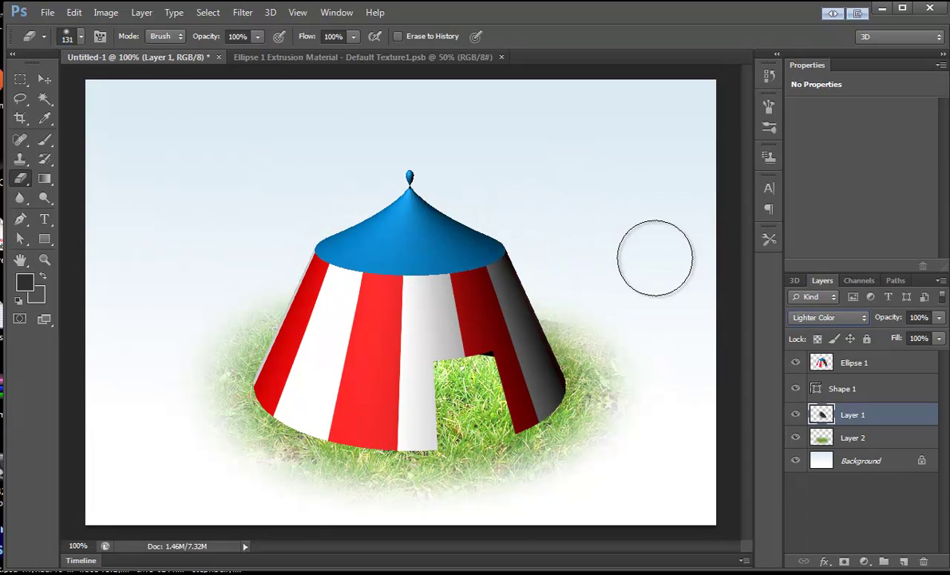
{"action": "key", "text": "Up"}
{"action": "key", "text": "Up"}
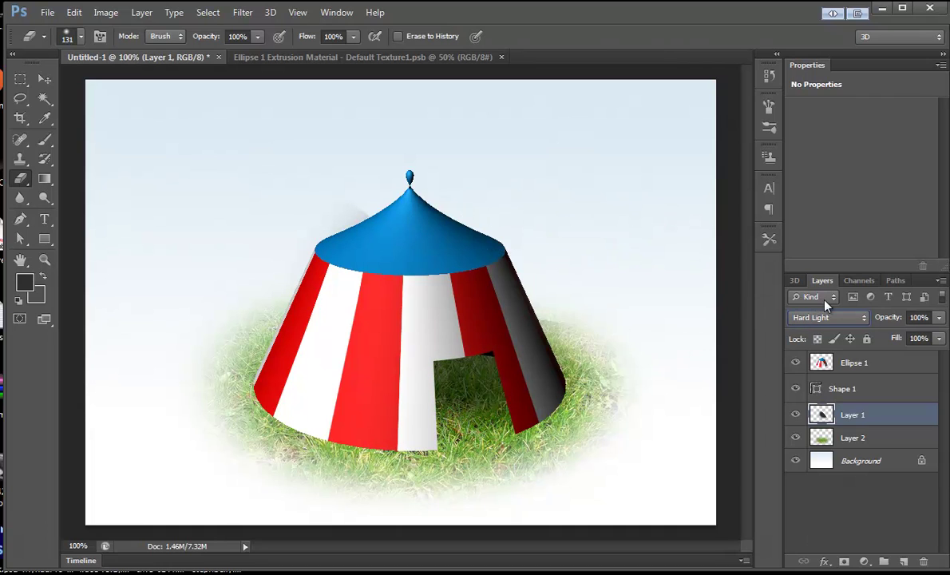
Set the blend mode of the doorway shading layer to Linear Burn
{"action": "left_click", "coordinate": [818, 317]}
{"action": "left_click", "coordinate": [819, 345]}
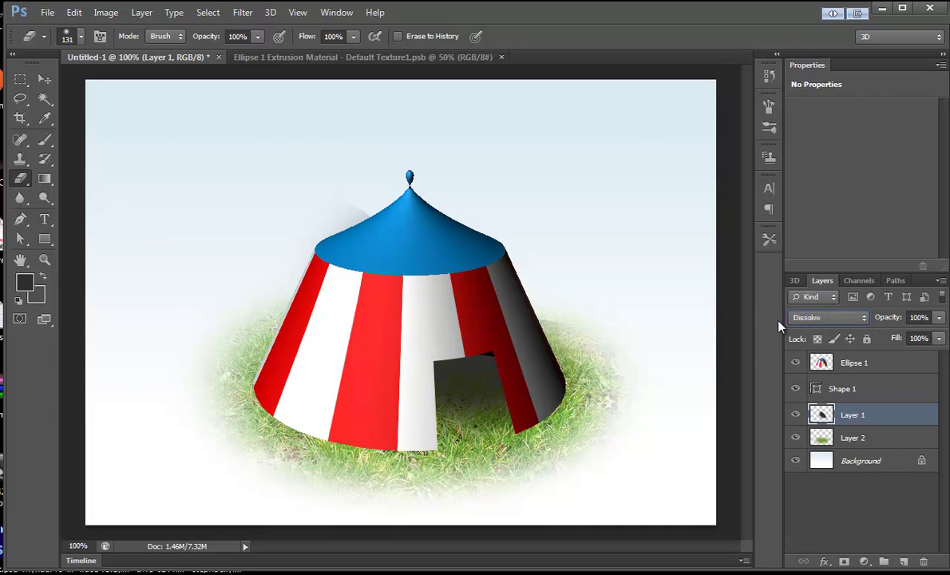
{"action": "key", "text": "Down"}
{"action": "key", "text": "Down"}
{"action": "key", "text": "Down"}
{"action": "key", "text": "Down"}
{"action": "key", "text": "Down"}
{"action": "key", "text": "Up"}
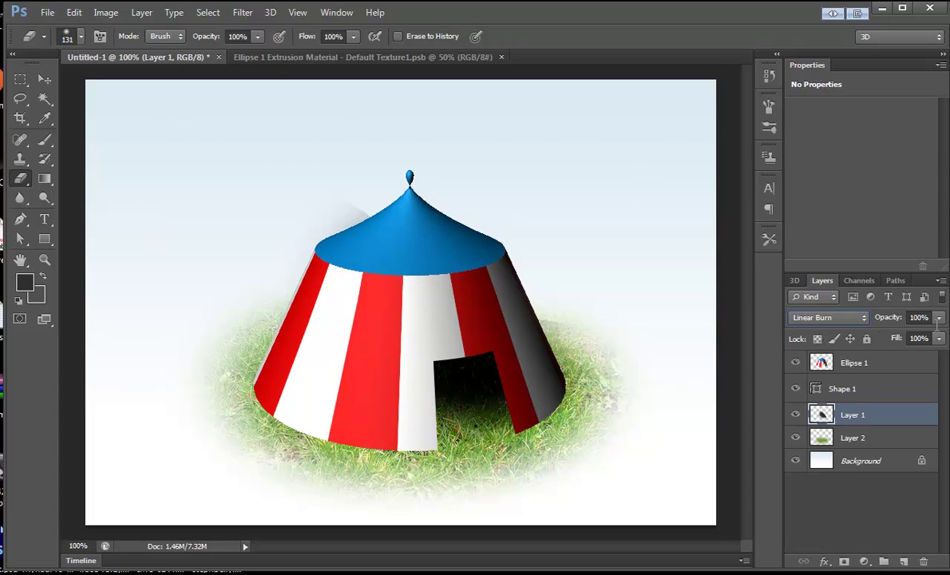
Reduce the opacity of the doorway shading layer to 75%
{"action": "left_click", "coordinate": [940, 318]}
{"action": "left_click", "coordinate": [914, 337]}
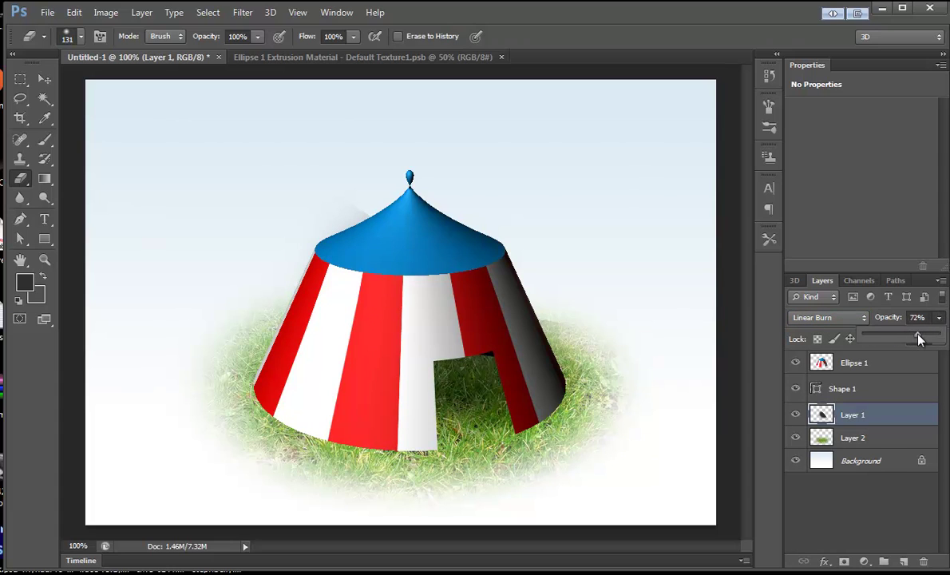
{"action": "left_click_drag", "start_coordinate": [918, 339], "coordinate": [921, 339]}
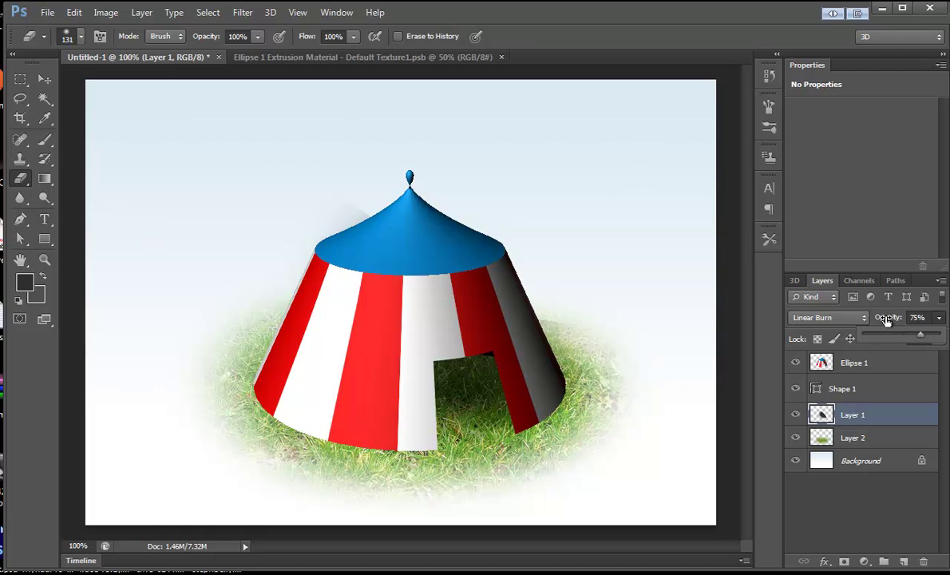
{"action": "left_click", "coordinate": [913, 317]}
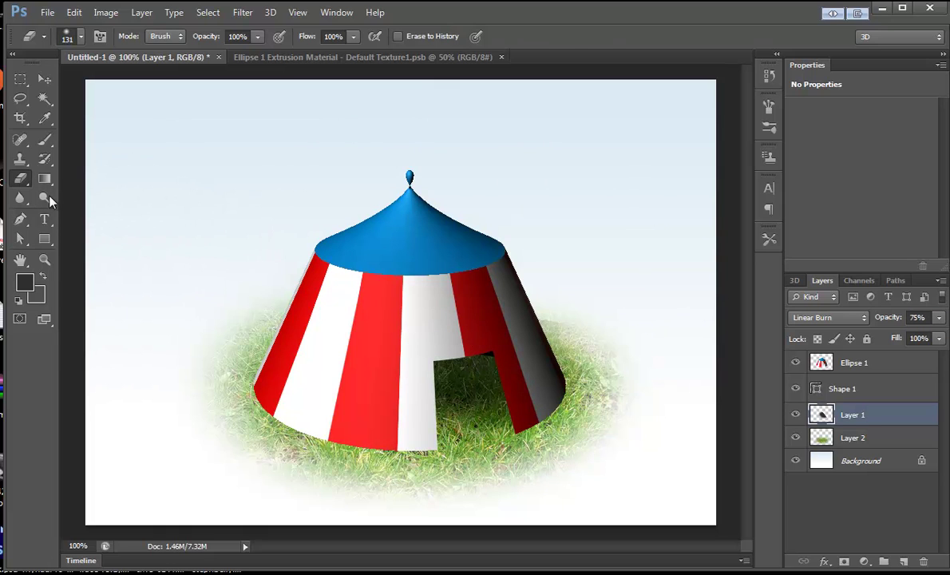
Set the foreground color to the gray #adadad, sampled from the white stripe just above the doorway
{"action": "left_click", "coordinate": [19, 222]}
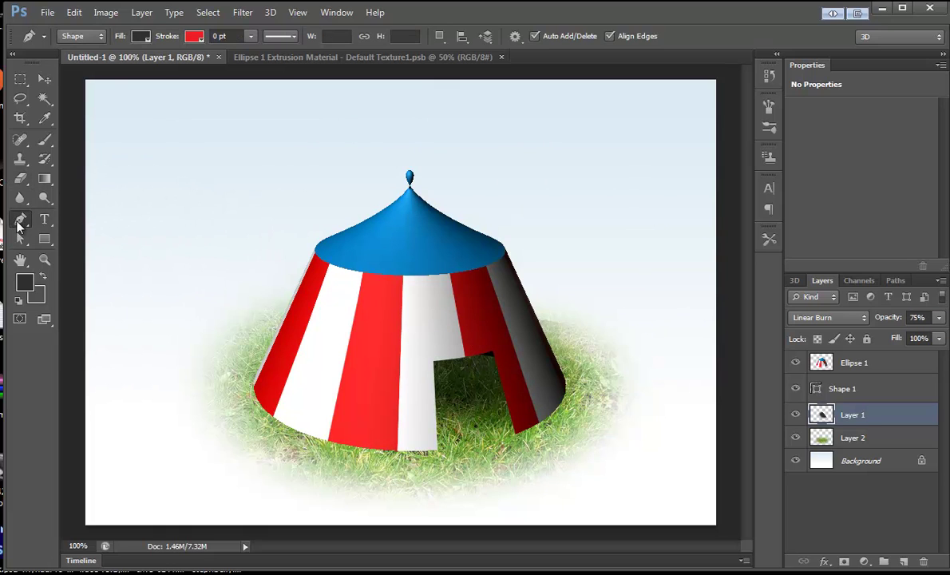
{"action": "left_click", "coordinate": [25, 282]}
{"action": "left_click", "coordinate": [463, 354]}
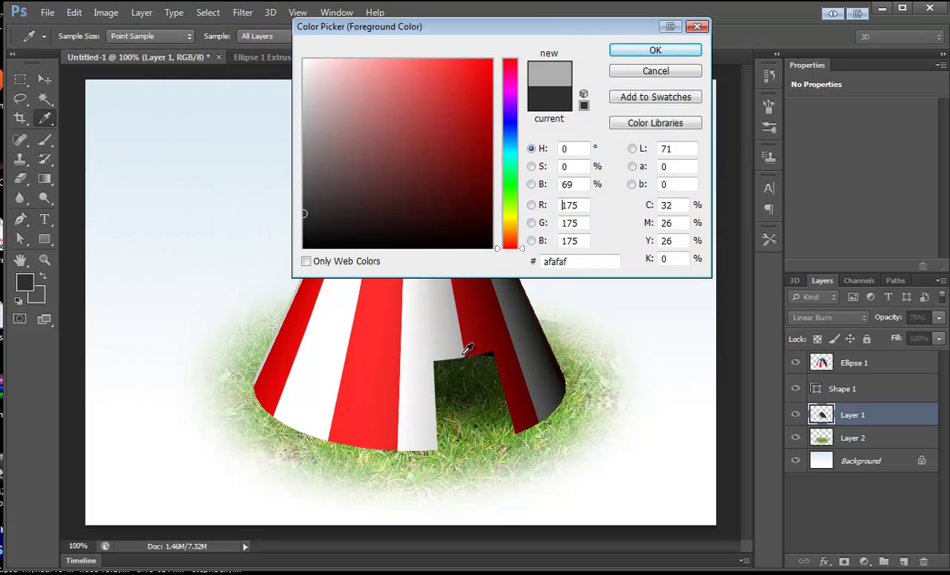
{"action": "left_click", "coordinate": [469, 349]}
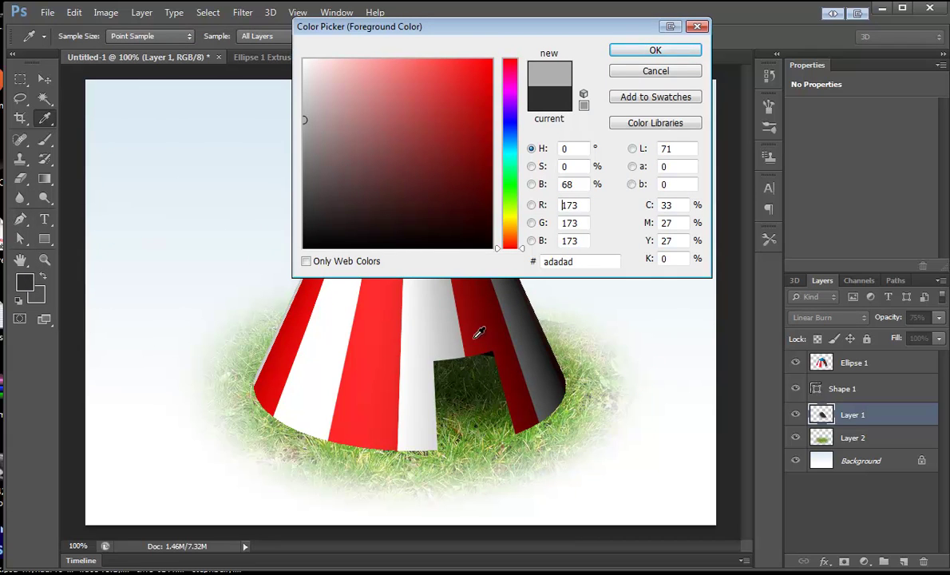
{"action": "left_click", "coordinate": [655, 50]}
{"action": "key", "text": "p"}
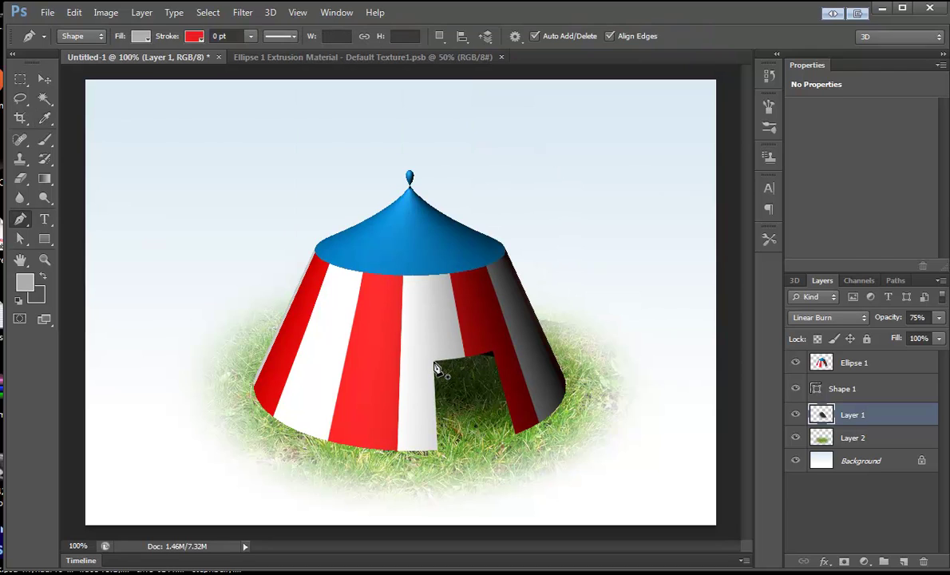
Draw a wavy gray door flap about 174 by 70 px with the Pen tool, place its layer above the tent, and refine its curves
{"action": "left_click", "coordinate": [435, 364]}
{"action": "left_click_drag", "start_coordinate": [475, 393], "coordinate": [567, 388]}
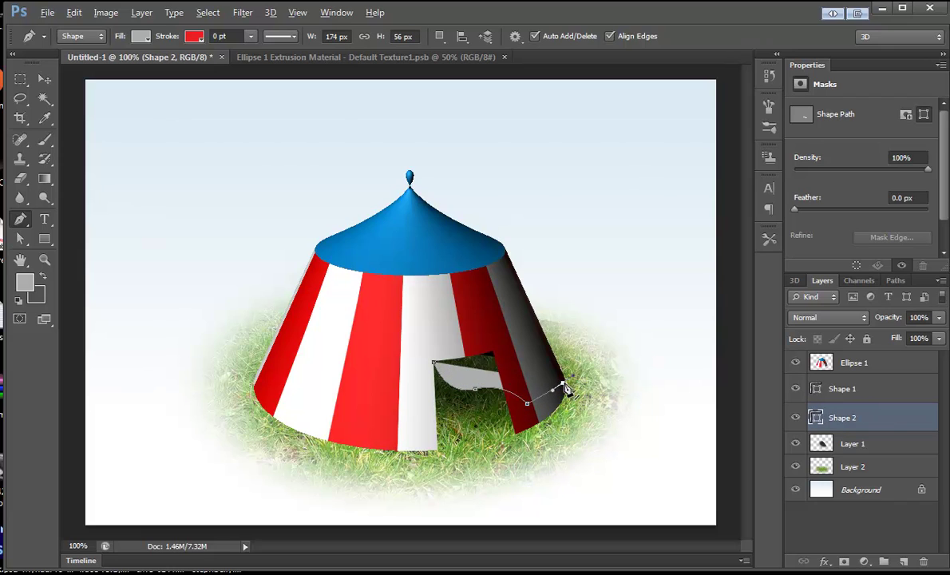
{"action": "left_click_drag", "start_coordinate": [866, 418], "coordinate": [866, 359]}
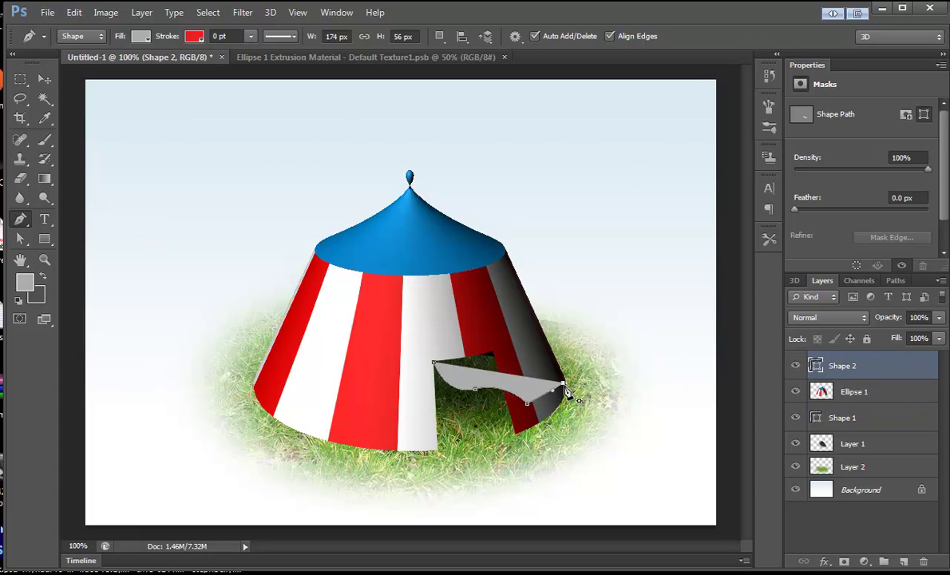
{"action": "left_click_drag", "start_coordinate": [515, 373], "coordinate": [487, 371]}
{"action": "left_click", "coordinate": [493, 353]}
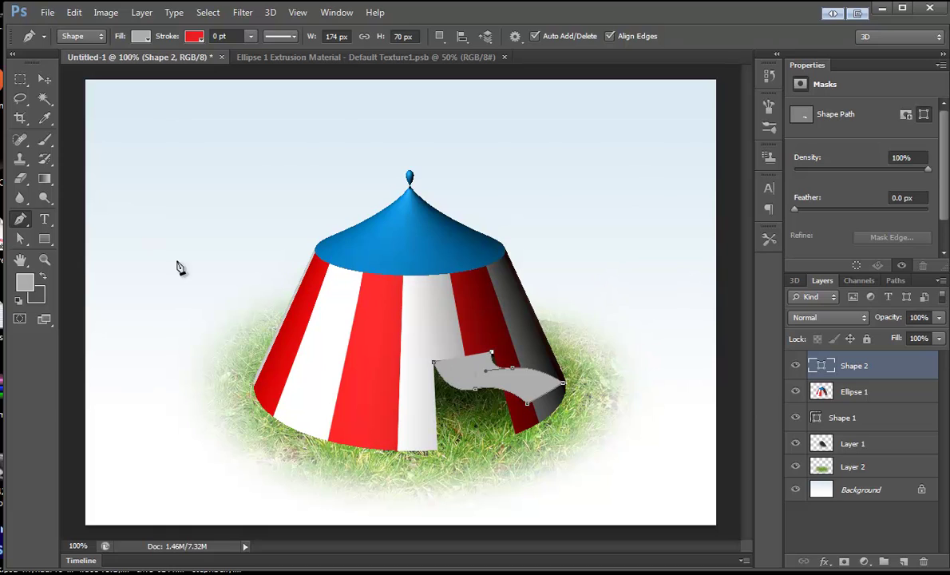
{"action": "left_click", "coordinate": [19, 241]}
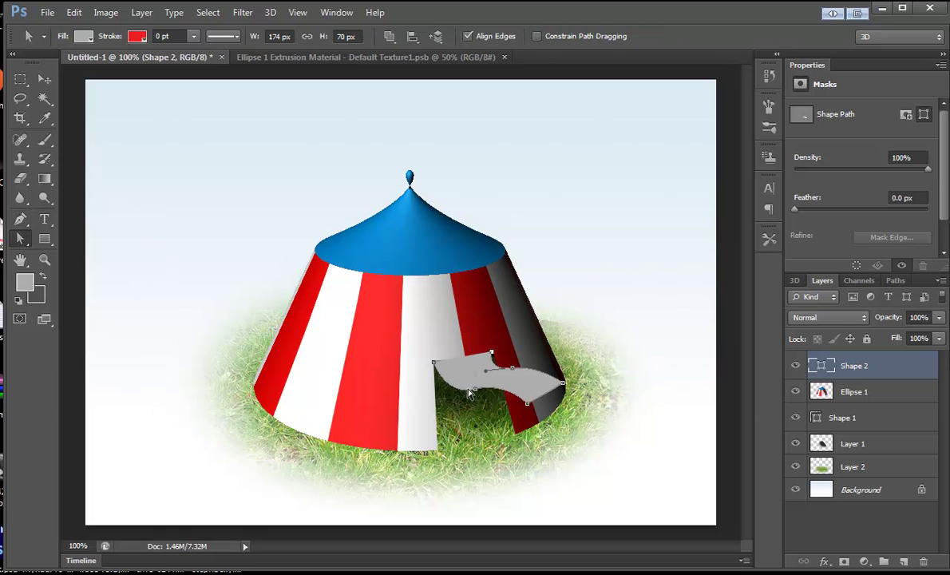
{"action": "left_click_drag", "start_coordinate": [477, 392], "coordinate": [520, 371]}
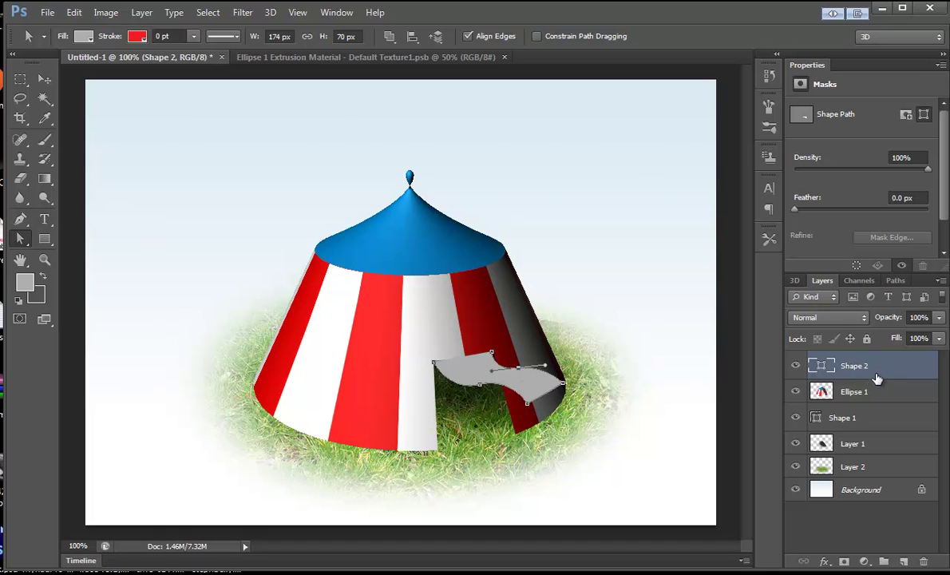
Add a new layer above the door flap shape, using the flap as its clipping mask
{"action": "key", "text": "ctrl+shift+n"}
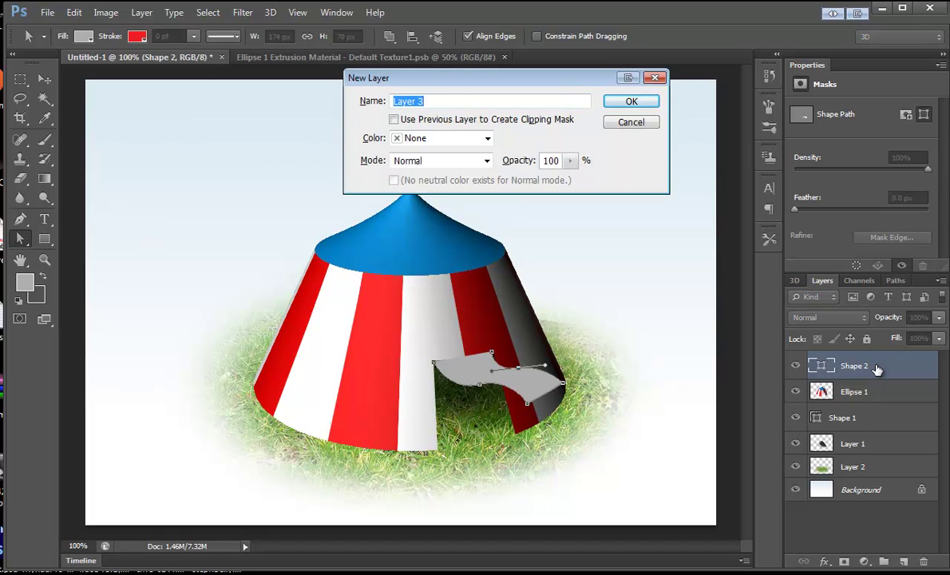
{"action": "left_click", "coordinate": [504, 121]}
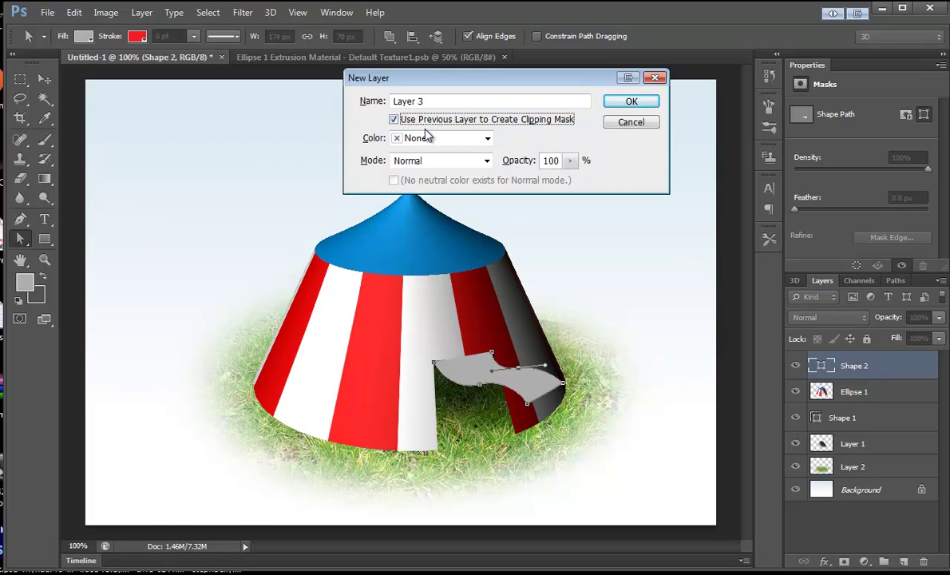
{"action": "left_click", "coordinate": [620, 105]}
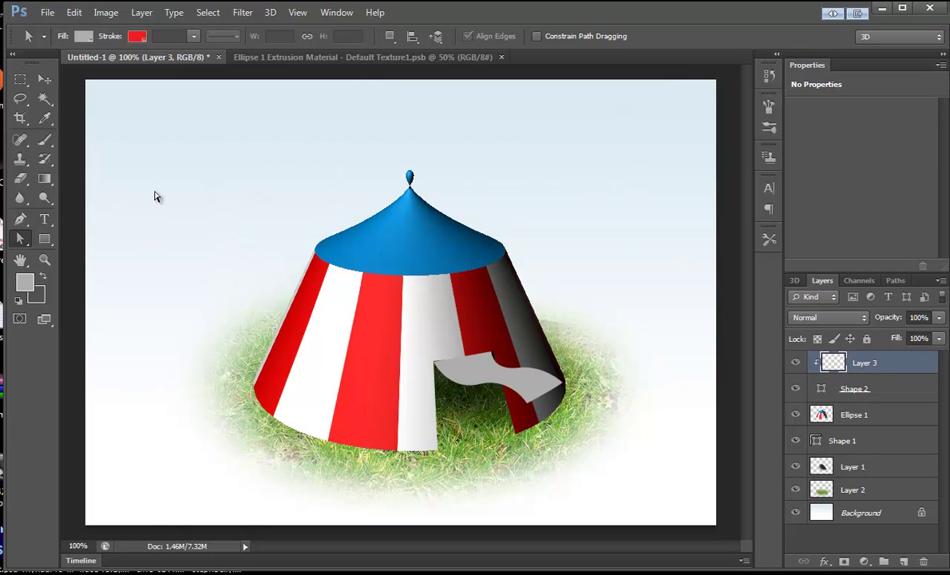
Set the foreground color to the dark red #790404, sampled from the tent's red stripe above the doorway
{"action": "left_click", "coordinate": [19, 221]}
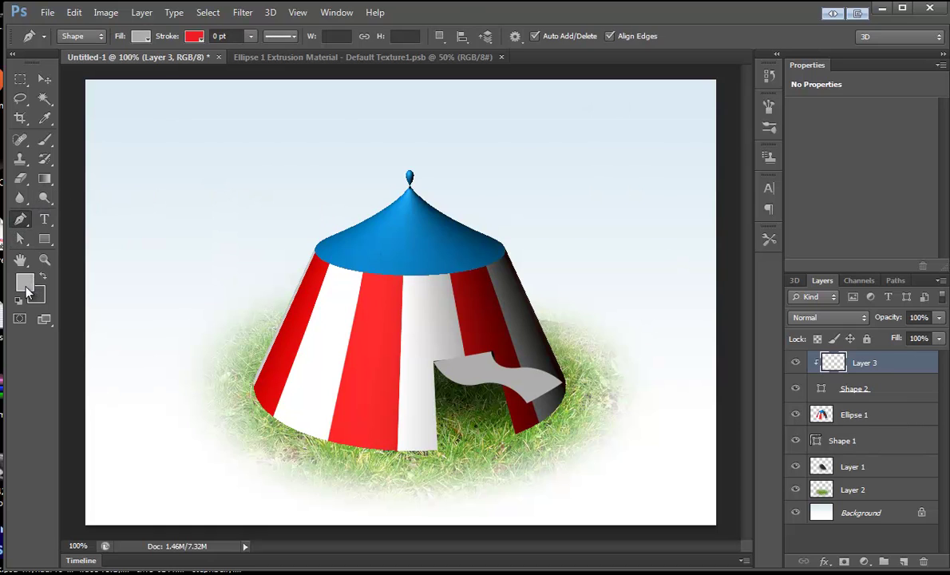
{"action": "left_click", "coordinate": [26, 286]}
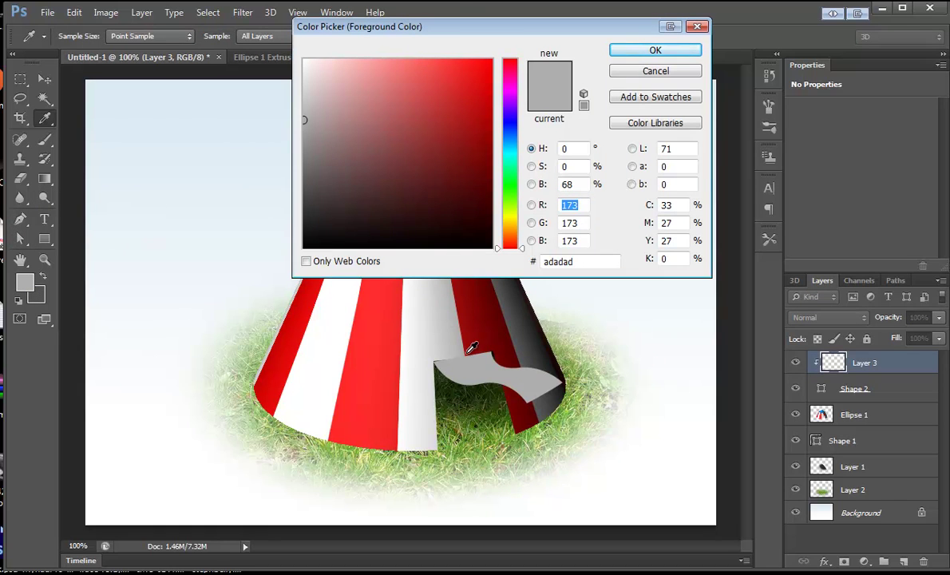
{"action": "left_click", "coordinate": [492, 349]}
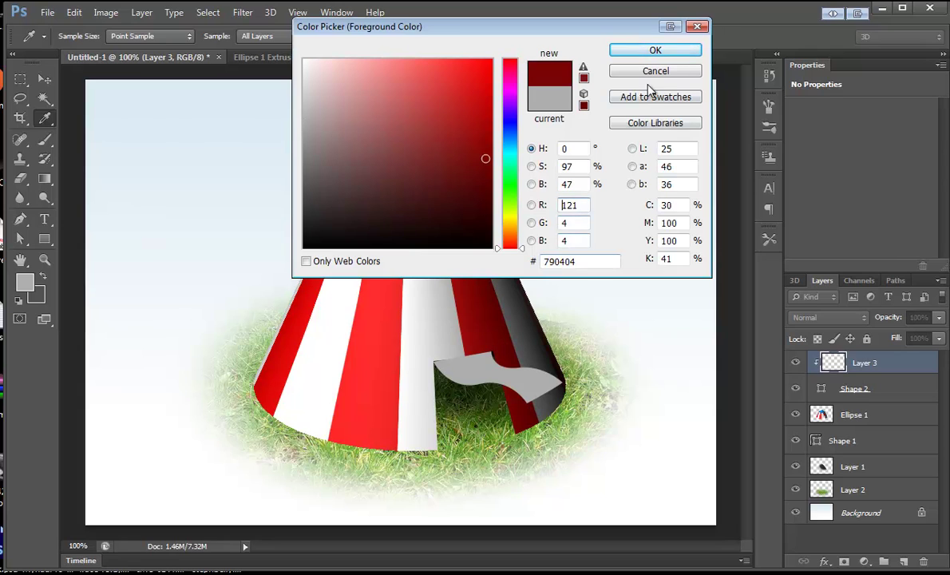
{"action": "left_click", "coordinate": [661, 52]}
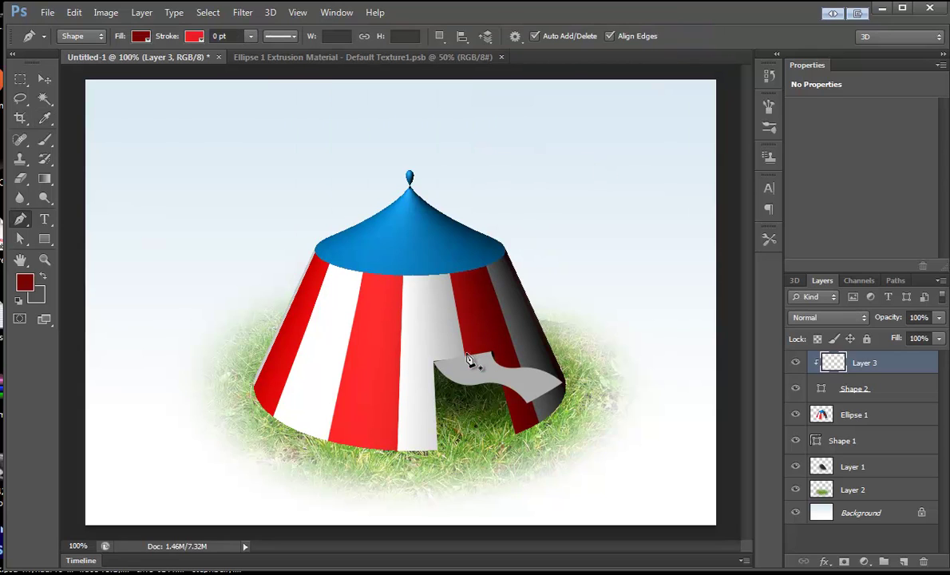
Draw a curved dark red stripe shape about 138 by 85 px with the Pen tool, continuing the tent's red stripe across the flap
{"action": "left_click", "coordinate": [467, 353]}
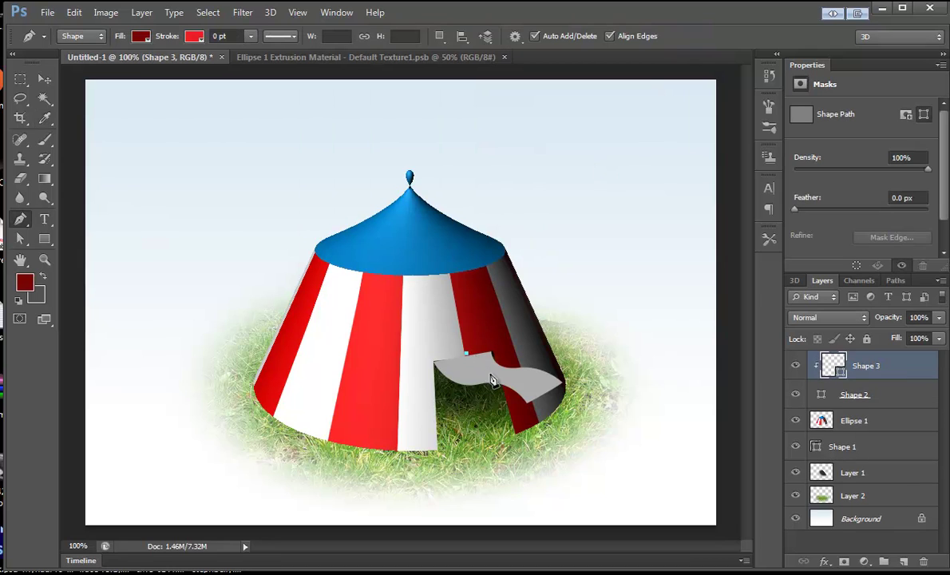
{"action": "left_click_drag", "start_coordinate": [491, 375], "coordinate": [557, 406]}
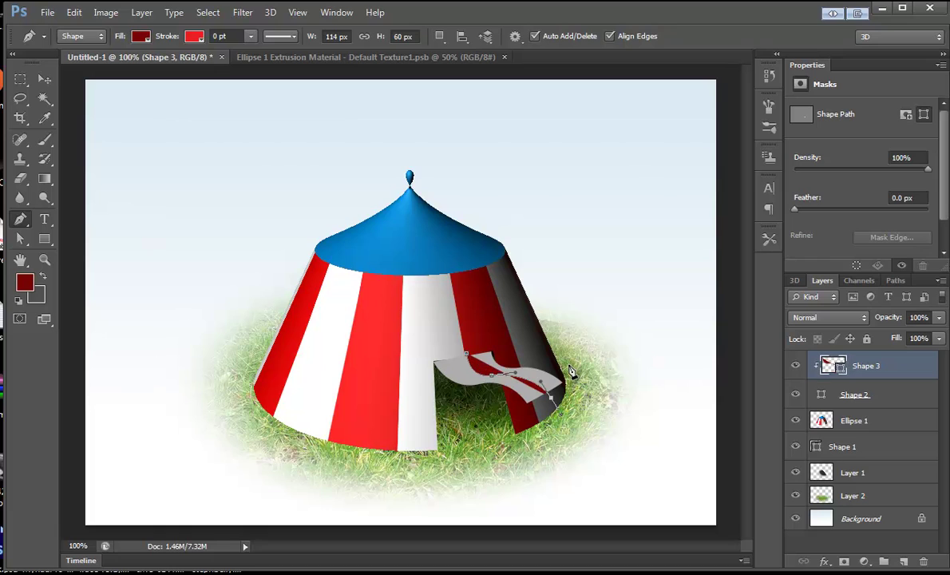
{"action": "left_click_drag", "start_coordinate": [487, 339], "coordinate": [447, 326]}
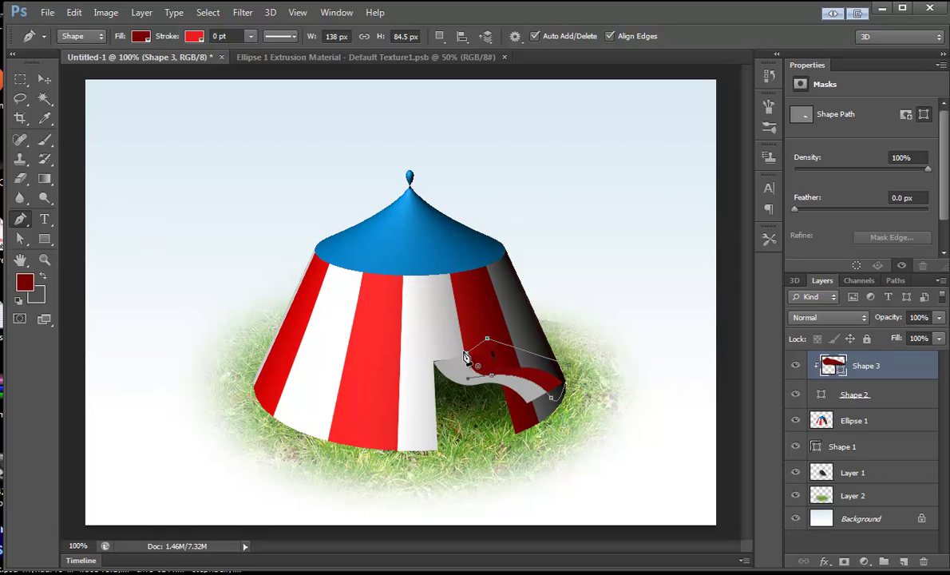
{"action": "left_click", "coordinate": [466, 357]}
Add a new clipped layer directly above the gray flap shape, beneath the red stripe shape
{"action": "left_click", "coordinate": [888, 397]}
{"action": "left_click", "coordinate": [823, 361]}
{"action": "left_click", "coordinate": [884, 393]}
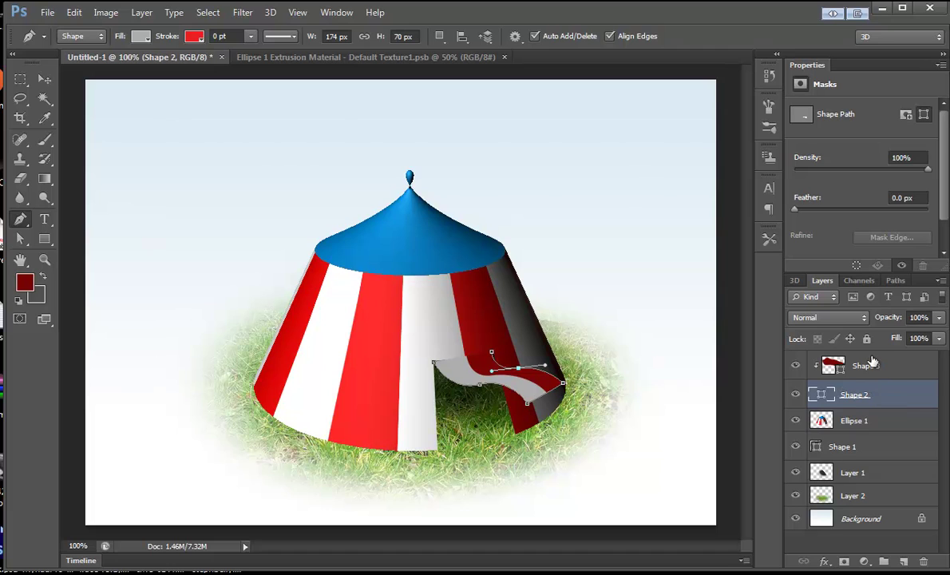
{"action": "key", "text": "ctrl+shift+n"}
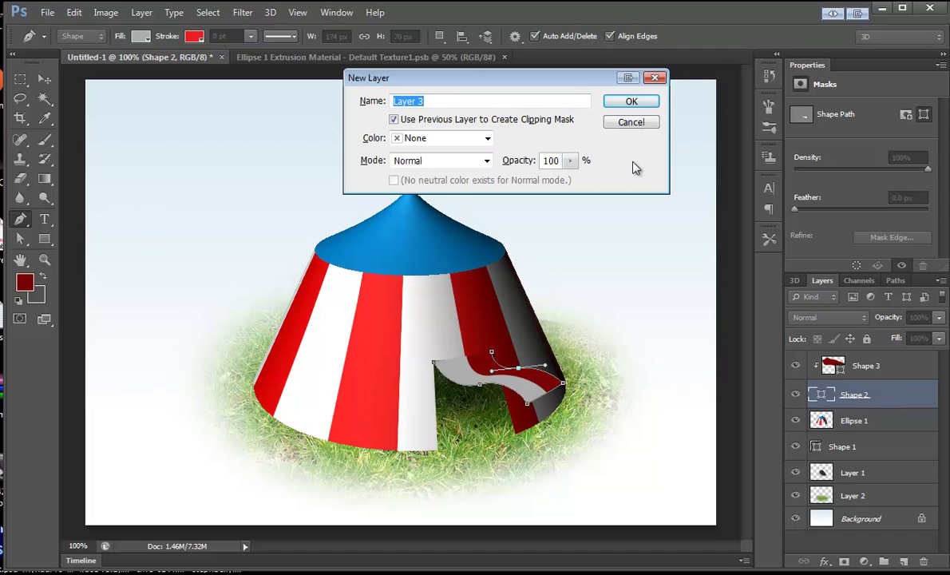
{"action": "left_click", "coordinate": [629, 104]}
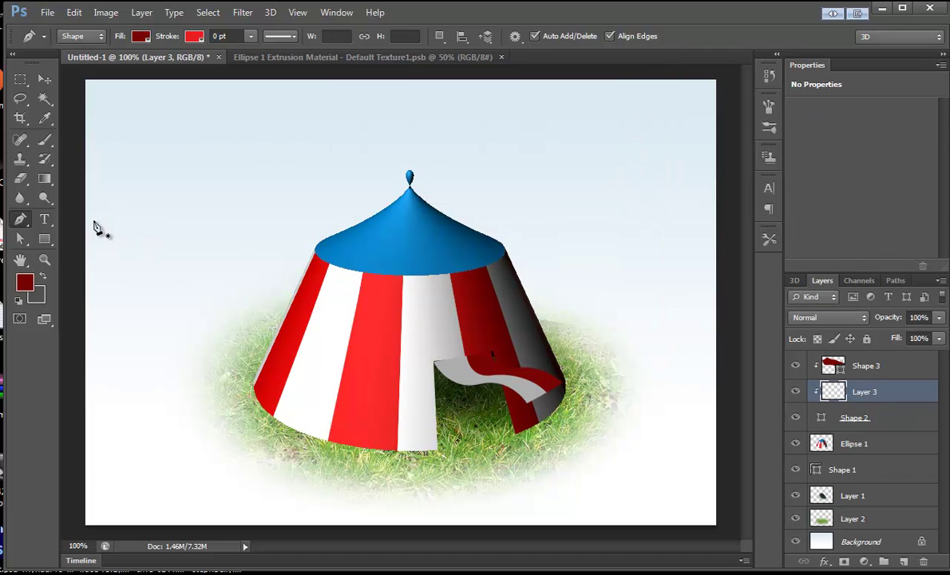
Set up a soft round Brush with a size of 81 px
{"action": "left_click", "coordinate": [44, 141]}
{"action": "left_click", "coordinate": [80, 37]}
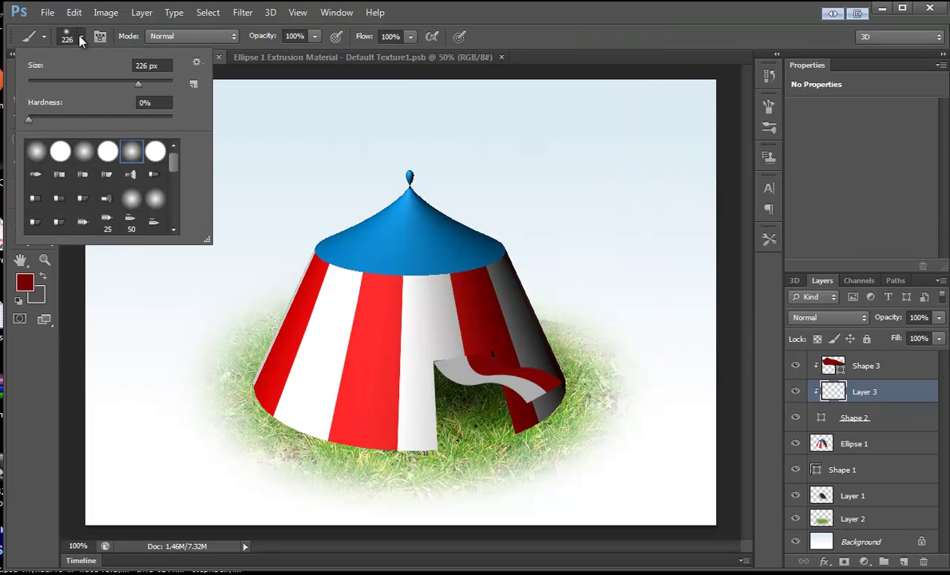
{"action": "left_click_drag", "start_coordinate": [101, 87], "coordinate": [89, 87]}
{"action": "left_click", "coordinate": [569, 72]}
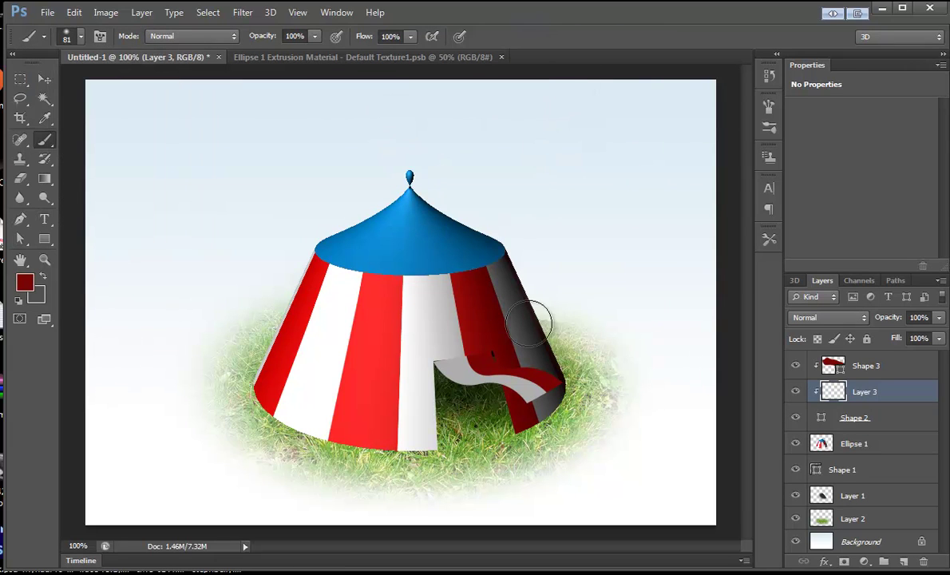
Sample the light gray #d5d5d5 from the white stripe above the doorway and brush it over the gray flap's upper edge
{"action": "left_click", "coordinate": [25, 285]}
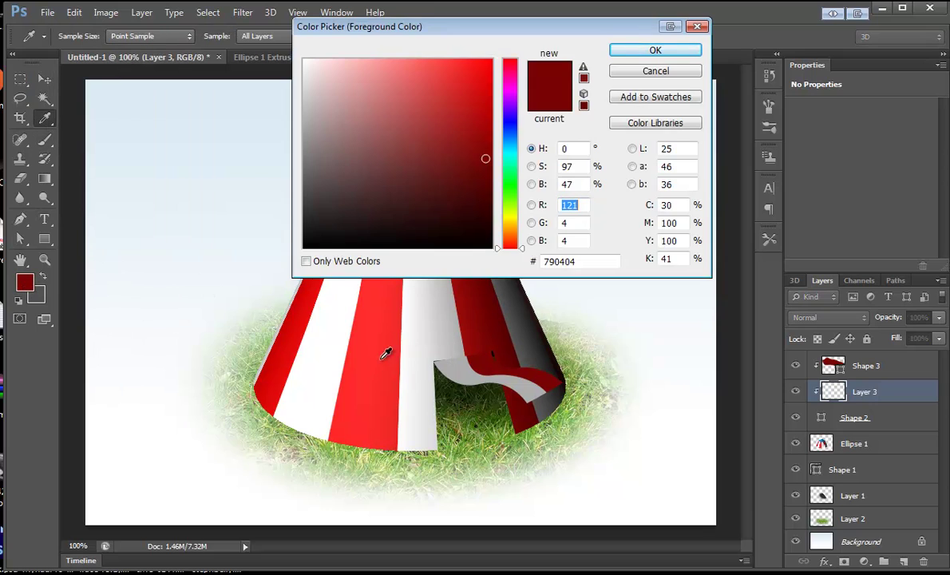
{"action": "left_click", "coordinate": [439, 352]}
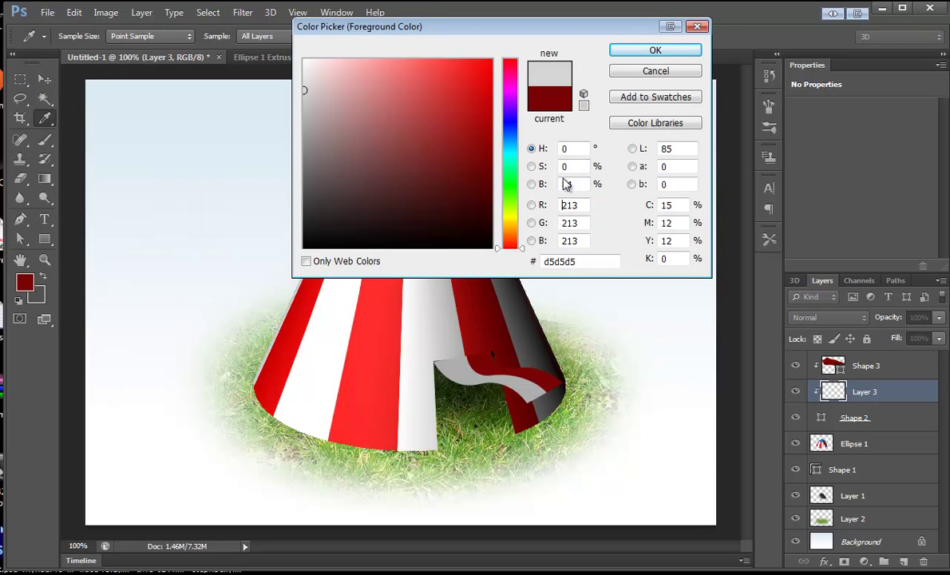
{"action": "left_click", "coordinate": [631, 52]}
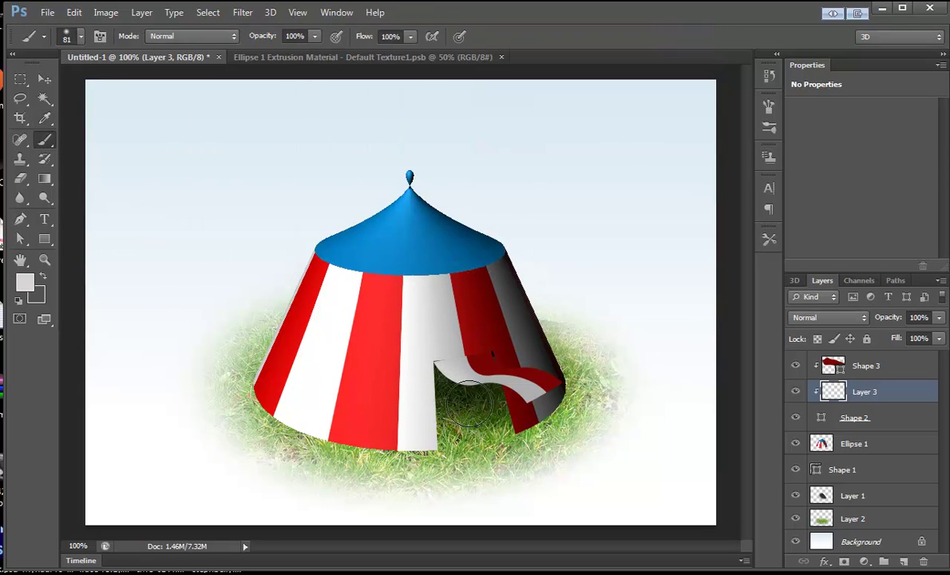
{"action": "mouse_move", "coordinate": [448, 360]}
{"action": "left_mouse_down"}
{"action": "mouse_move", "coordinate": [480, 387]}
{"action": "mouse_move", "coordinate": [441, 356]}
{"action": "left_mouse_up"}
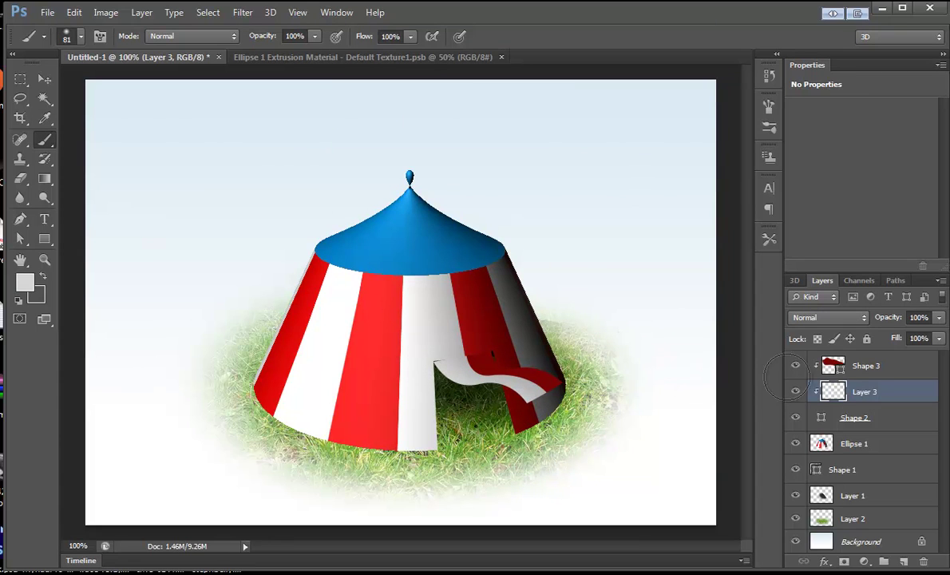
Add another new layer above the flap's red stripe shape, clipped to the door flap
{"action": "left_click", "coordinate": [877, 376]}
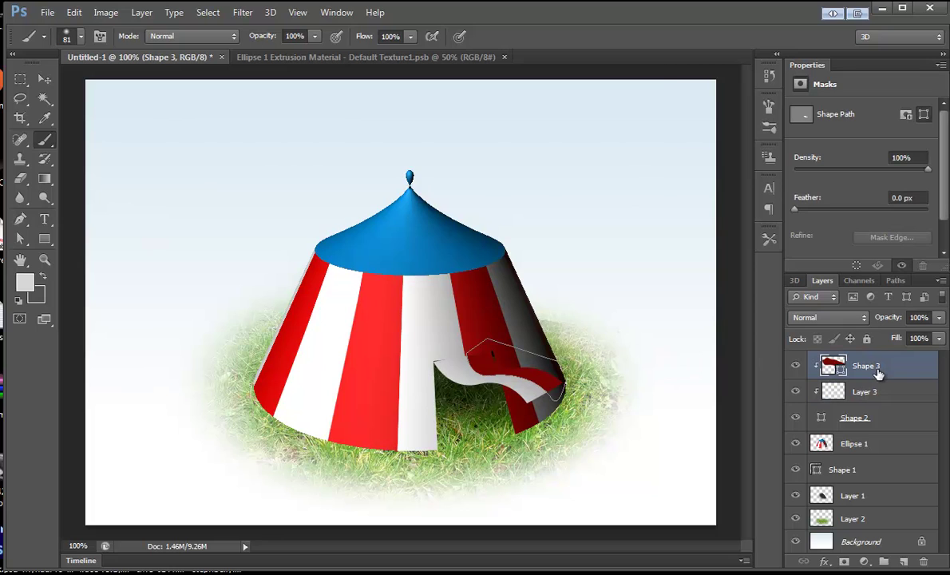
{"action": "key", "text": "ctrl+shift+n"}
{"action": "left_click", "coordinate": [450, 120]}
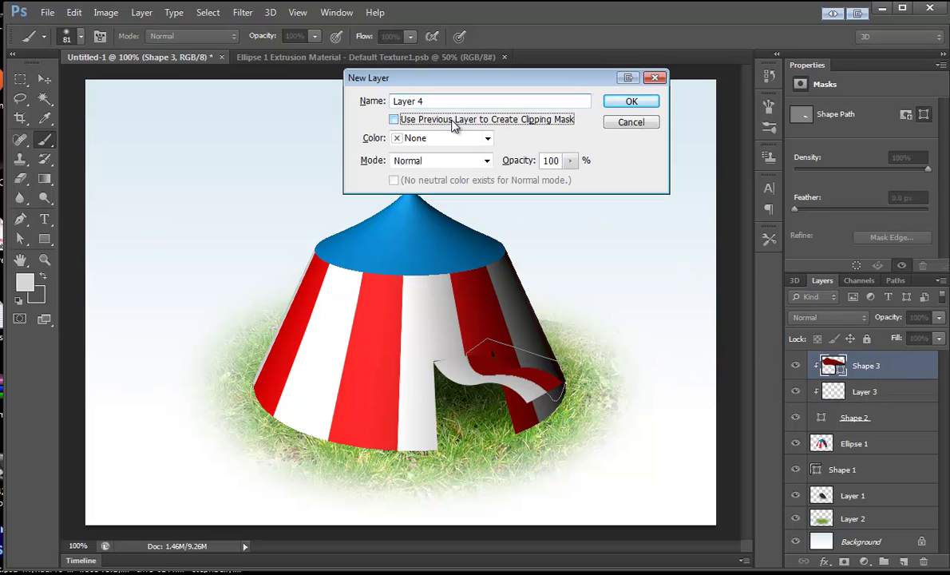
{"action": "left_click", "coordinate": [631, 102]}
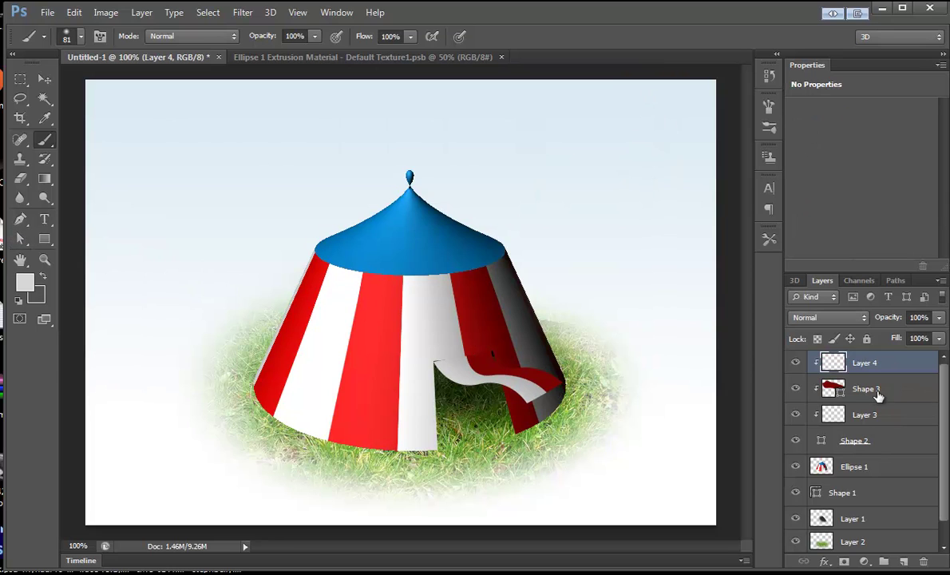
Recolor the flap's red stripe shape to #980a0a, sampled from the tent's red stripe above it
{"action": "left_click", "coordinate": [835, 389]}
{"action": "double_click", "coordinate": [836, 389]}
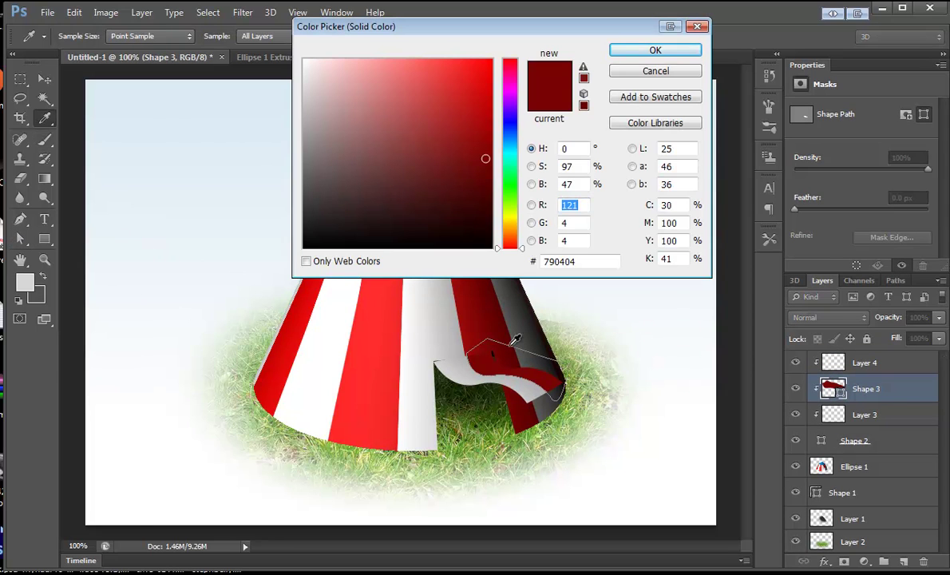
{"action": "left_click", "coordinate": [471, 346]}
{"action": "left_click", "coordinate": [471, 346]}
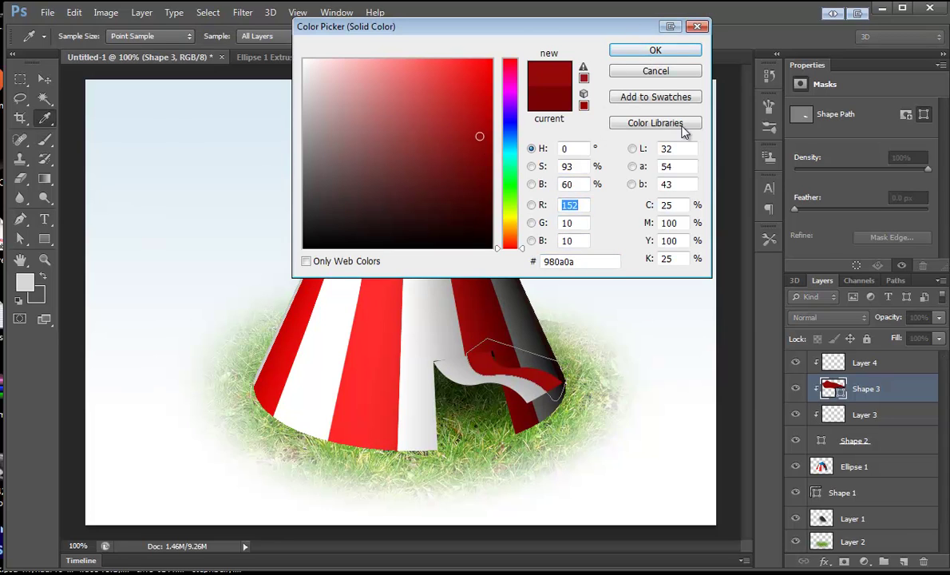
{"action": "left_click", "coordinate": [655, 51]}
Sample the dark red from the tent stripe above the flap and brush it on Layer 4 over the flap stripe's upper edge
{"action": "key", "text": "b"}
{"action": "left_click", "coordinate": [847, 363]}
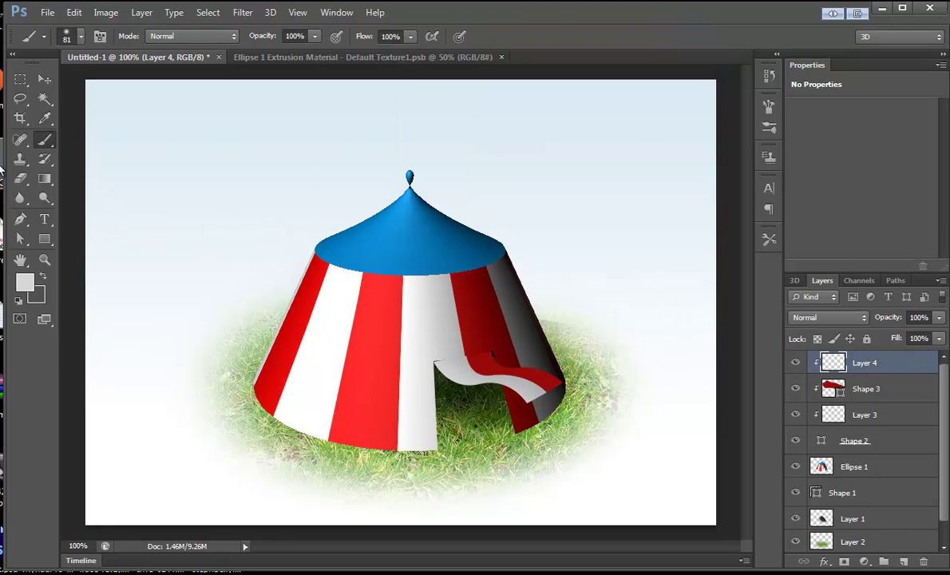
{"action": "left_click", "coordinate": [25, 281]}
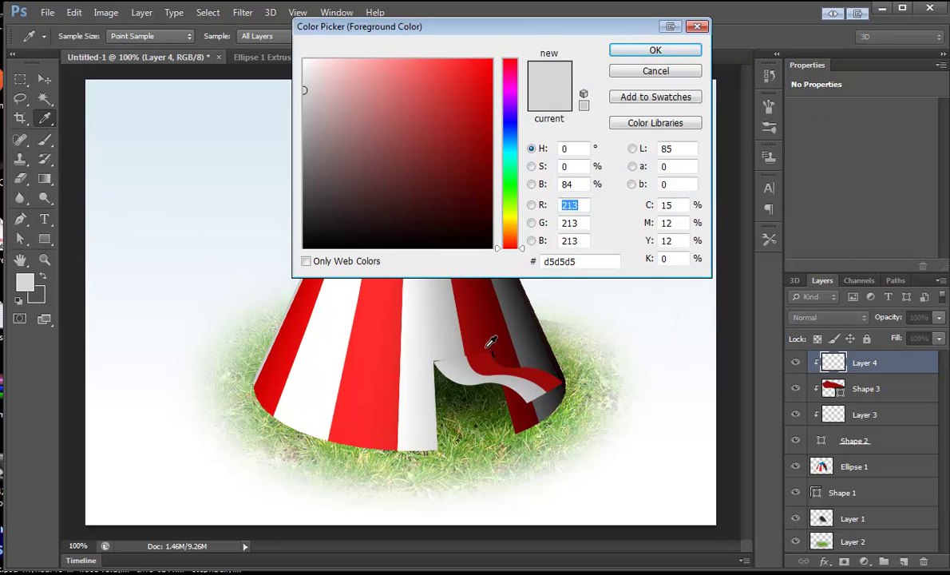
{"action": "left_click", "coordinate": [490, 342]}
{"action": "left_click", "coordinate": [655, 50]}
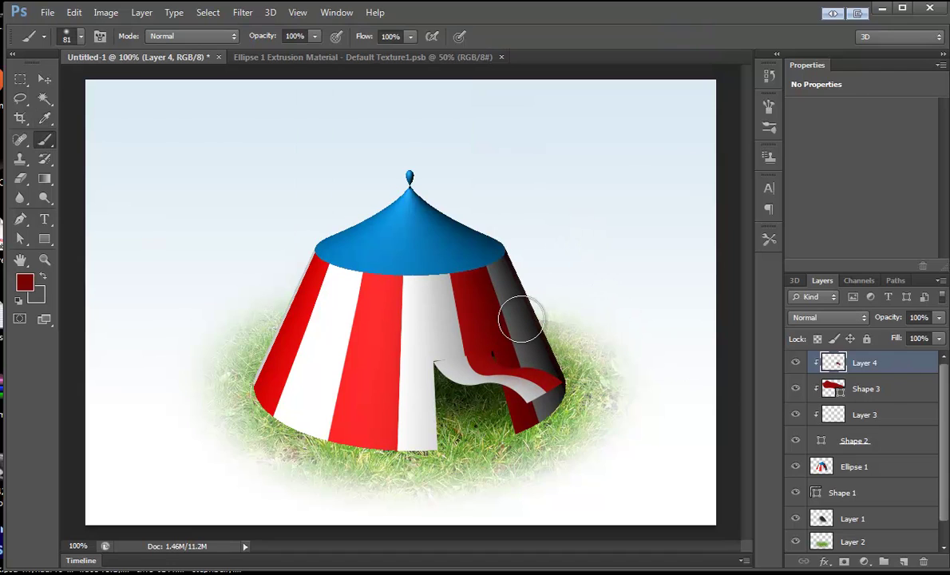
Adjust the curve handle of the gray flap shape's upper edge with Direct Selection so it fits the tent wall, and check the red stripe's path
{"action": "left_click", "coordinate": [20, 238]}
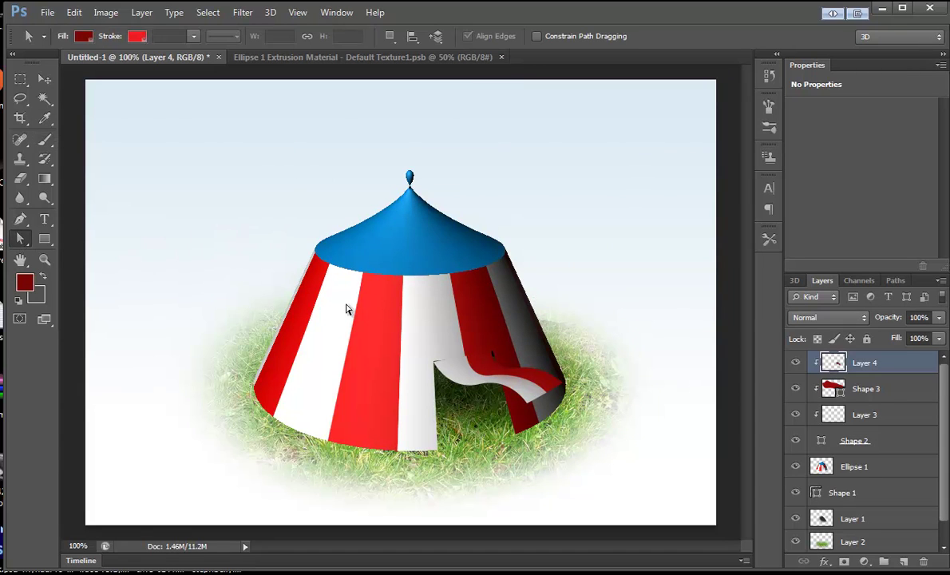
{"action": "left_click", "coordinate": [449, 381]}
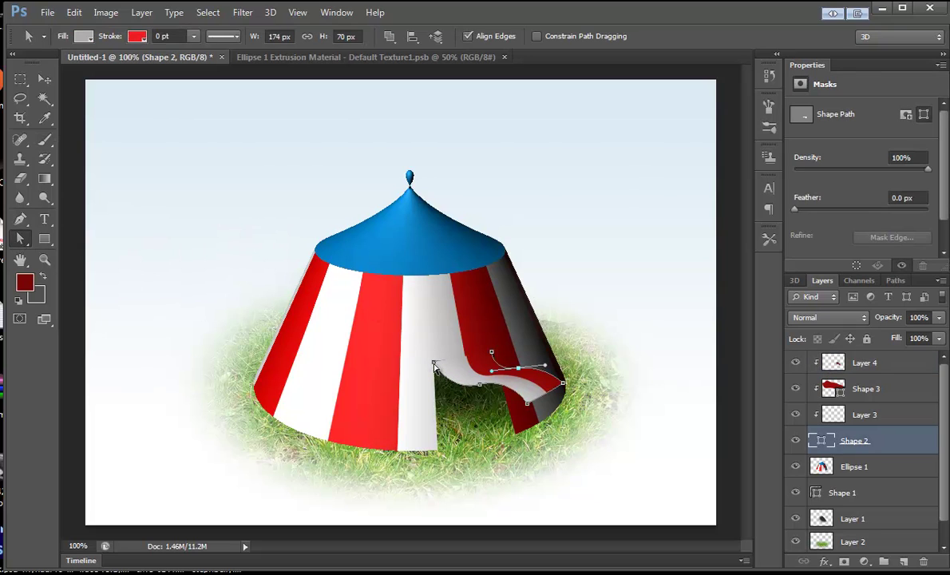
{"action": "left_click", "coordinate": [460, 368]}
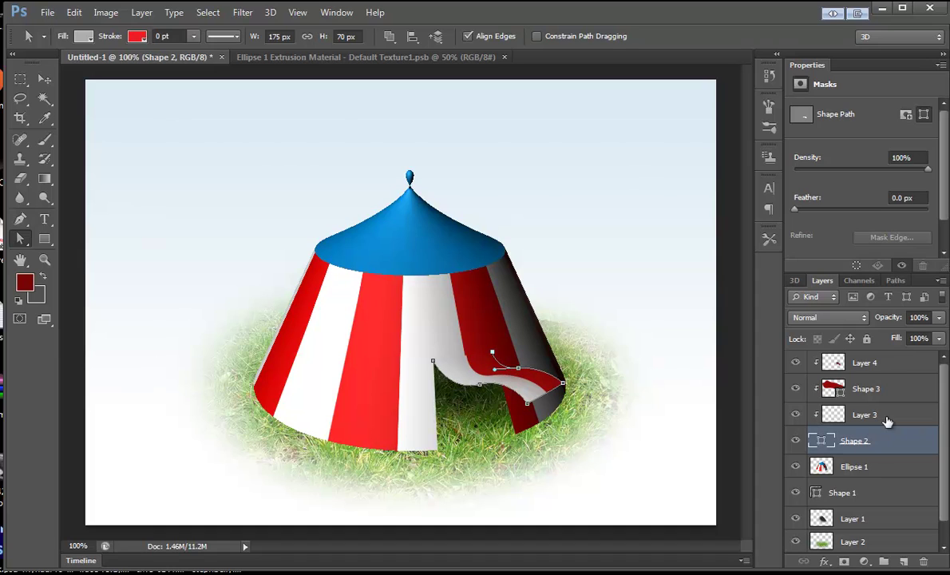
{"action": "left_click", "coordinate": [874, 386]}
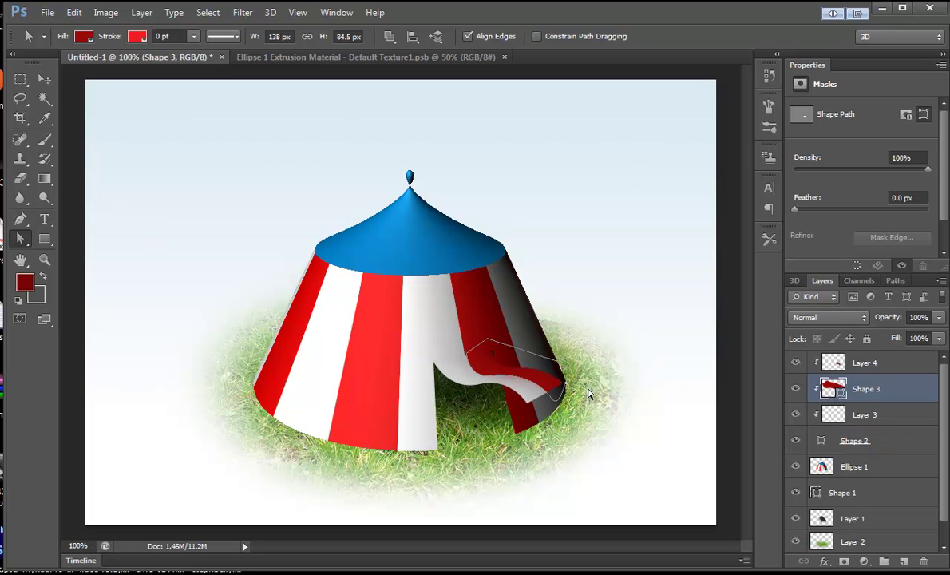
{"action": "left_click", "coordinate": [882, 423]}
{"action": "left_click", "coordinate": [861, 442]}
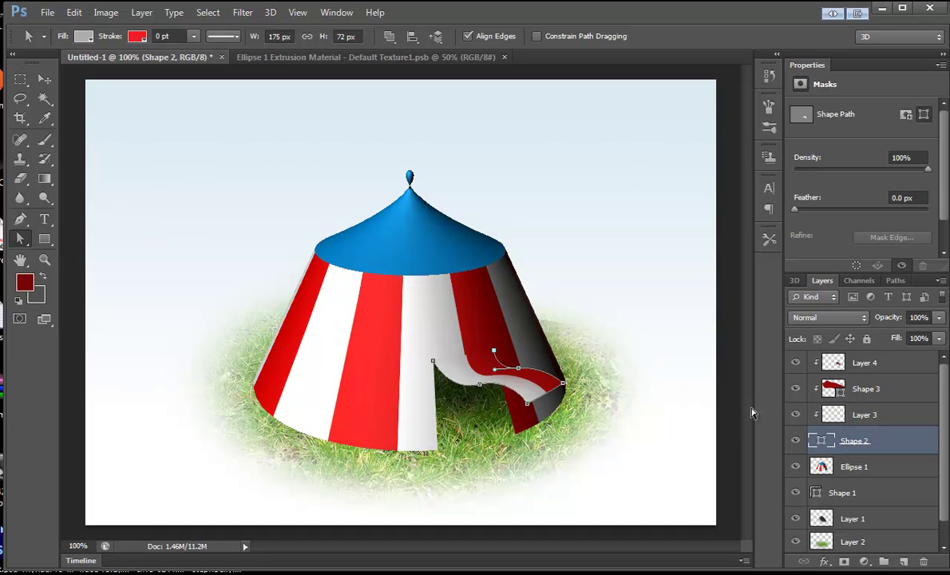
{"action": "left_click", "coordinate": [877, 365]}
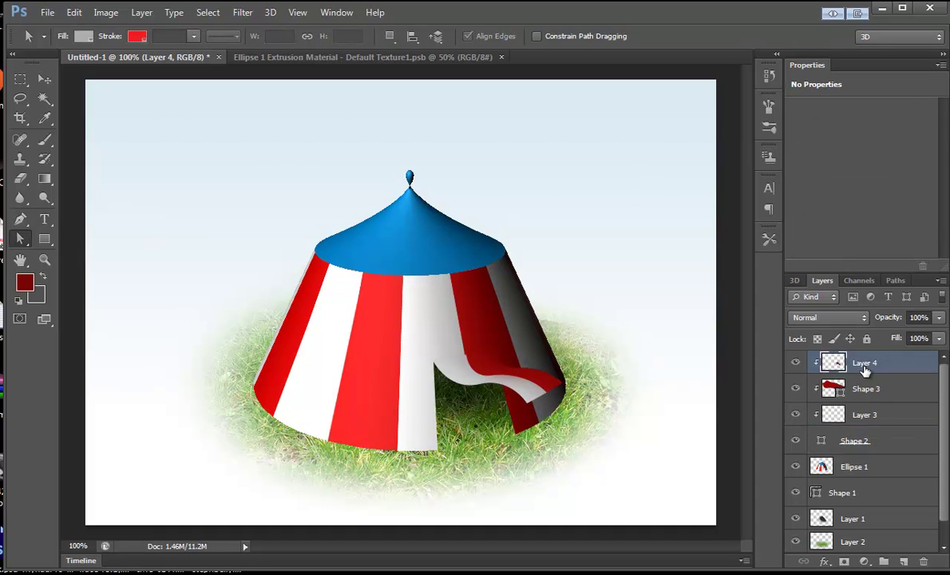
{"action": "left_click", "coordinate": [472, 368]}
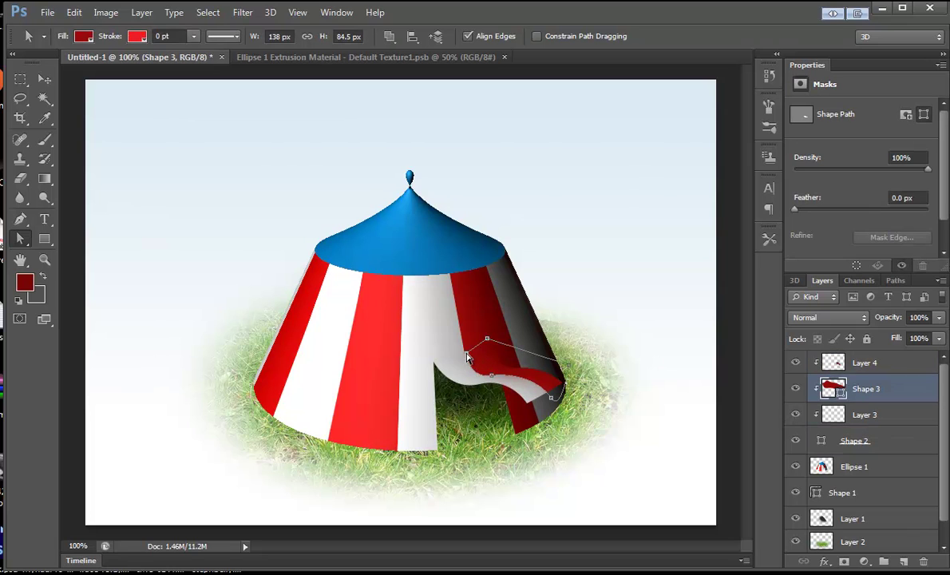
Add a new layer above Layer 4, clipped to the door flap
{"action": "left_click", "coordinate": [876, 364]}
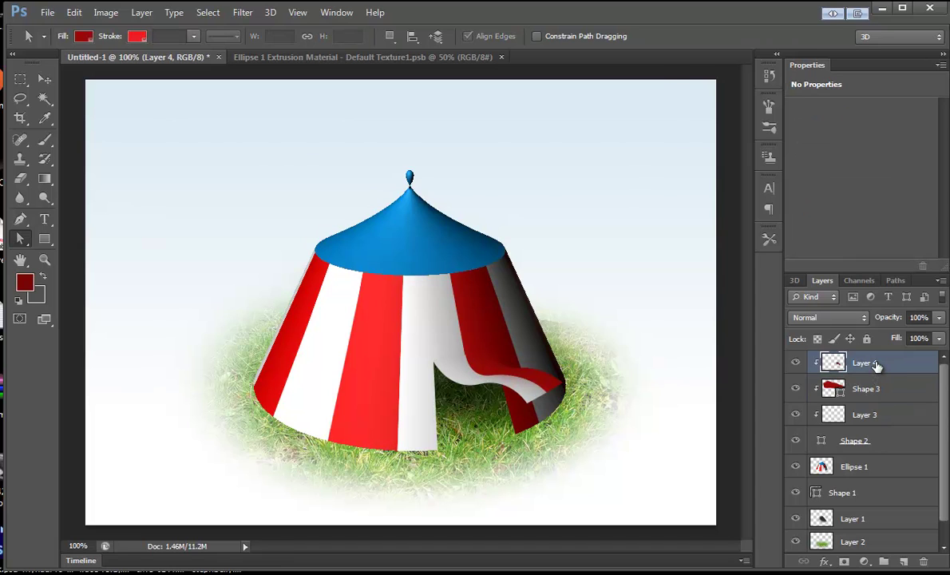
{"action": "key", "text": "ctrl+shift+n"}
{"action": "left_click", "coordinate": [523, 120]}
{"action": "left_click", "coordinate": [631, 101]}
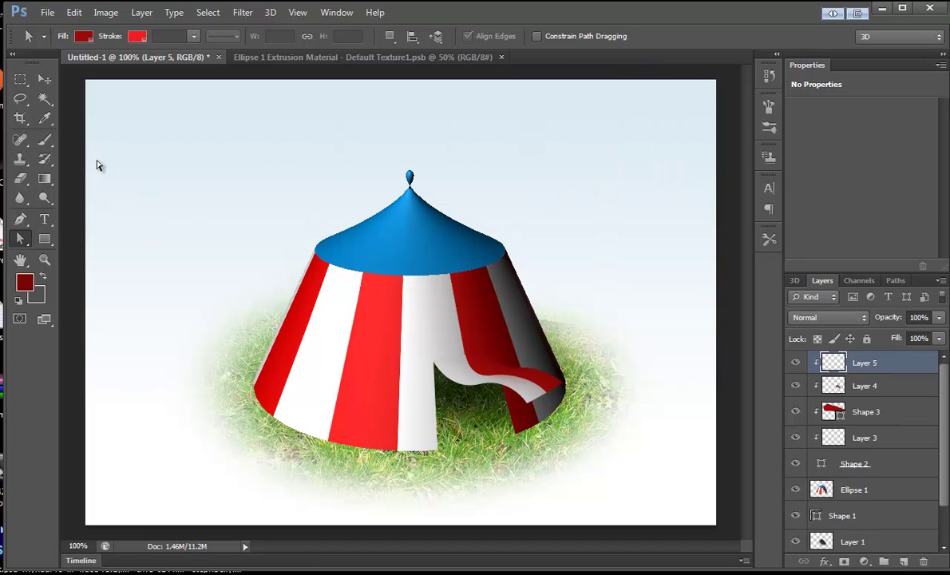
Brush dark gray #252525 across the door flap's fold with a soft 42 px brush
{"action": "key", "text": "b"}
{"action": "left_click", "coordinate": [42, 276]}
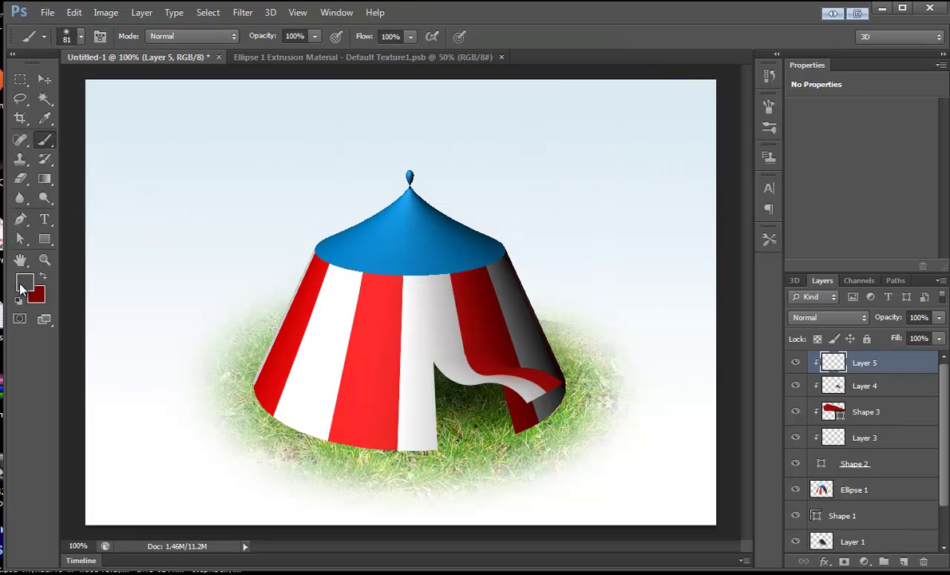
{"action": "left_click", "coordinate": [24, 281]}
{"action": "left_click", "coordinate": [317, 211]}
{"action": "left_click_drag", "start_coordinate": [316, 210], "coordinate": [304, 221]}
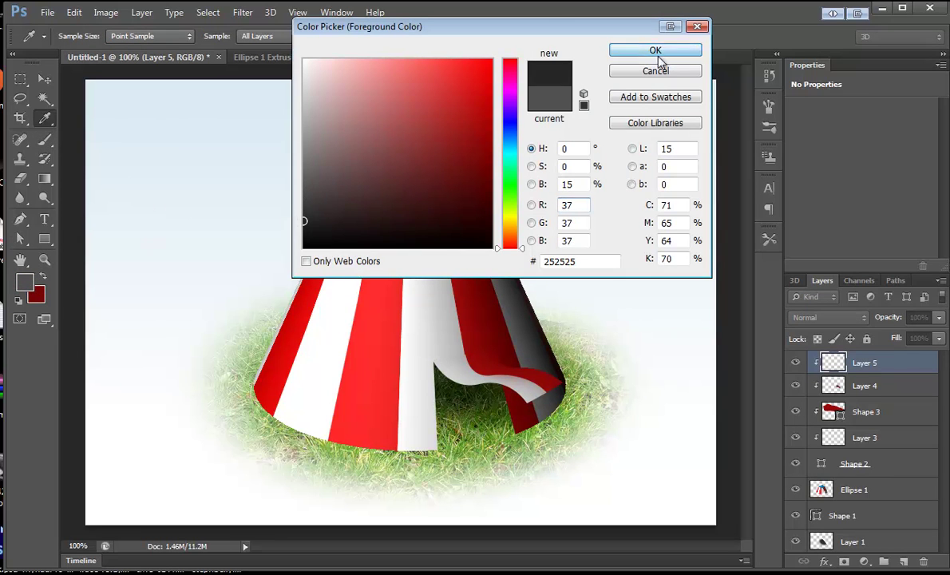
{"action": "left_click", "coordinate": [655, 50]}
{"action": "left_click", "coordinate": [76, 37]}
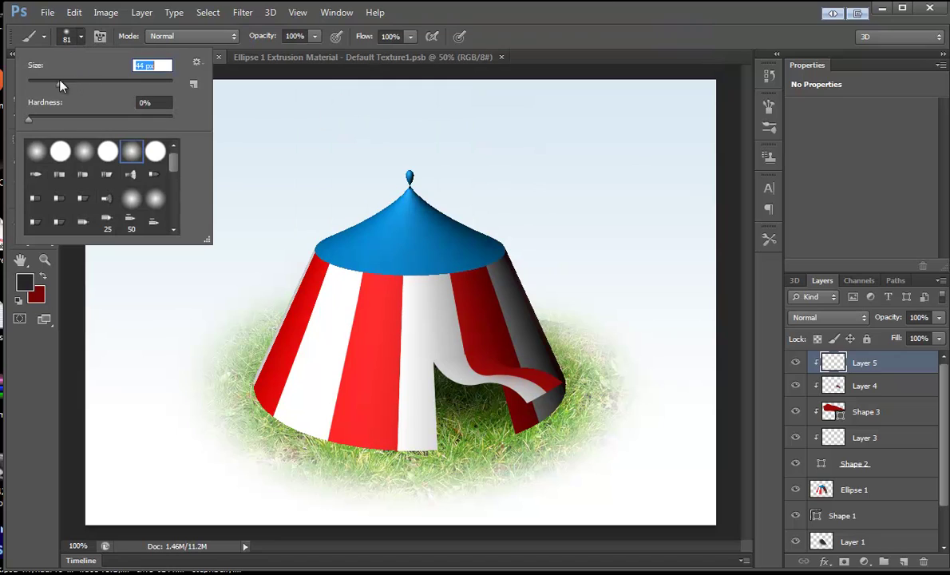
{"action": "left_click_drag", "start_coordinate": [60, 86], "coordinate": [59, 86]}
{"action": "key", "text": "Return"}
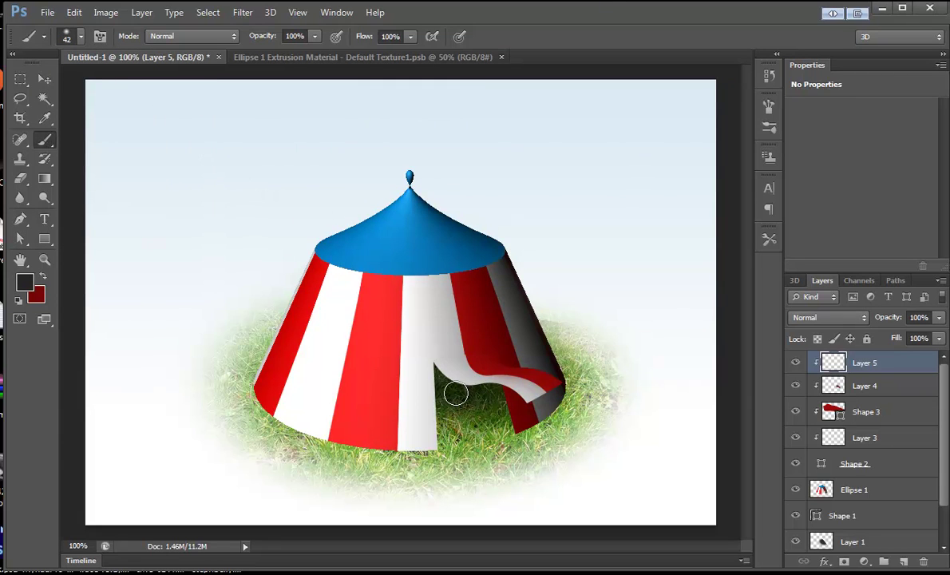
{"action": "mouse_move", "coordinate": [442, 392]}
{"action": "left_mouse_down"}
{"action": "mouse_move", "coordinate": [550, 361]}
{"action": "mouse_move", "coordinate": [534, 360]}
{"action": "mouse_move", "coordinate": [539, 353]}
{"action": "mouse_move", "coordinate": [392, 407]}
{"action": "left_mouse_up"}
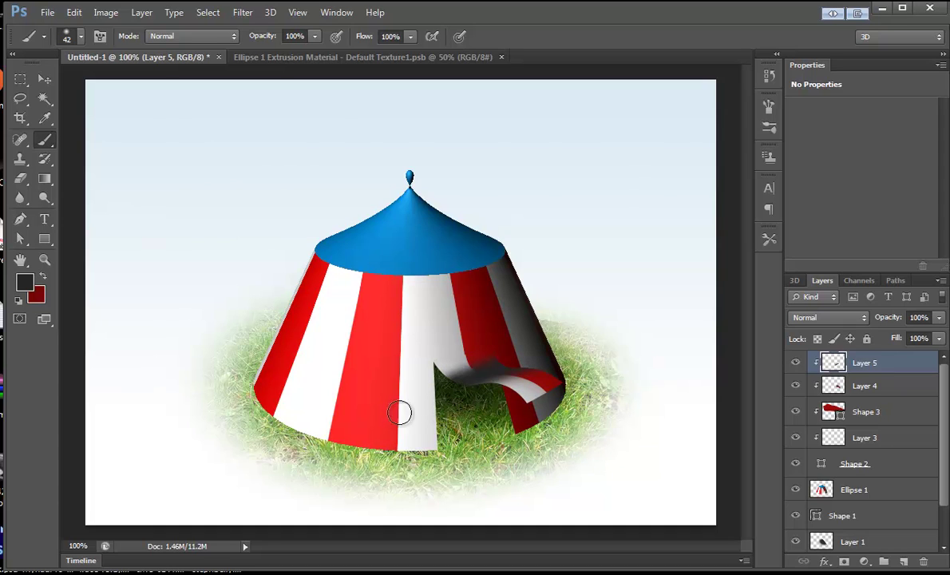
Set the flap shading layer's blend mode to Darken and its opacity to 77%
{"action": "left_click", "coordinate": [861, 319]}
{"action": "left_click", "coordinate": [831, 332]}
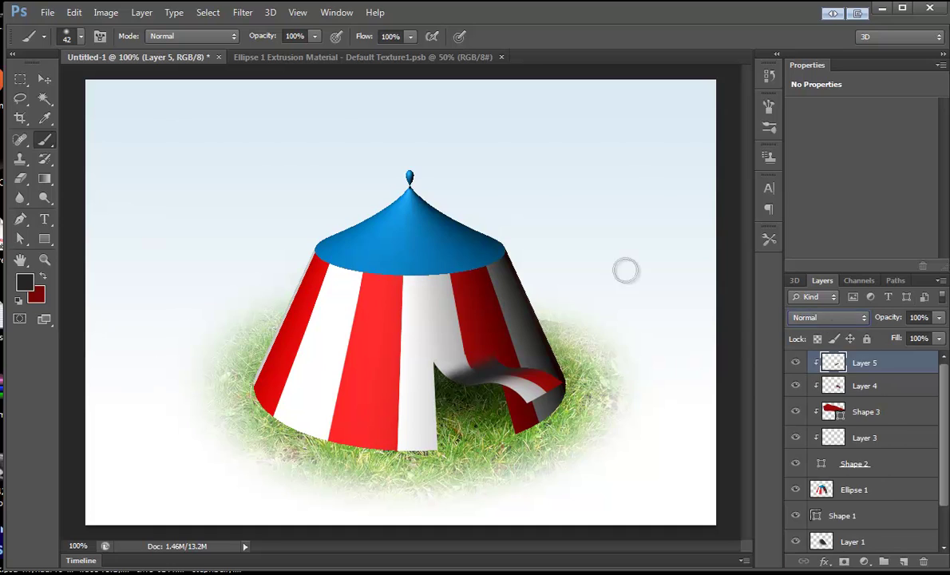
{"action": "key", "text": "Up"}
{"action": "key", "text": "Up"}
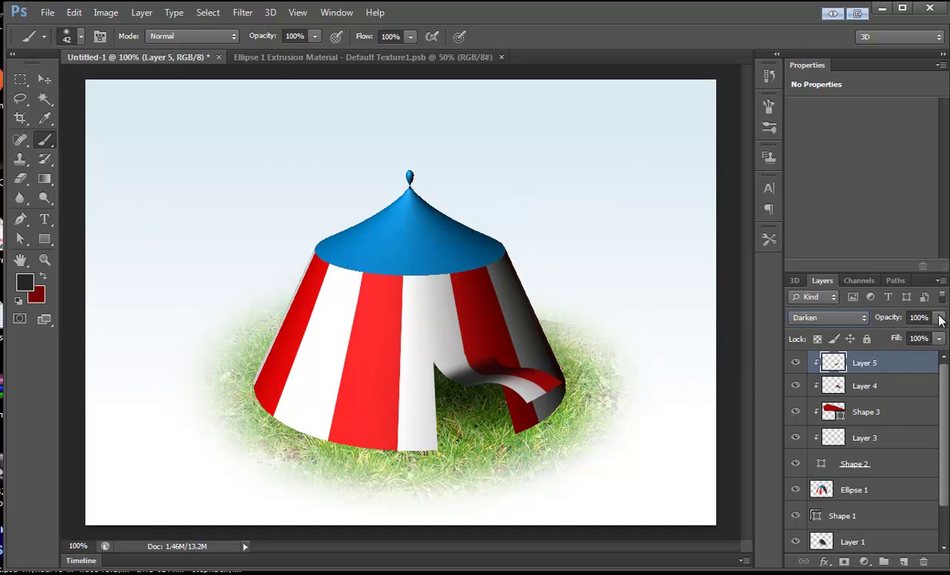
{"action": "left_click_drag", "start_coordinate": [940, 318], "coordinate": [924, 340]}
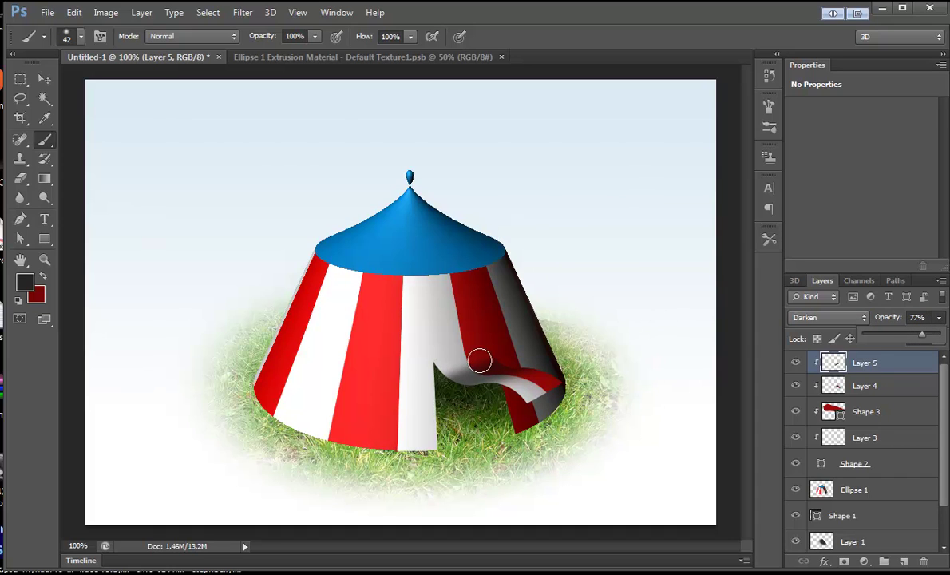
Brush more dark gray shading on the flap toward its outer end and set the shading layer's opacity to 45%
{"action": "left_click", "coordinate": [515, 374]}
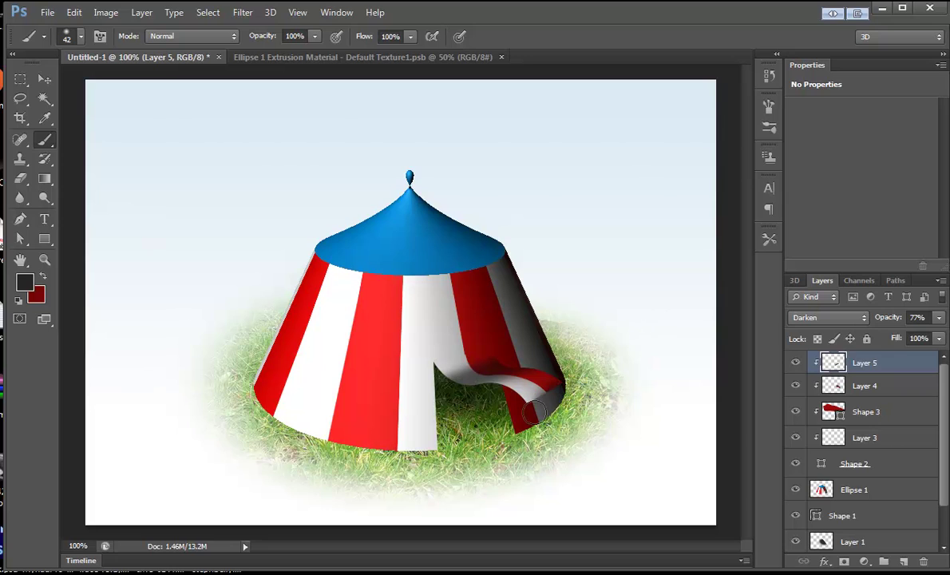
{"action": "left_click", "coordinate": [940, 317]}
{"action": "left_click_drag", "start_coordinate": [909, 336], "coordinate": [901, 337]}
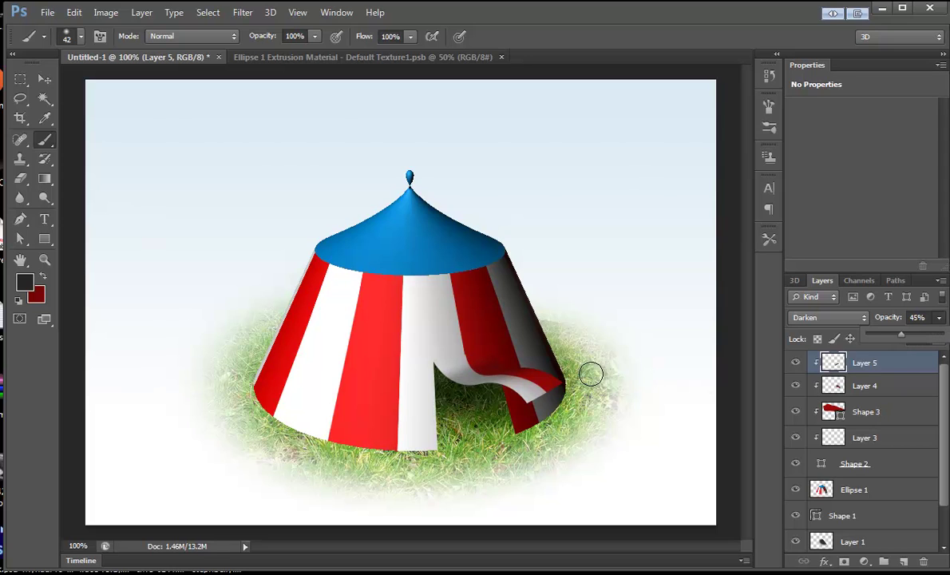
{"action": "left_click", "coordinate": [551, 349]}
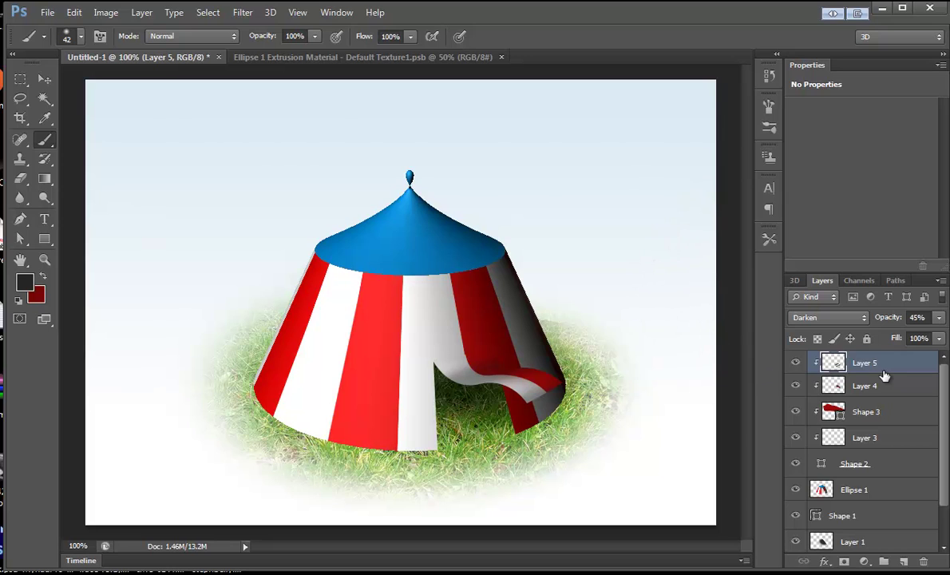
Add a new unclipped layer in Normal mode at the top of the layer stack
{"action": "key", "text": "ctrl+shift+n"}
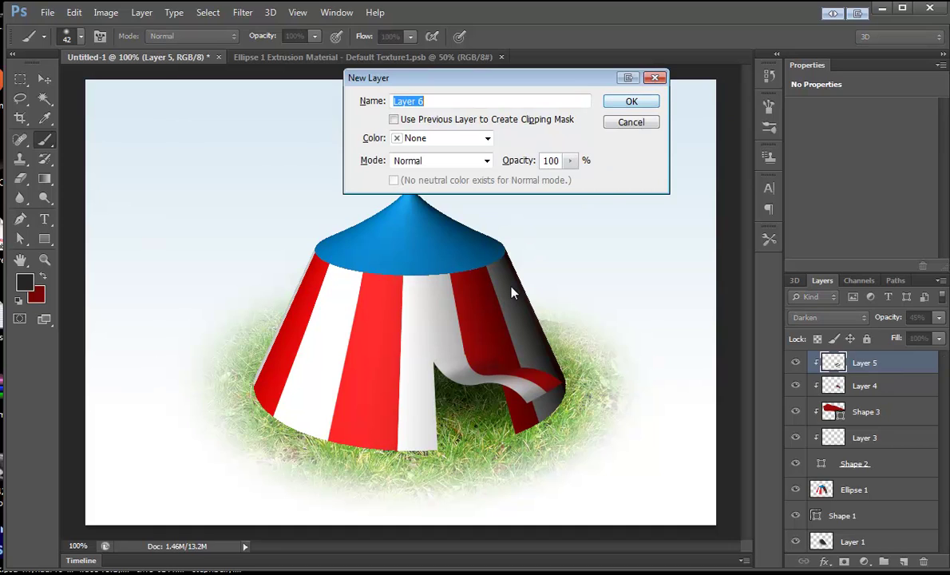
{"action": "left_click", "coordinate": [631, 104]}
{"action": "left_click", "coordinate": [622, 108]}
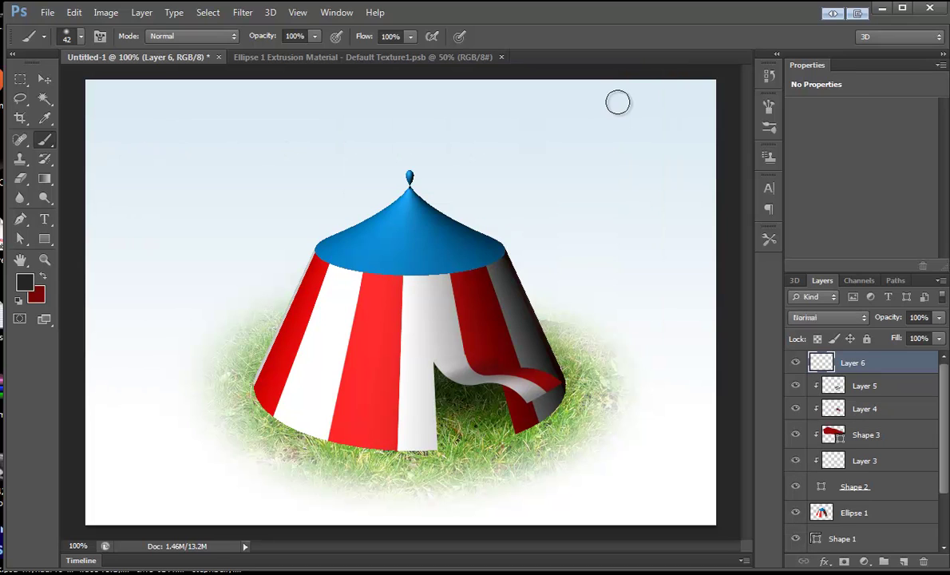
Set the foreground color to white #ffffff and the soft brush size to 79 px
{"action": "left_click", "coordinate": [25, 282]}
{"action": "left_click_drag", "start_coordinate": [384, 145], "coordinate": [288, 48]}
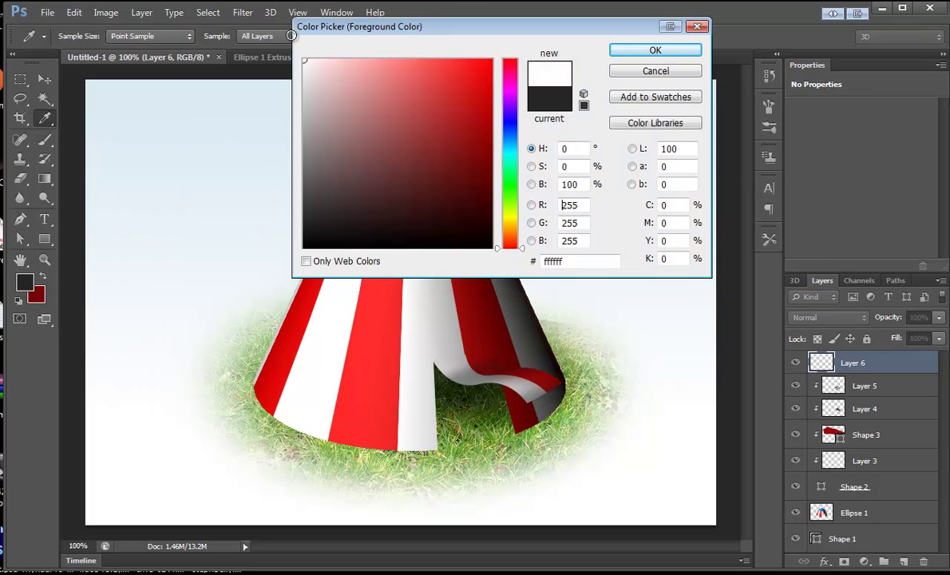
{"action": "left_click", "coordinate": [631, 50]}
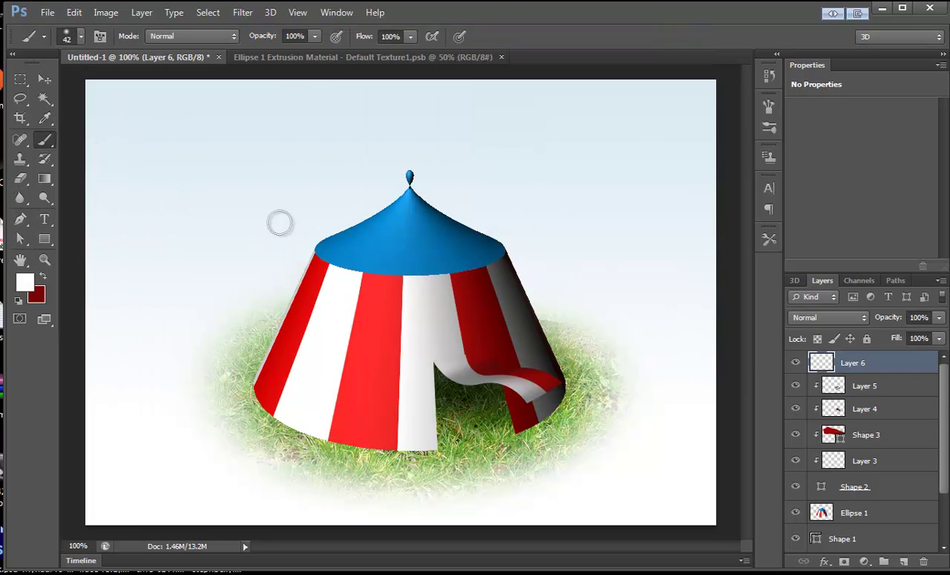
{"action": "left_click", "coordinate": [81, 37]}
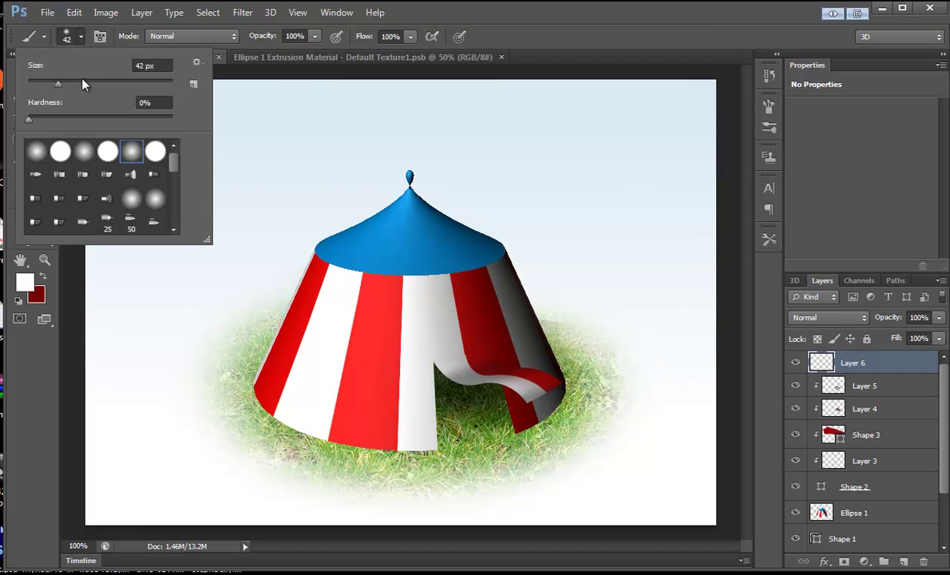
{"action": "left_click", "coordinate": [84, 83]}
{"action": "key", "text": "Return"}
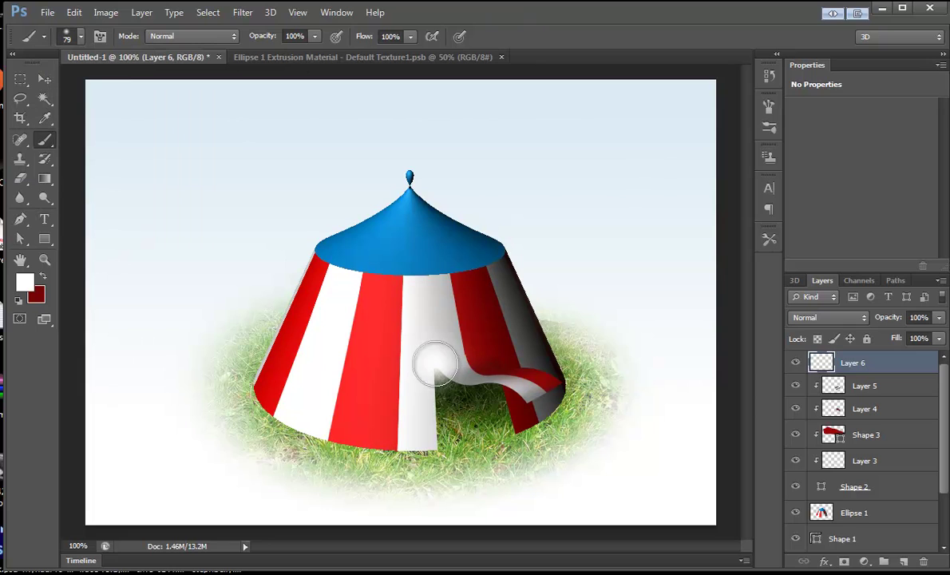
Dab soft white glow spots over the doorway's peak, the tent stripes, the blue roof and the sky beside it
{"action": "left_click", "coordinate": [468, 298]}
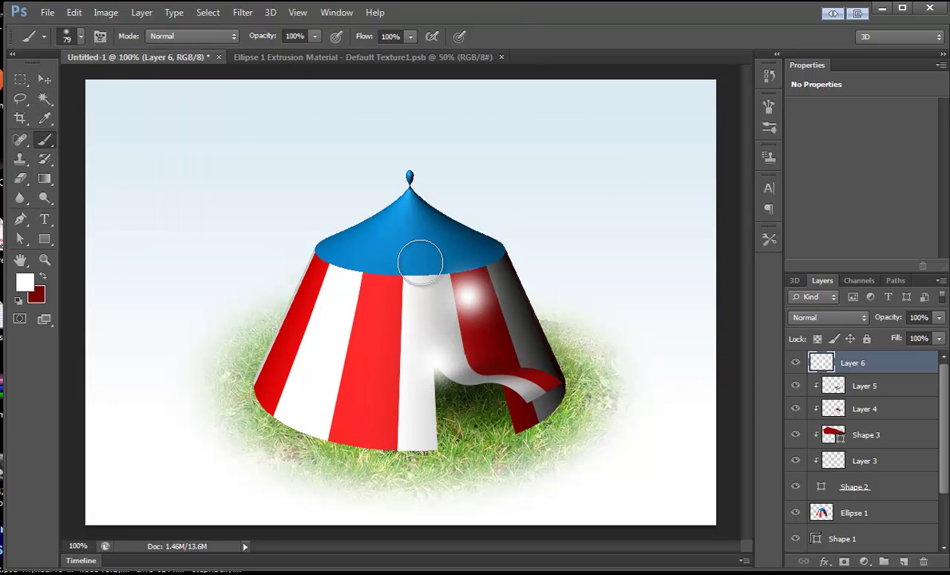
{"action": "left_click", "coordinate": [419, 260]}
{"action": "left_click", "coordinate": [466, 214]}
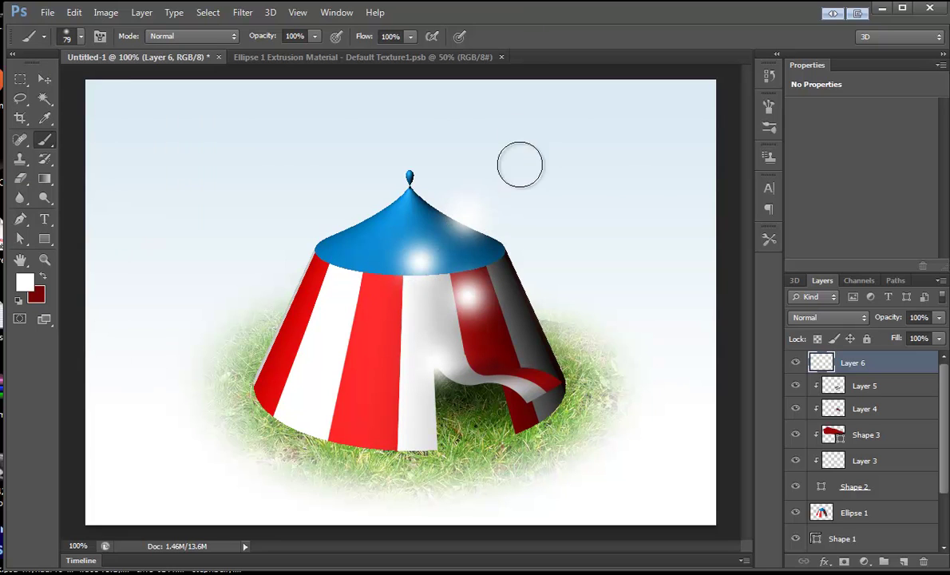
{"action": "left_click", "coordinate": [456, 159]}
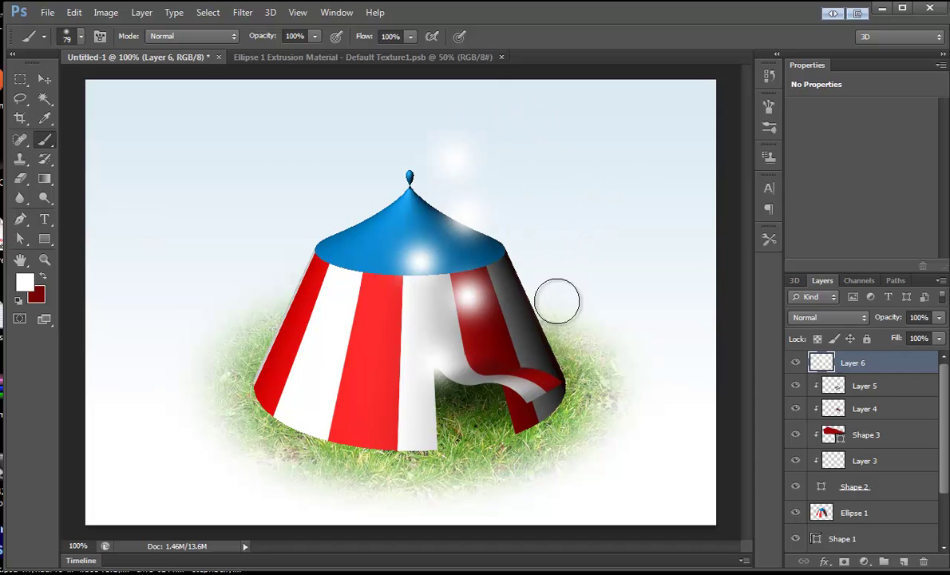
{"action": "left_click", "coordinate": [392, 298]}
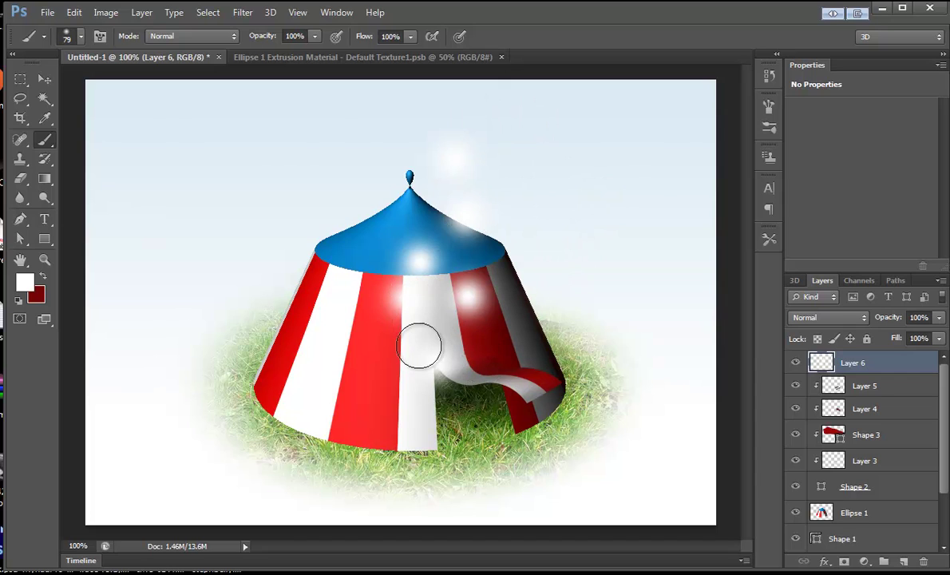
Dab soft white glow spots with a 36 px brush over the doorway's peak, dark red stripe, blue roof and sky
{"action": "left_click", "coordinate": [71, 36]}
{"action": "left_click_drag", "start_coordinate": [80, 83], "coordinate": [50, 83]}
{"action": "key", "text": "Return"}
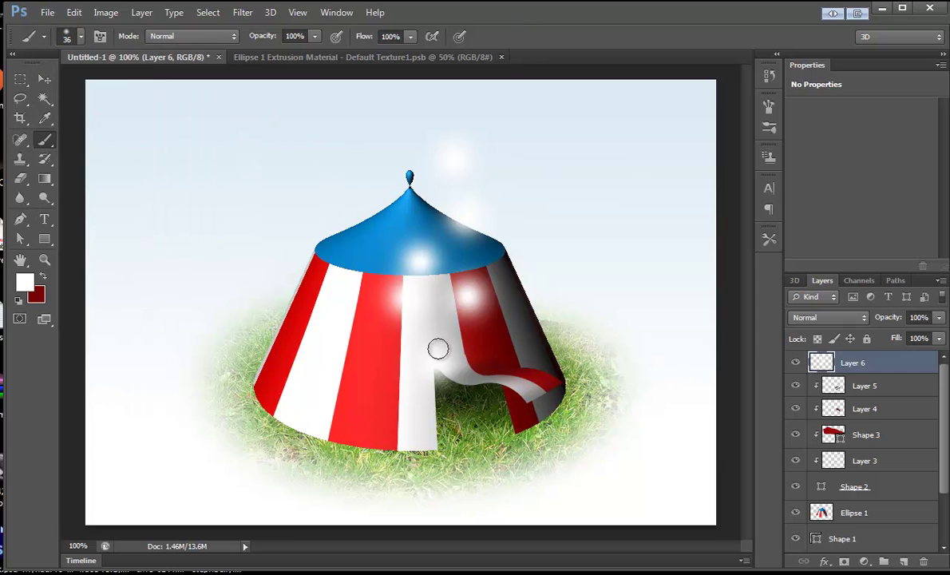
{"action": "left_click", "coordinate": [477, 330]}
{"action": "left_click", "coordinate": [472, 249]}
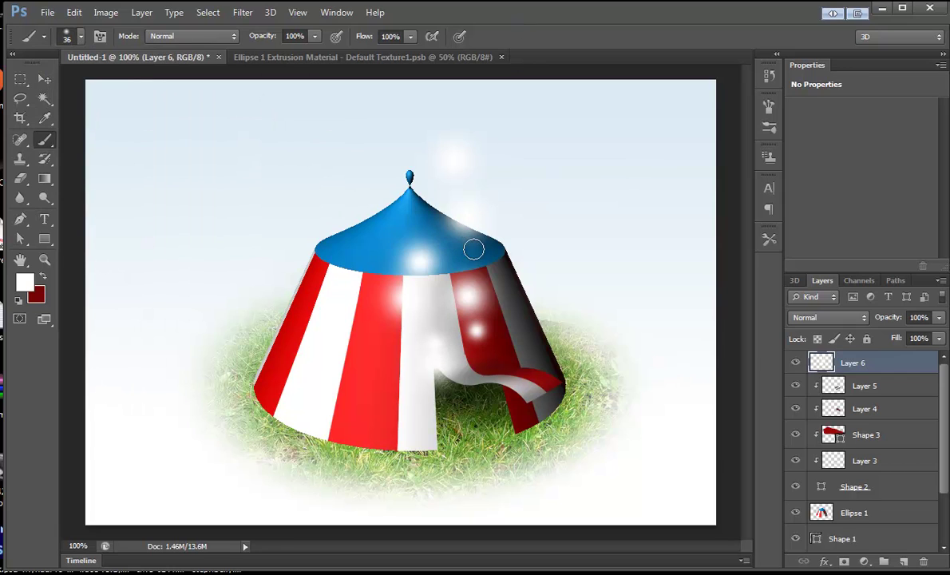
{"action": "left_click", "coordinate": [415, 209]}
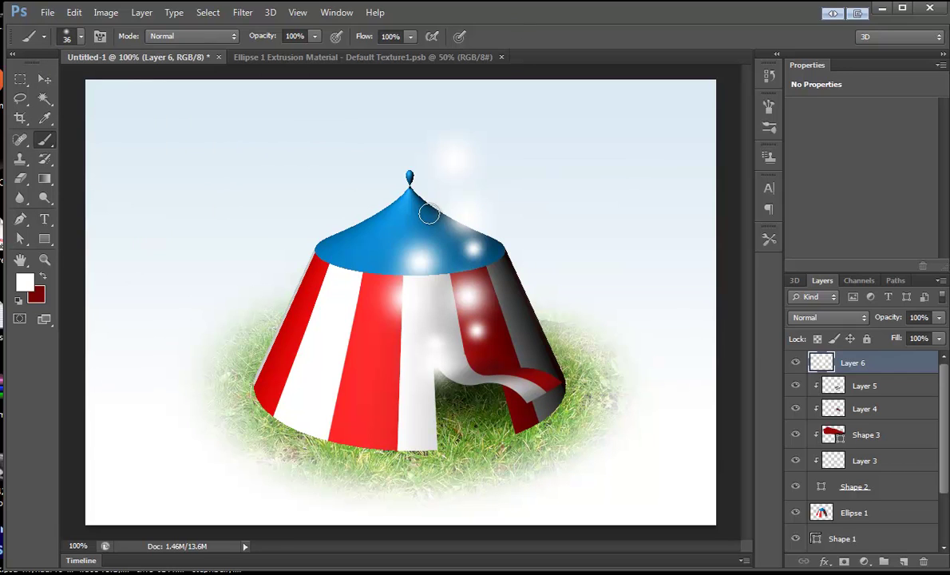
{"action": "left_click", "coordinate": [486, 173]}
Dab smaller white glow spots with a 20 px brush over the door flap, the blue roof and the doorway's opening
{"action": "left_click", "coordinate": [68, 37]}
{"action": "left_click_drag", "start_coordinate": [53, 84], "coordinate": [41, 84]}
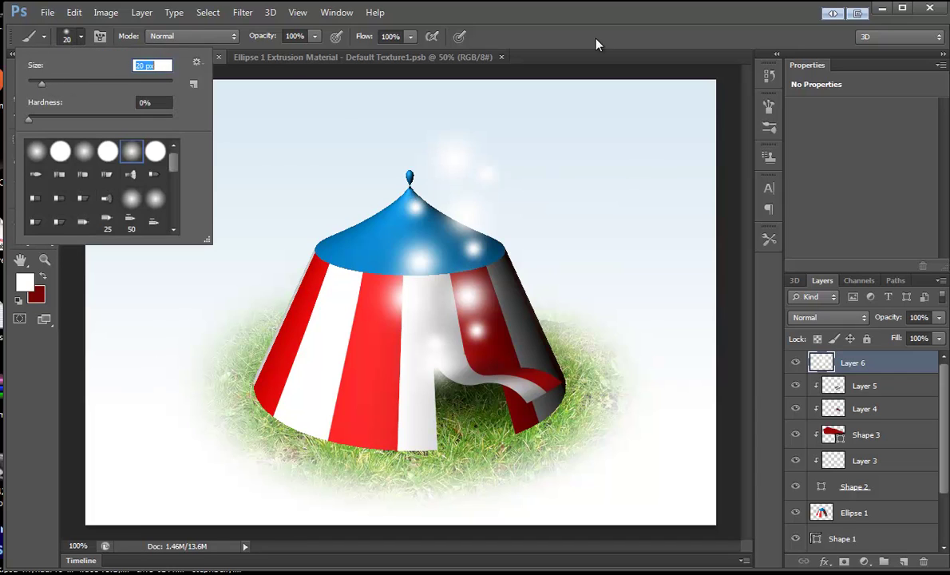
{"action": "key", "text": "Return"}
{"action": "left_click", "coordinate": [473, 365]}
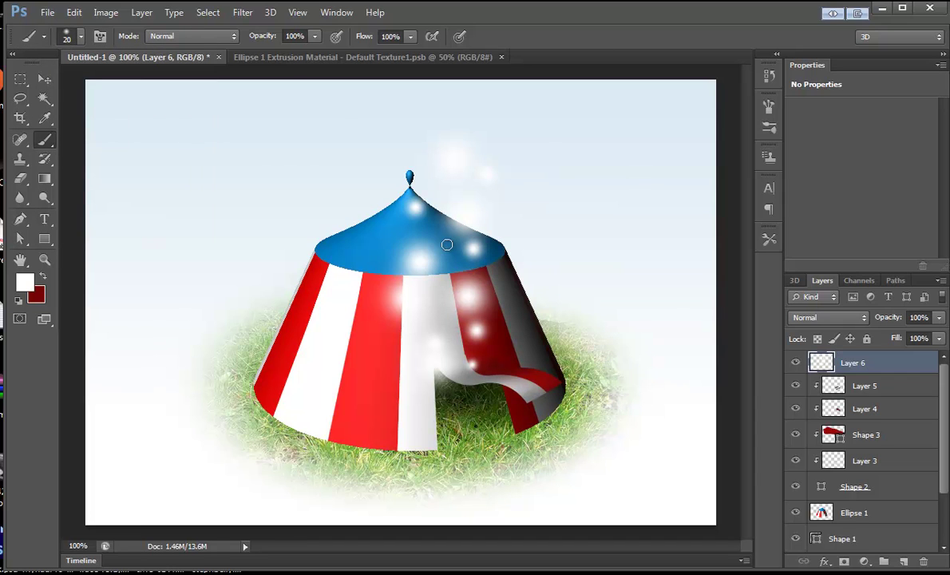
{"action": "left_click", "coordinate": [392, 238]}
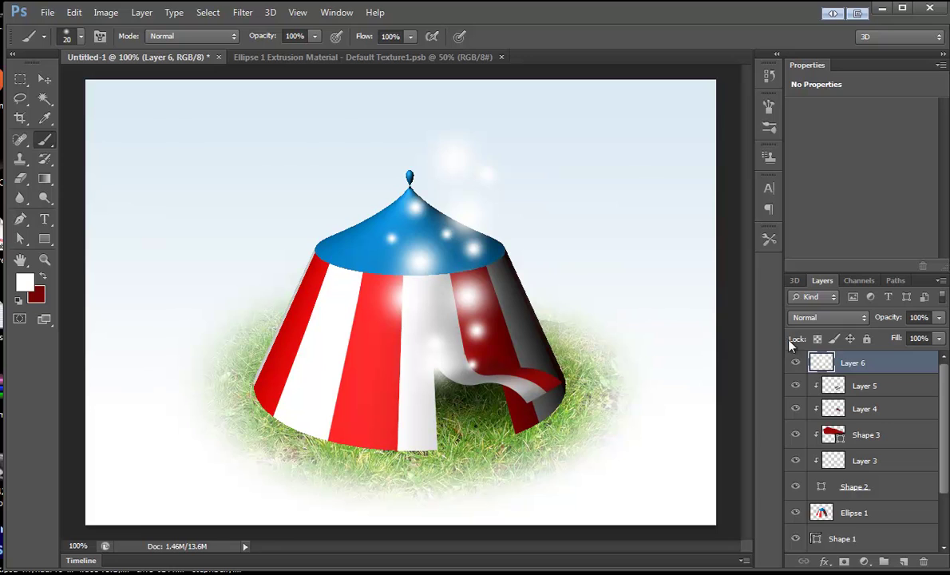
{"action": "left_click", "coordinate": [438, 381]}
Scatter tiny white glow spots with an 11 px brush around the doorway, the stripes and the sky
{"action": "left_click", "coordinate": [80, 36]}
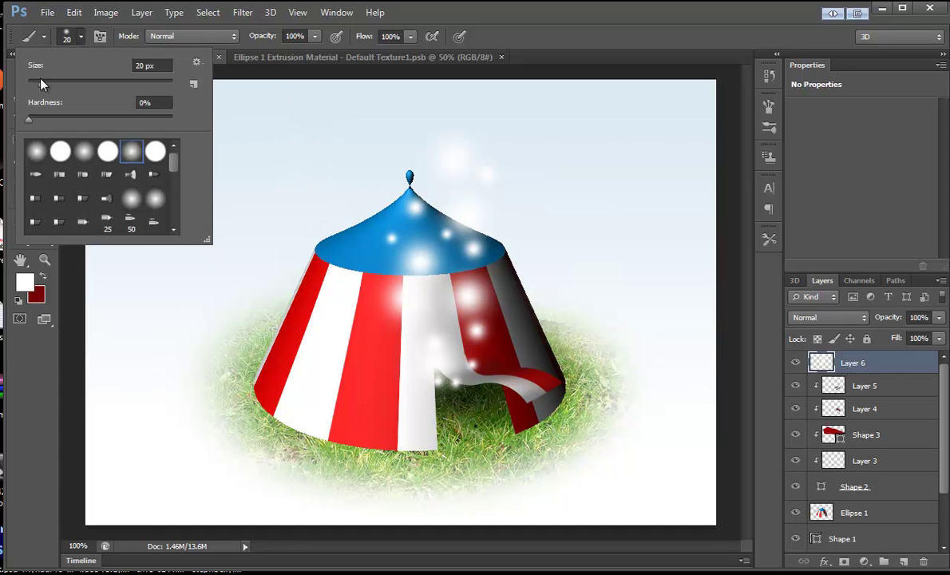
{"action": "left_click_drag", "start_coordinate": [37, 71], "coordinate": [34, 76]}
{"action": "key", "text": "Return"}
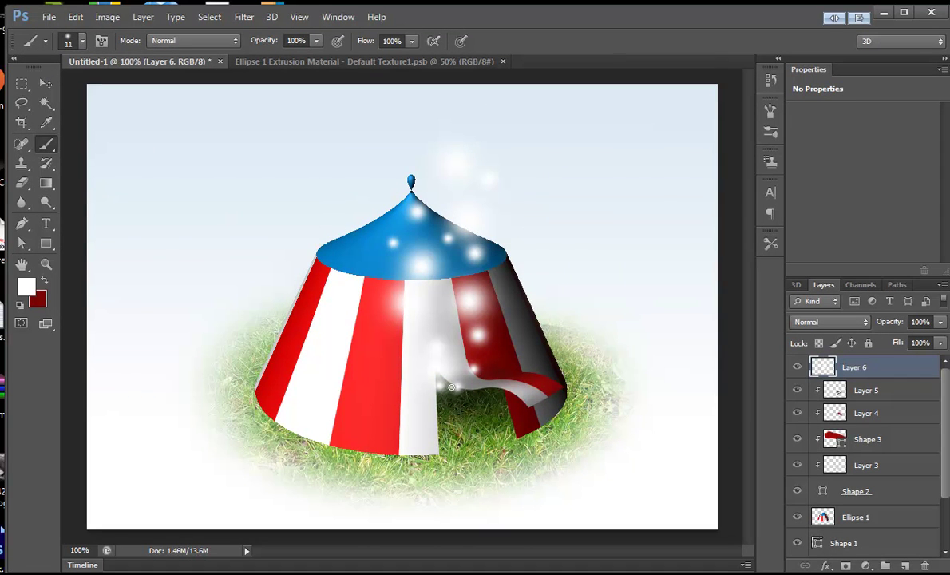
Add a new Normal-mode layer directly above the Ellipse 1 tent layer, clipped to it
{"action": "left_click", "coordinate": [46, 83]}
{"action": "left_click_drag", "start_coordinate": [945, 407], "coordinate": [938, 478]}
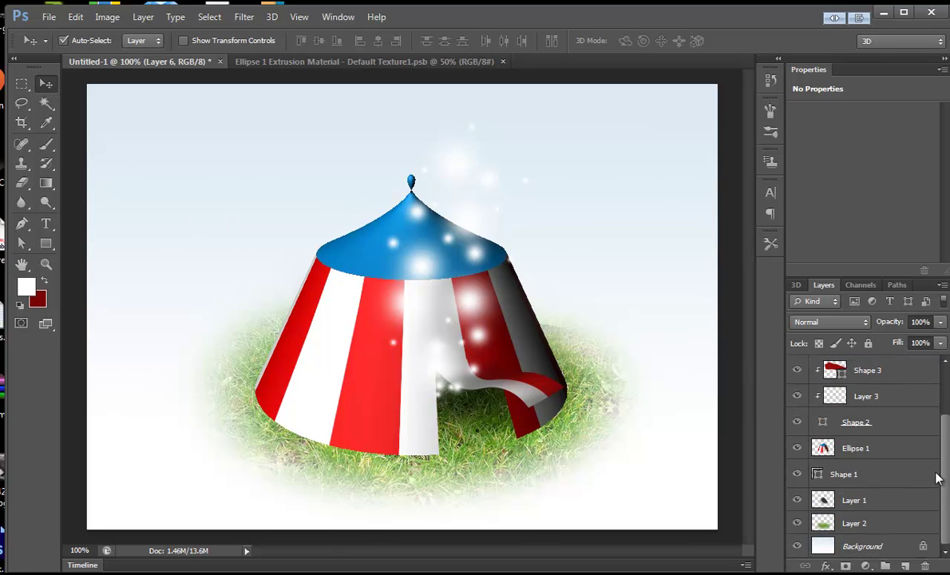
{"action": "left_click", "coordinate": [877, 465]}
{"action": "left_click", "coordinate": [878, 451]}
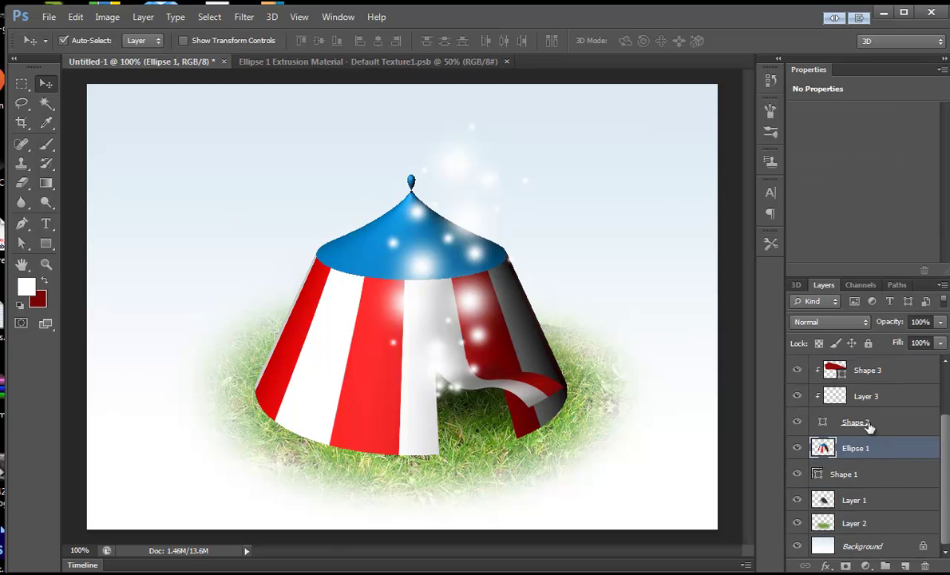
{"action": "key", "text": "ctrl+shift+n"}
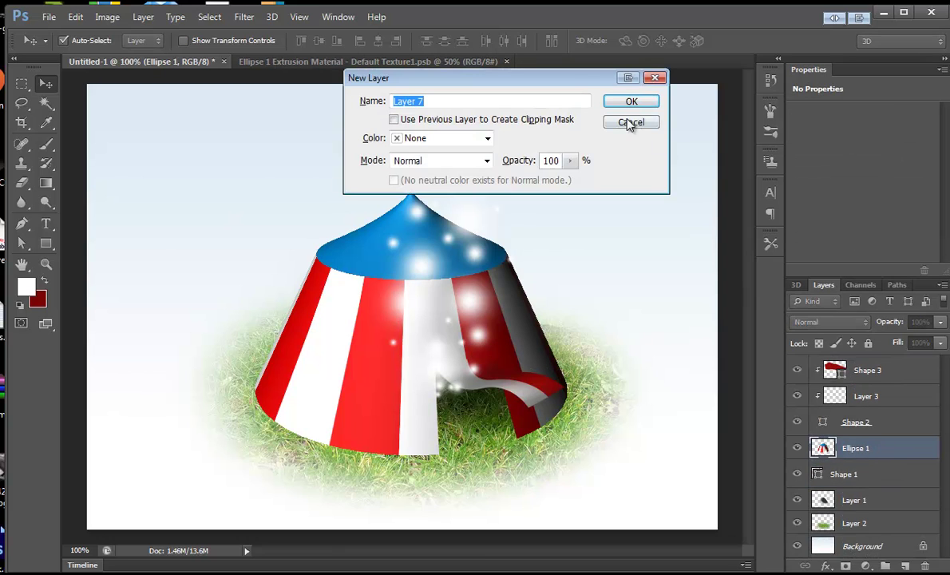
{"action": "left_click", "coordinate": [394, 119]}
{"action": "left_click", "coordinate": [631, 101]}
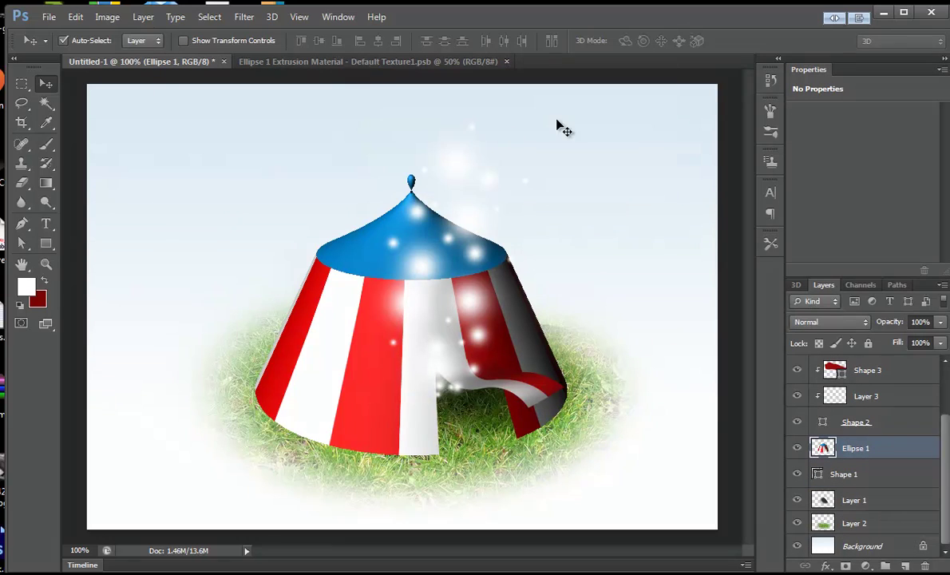
Set the soft brush size to 61 px and the foreground color to dark gray #2b2b2b
{"action": "left_click", "coordinate": [50, 145]}
{"action": "left_click", "coordinate": [81, 41]}
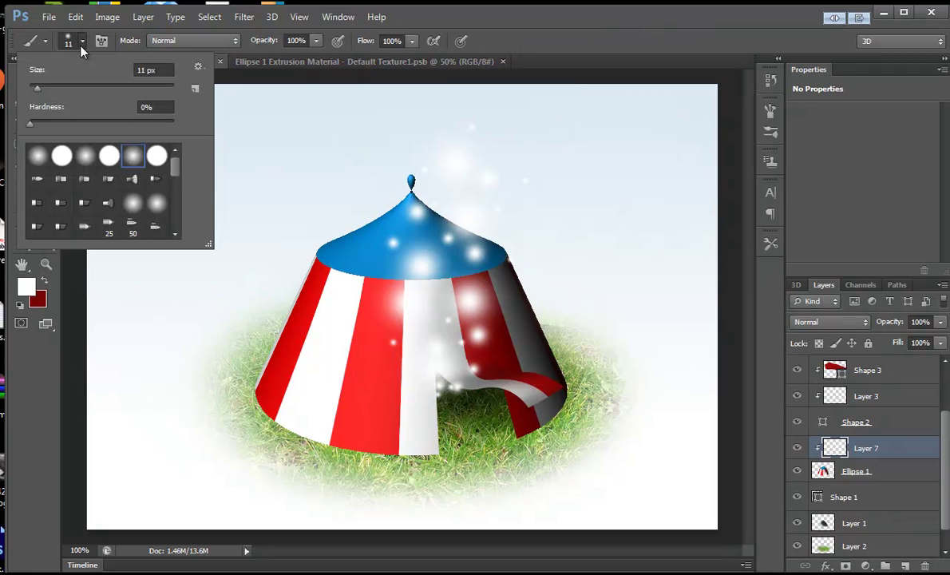
{"action": "left_click_drag", "start_coordinate": [59, 86], "coordinate": [72, 88]}
{"action": "left_click", "coordinate": [509, 36]}
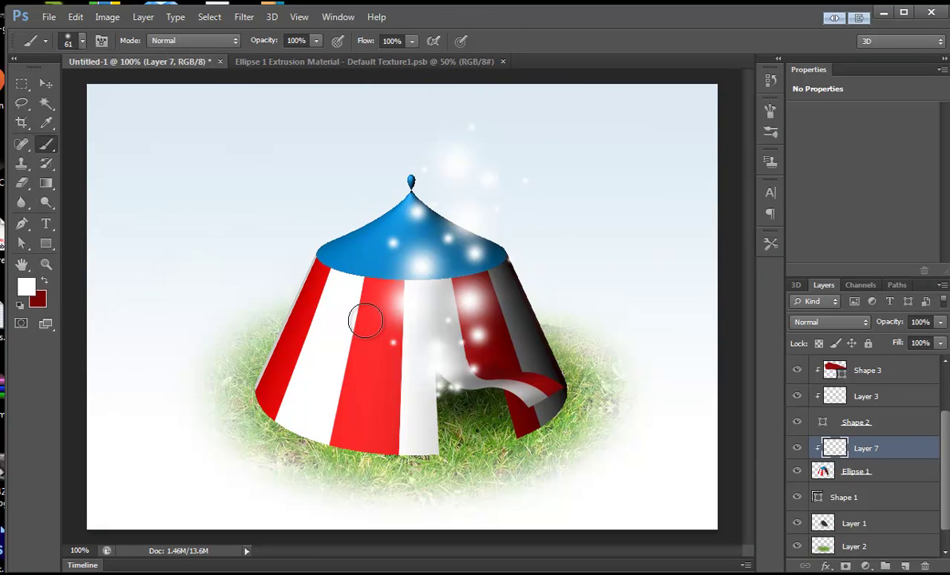
{"action": "left_click", "coordinate": [26, 286]}
{"action": "left_click", "coordinate": [303, 216]}
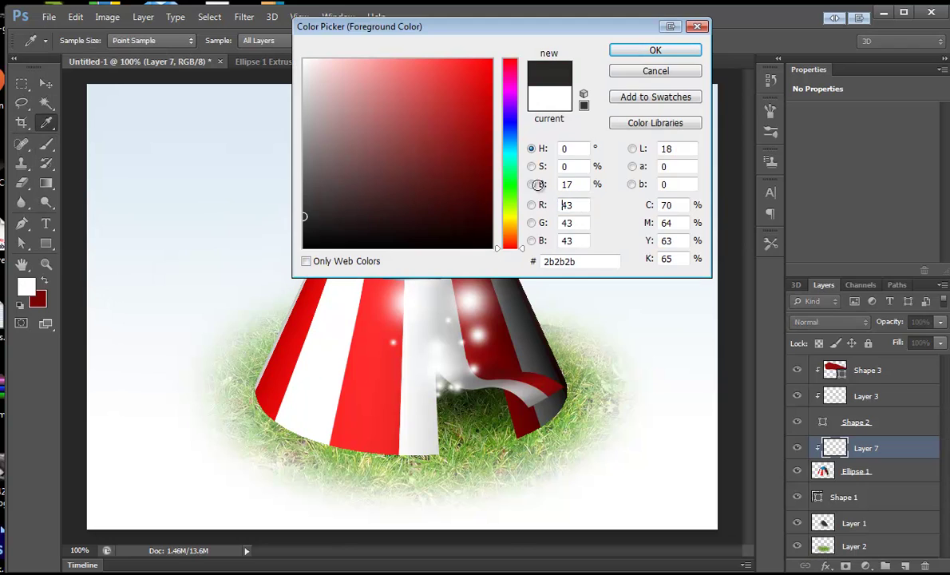
{"action": "left_click", "coordinate": [655, 51]}
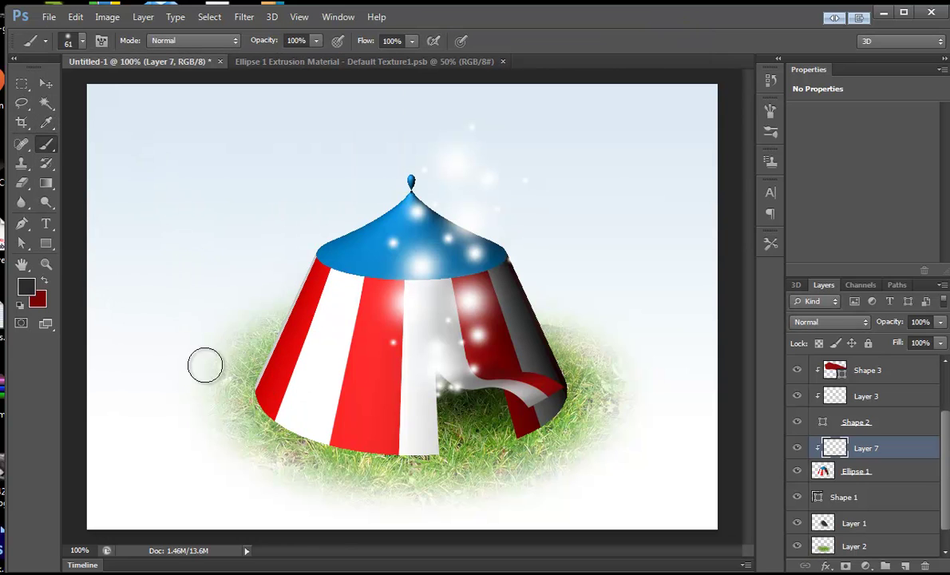
Shade the tent's lower edge in dark gray, using the soft brush at 75 px and at 156 px
{"action": "left_click", "coordinate": [81, 42]}
{"action": "left_click_drag", "start_coordinate": [80, 86], "coordinate": [84, 88]}
{"action": "key", "text": "Return"}
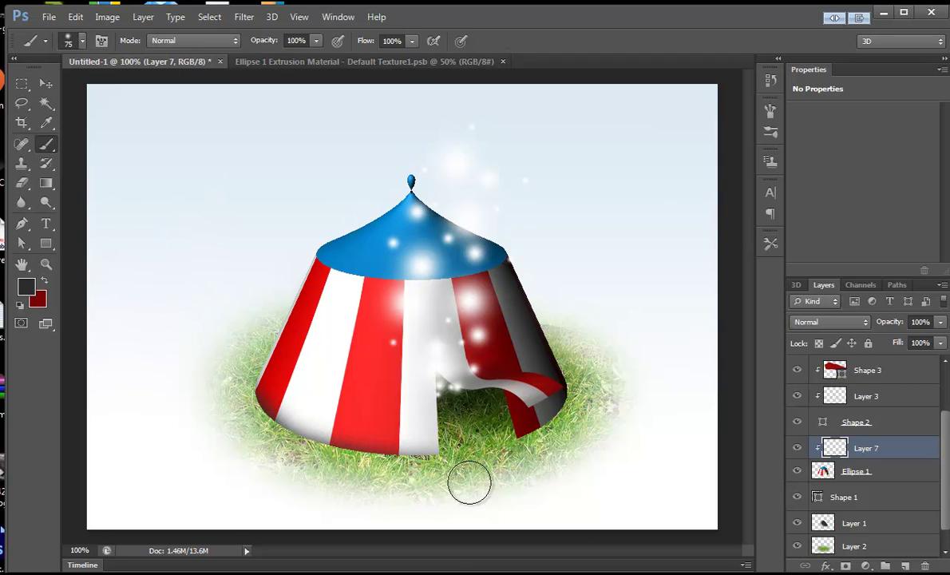
{"action": "left_click", "coordinate": [80, 42]}
{"action": "left_click_drag", "start_coordinate": [83, 85], "coordinate": [122, 89]}
{"action": "key", "text": "Return"}
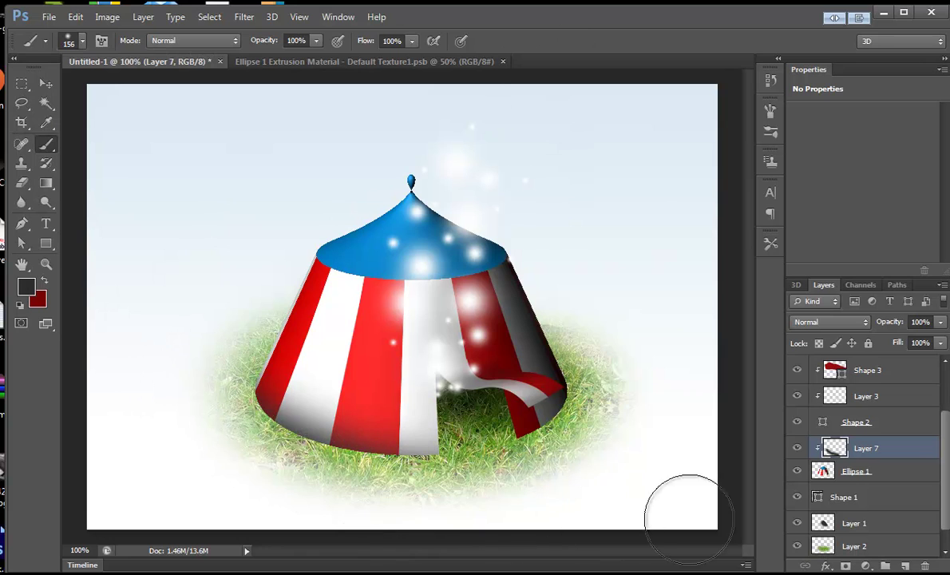
Set the tent shading layer's blend mode to Multiply and its opacity to 70%
{"action": "left_click", "coordinate": [846, 322]}
{"action": "left_click", "coordinate": [847, 322]}
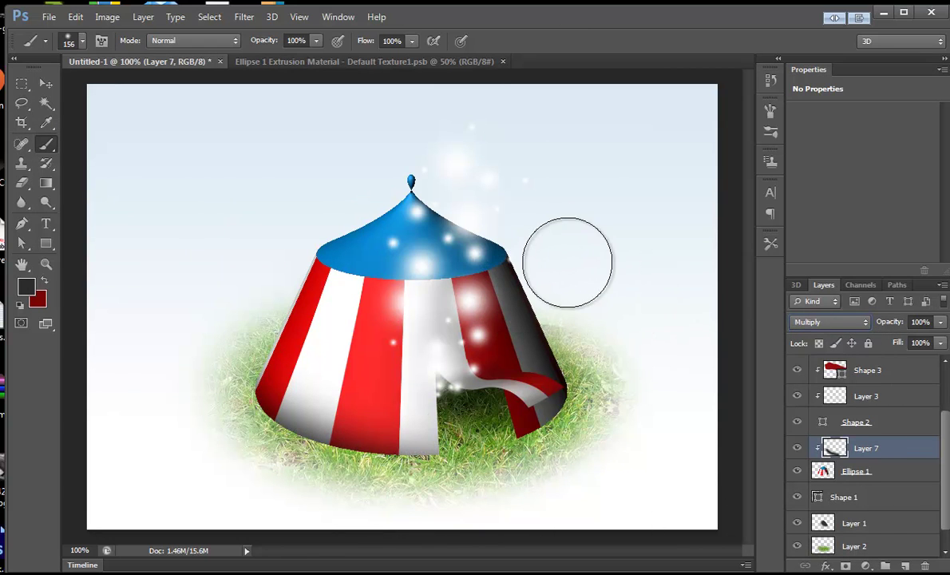
{"action": "key", "text": "Down"}
{"action": "key", "text": "Down"}
{"action": "key", "text": "Down"}
{"action": "left_click", "coordinate": [941, 321]}
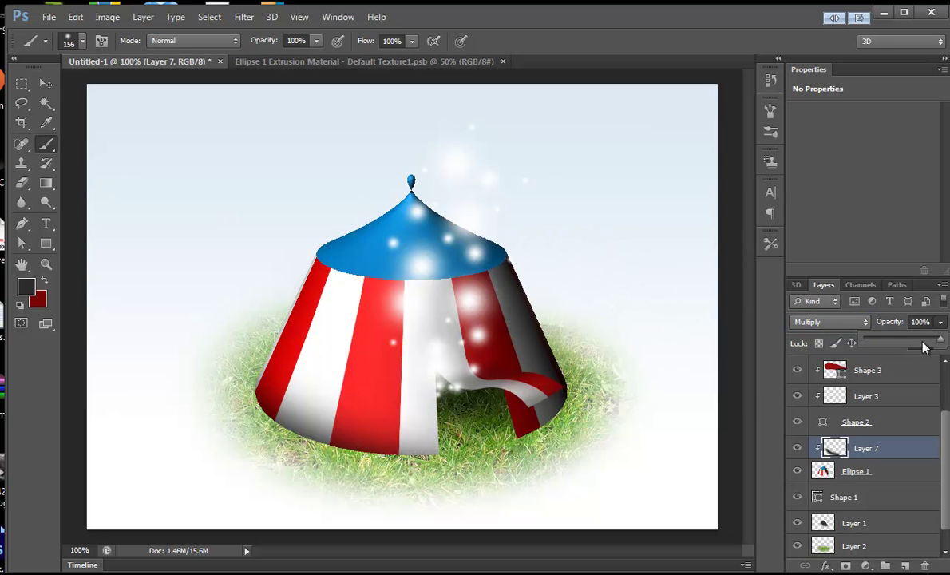
{"action": "left_click_drag", "start_coordinate": [935, 341], "coordinate": [918, 343]}
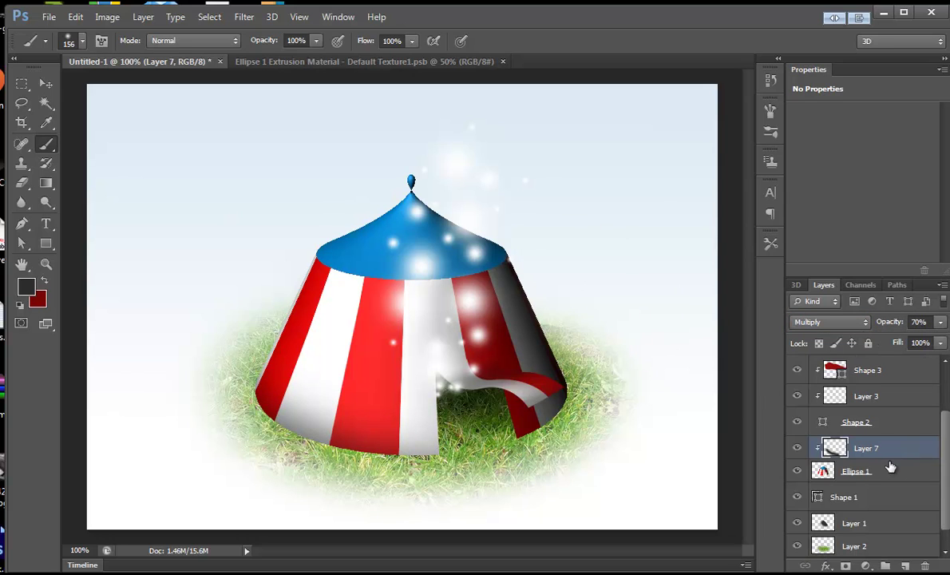
Add a new Normal-mode layer directly above the grass on Layer 2, clipped to it
{"action": "scroll", "coordinate": [891, 465], "scroll_direction": "down", "scroll_amount": 1}
{"action": "left_click", "coordinate": [885, 524]}
{"action": "key", "text": "ctrl+shift+n"}
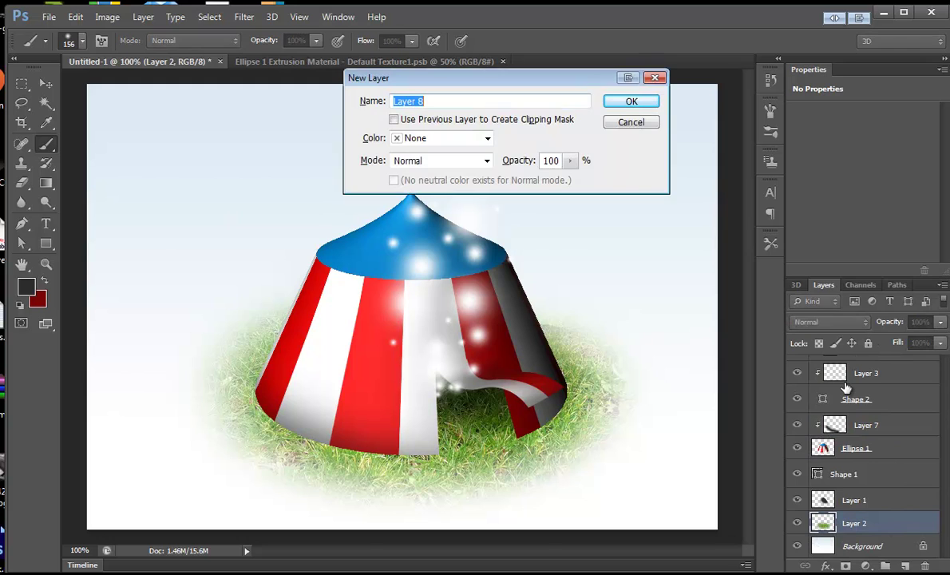
{"action": "left_click", "coordinate": [511, 120]}
{"action": "left_click", "coordinate": [632, 101]}
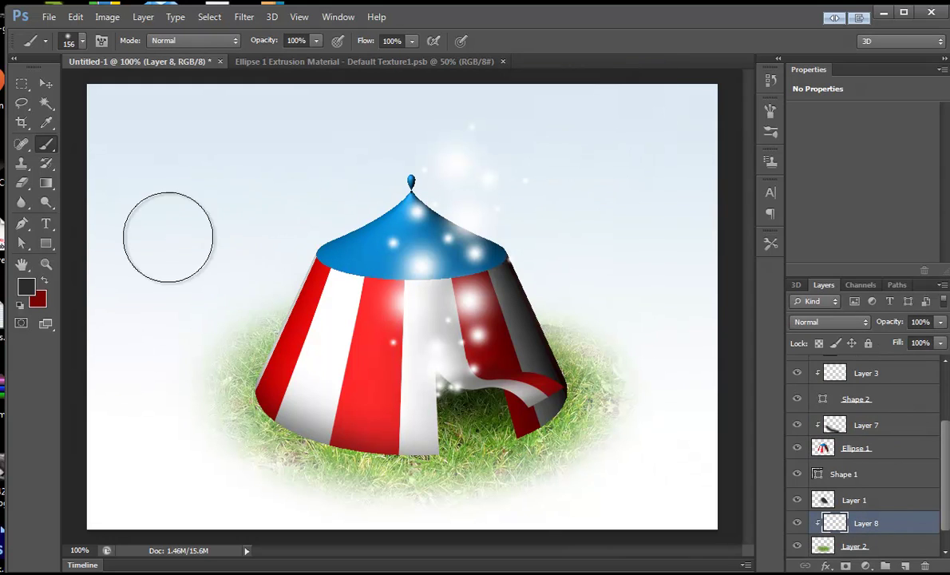
Paint a dark gray shadow on the grass around the tent's base with a 94 px soft brush
{"action": "left_click", "coordinate": [81, 41]}
{"action": "left_click_drag", "start_coordinate": [121, 88], "coordinate": [90, 84]}
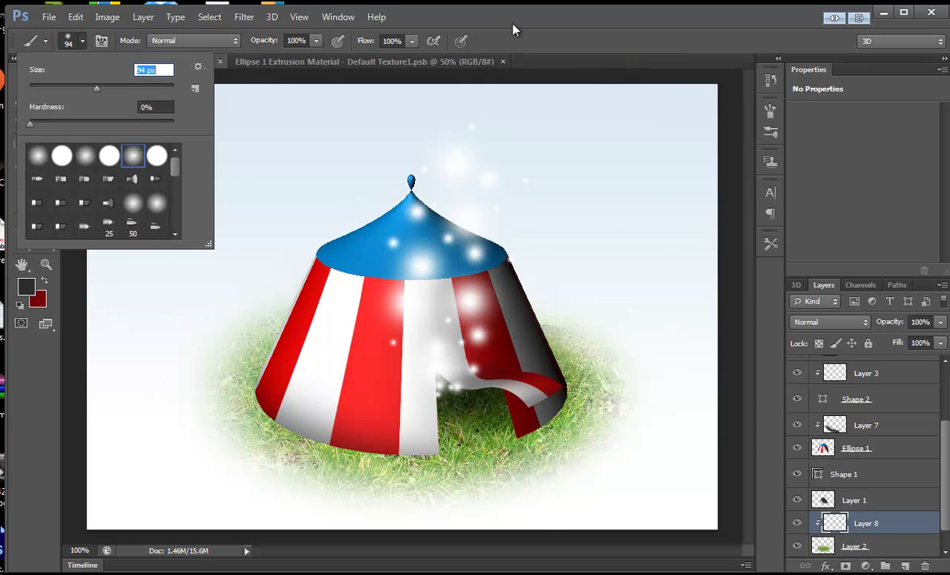
{"action": "key", "text": "Return"}
{"action": "mouse_move", "coordinate": [278, 387]}
{"action": "left_mouse_down"}
{"action": "mouse_move", "coordinate": [298, 413]}
{"action": "mouse_move", "coordinate": [283, 391]}
{"action": "mouse_move", "coordinate": [281, 405]}
{"action": "mouse_move", "coordinate": [342, 440]}
{"action": "mouse_move", "coordinate": [518, 452]}
{"action": "mouse_move", "coordinate": [521, 426]}
{"action": "mouse_move", "coordinate": [547, 392]}
{"action": "left_mouse_up"}
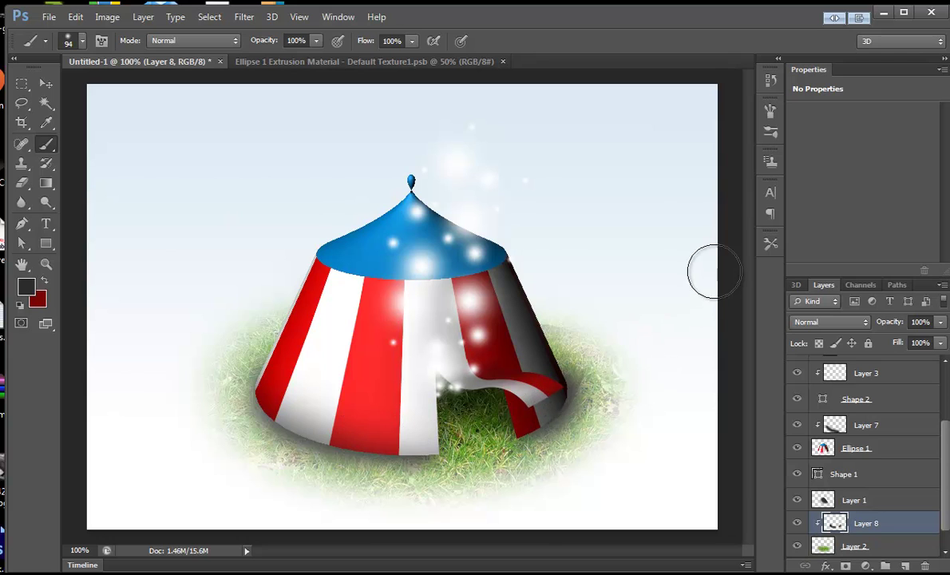
Try out blend modes on the grass shadow layer, including Soft Light, and set it to Overlay
{"action": "left_click", "coordinate": [837, 322]}
{"action": "left_click", "coordinate": [807, 339]}
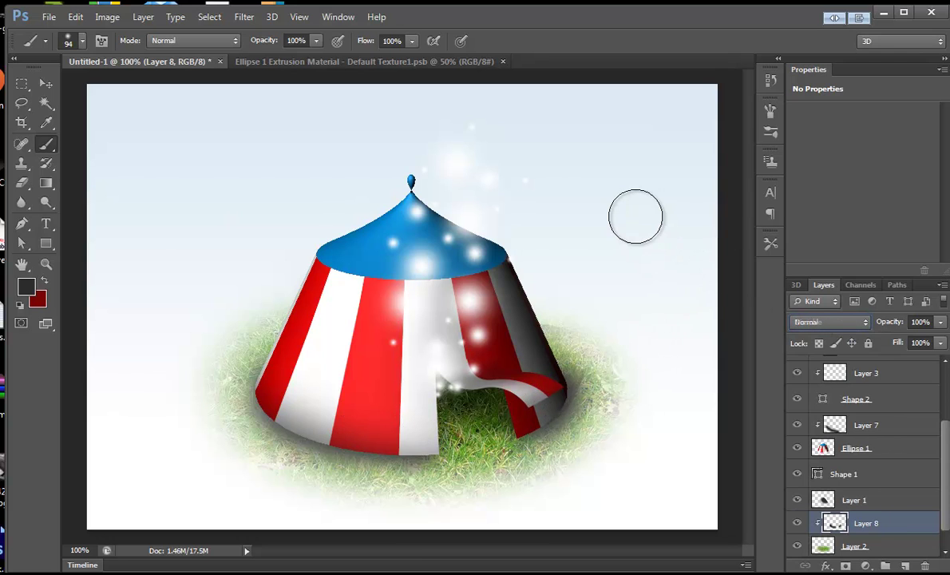
{"action": "key", "text": "Down"}
{"action": "key", "text": "Down"}
{"action": "key", "text": "Down"}
{"action": "key", "text": "Down"}
{"action": "key", "text": "Down"}
{"action": "key", "text": "Down"}
{"action": "key", "text": "Down"}
{"action": "key", "text": "Down"}
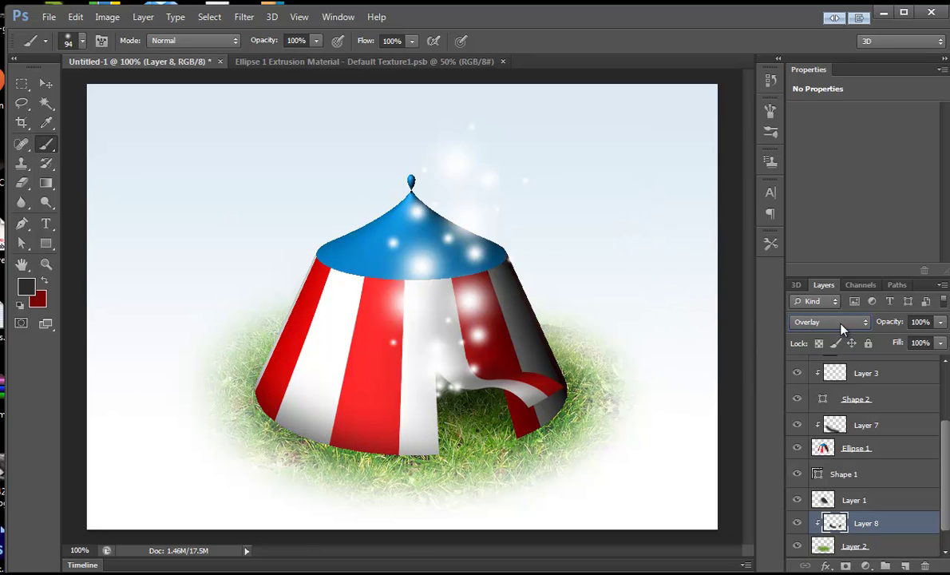
{"action": "key", "text": "Down"}
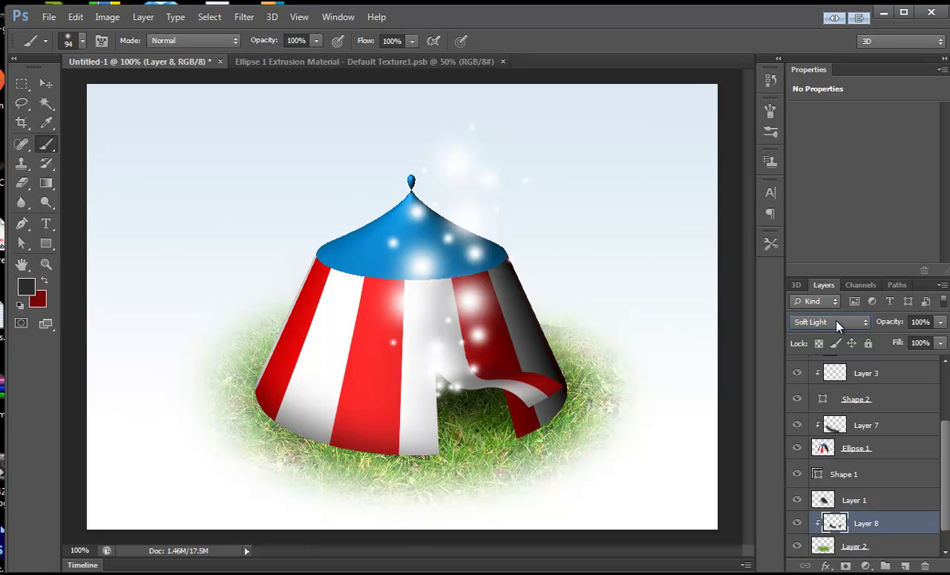
{"action": "key", "text": "Up"}
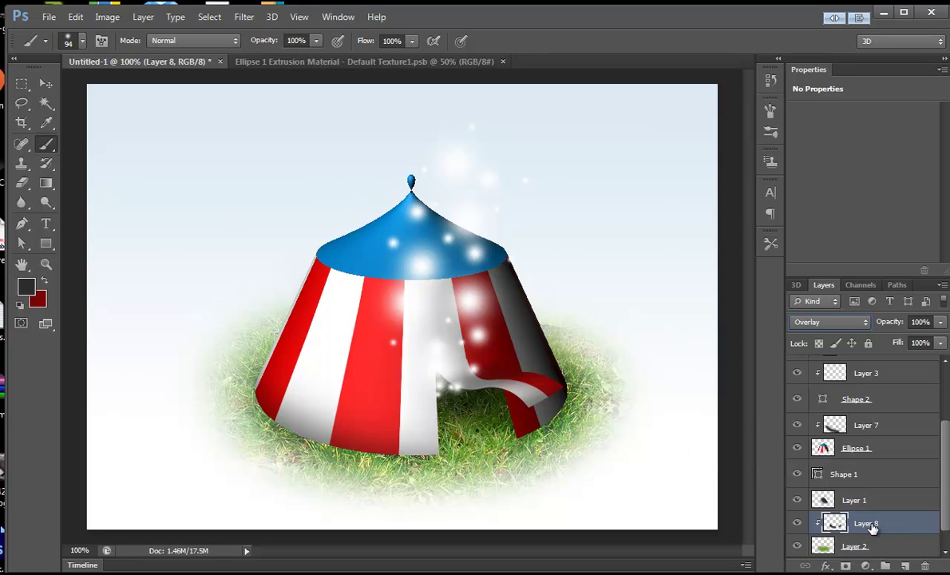
{"action": "scroll", "coordinate": [945, 508], "scroll_direction": "down", "scroll_amount": 1}
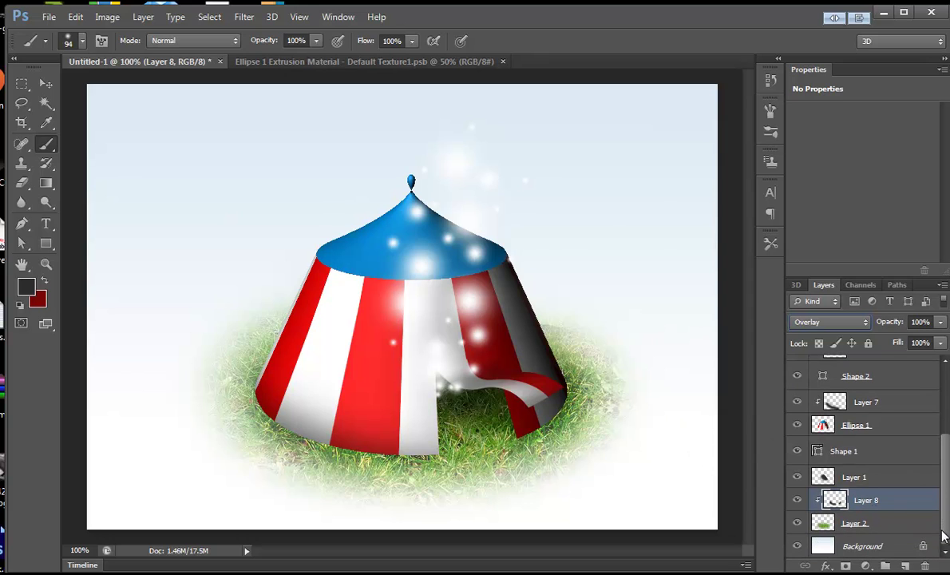